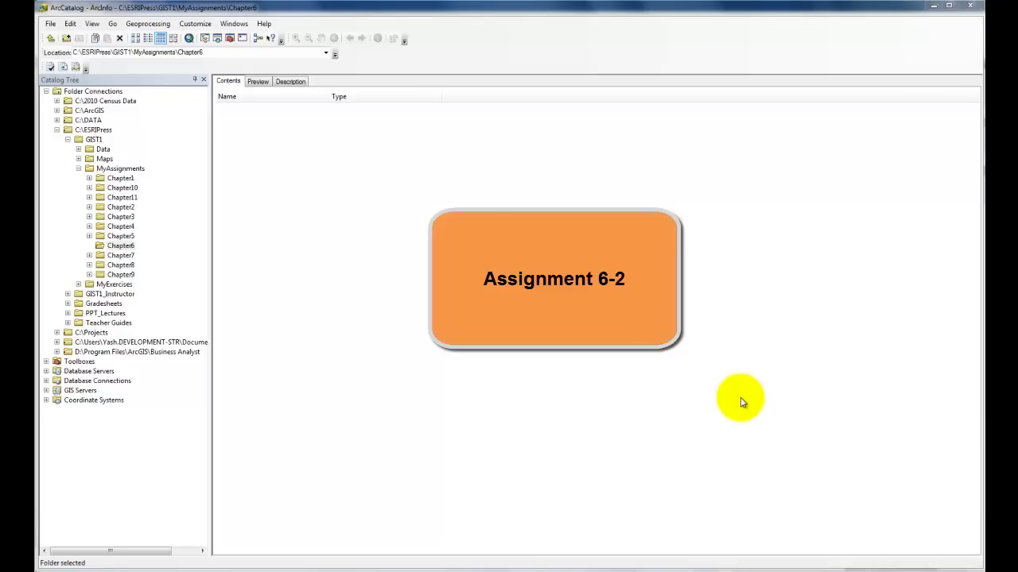
- In the Chapter6 folder, create a new file geodatabase named Assignment 6-2
{"action": "left_click", "coordinate": [96, 243]}
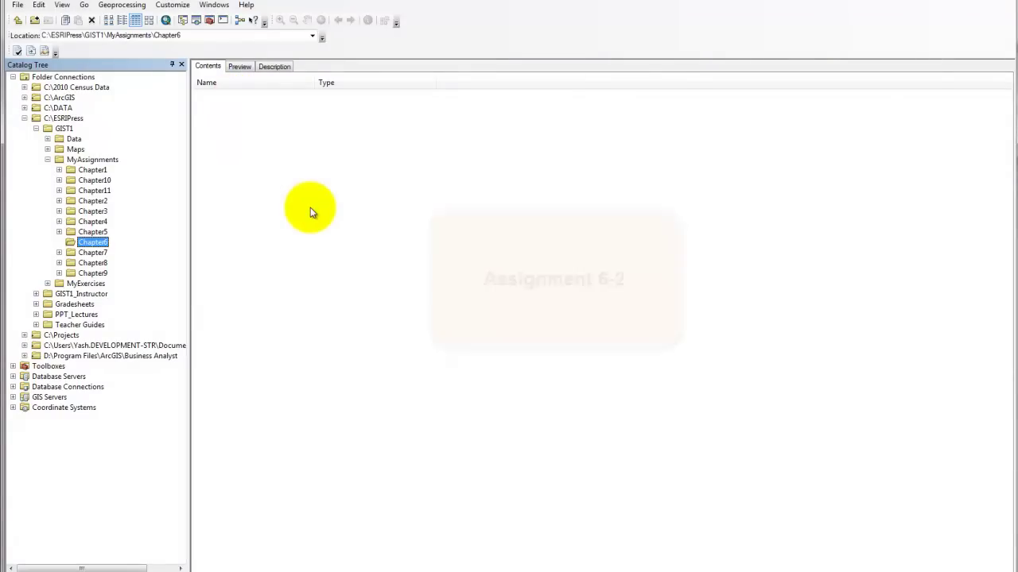
{"action": "right_click", "coordinate": [307, 170]}
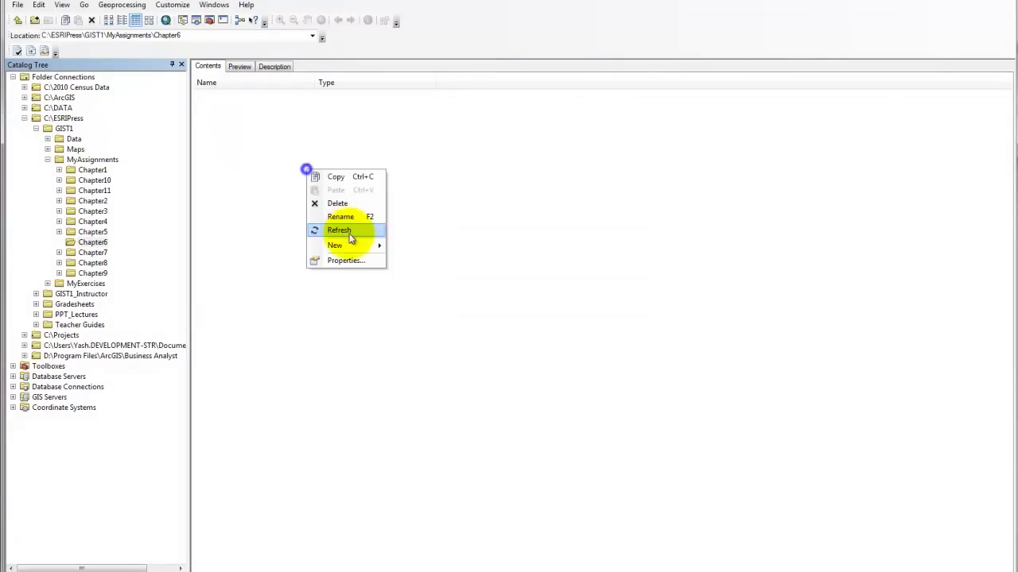
{"action": "mouse_move", "coordinate": [371, 245]}
{"action": "left_click", "coordinate": [442, 260]}
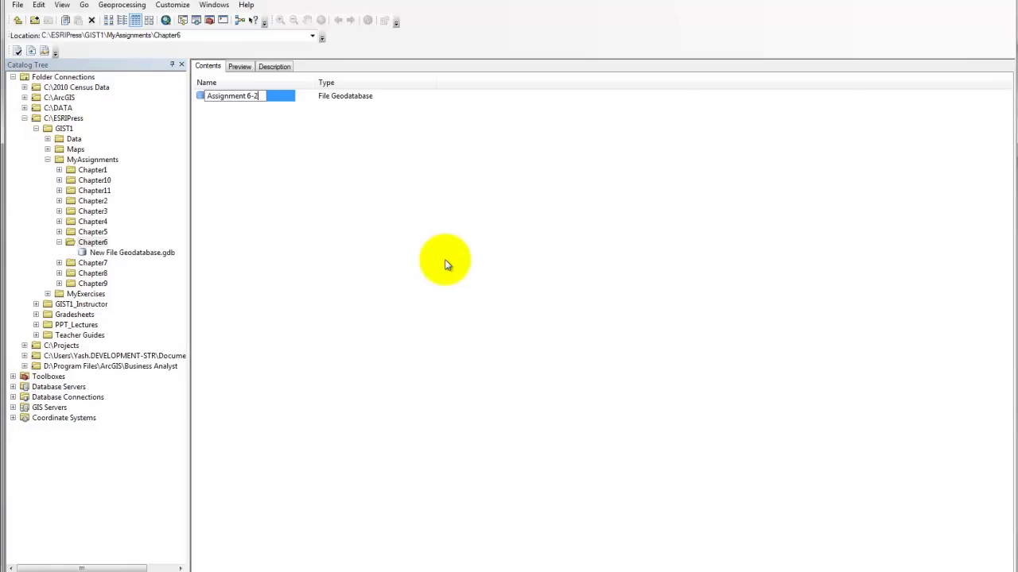
{"action": "key", "text": "Return"}
- Create the ParkingLots polygon feature class using NAD 1983 StatePlane Pennsylvania South FIPS 3702 (US Feet)
{"action": "double_click", "coordinate": [246, 97]}
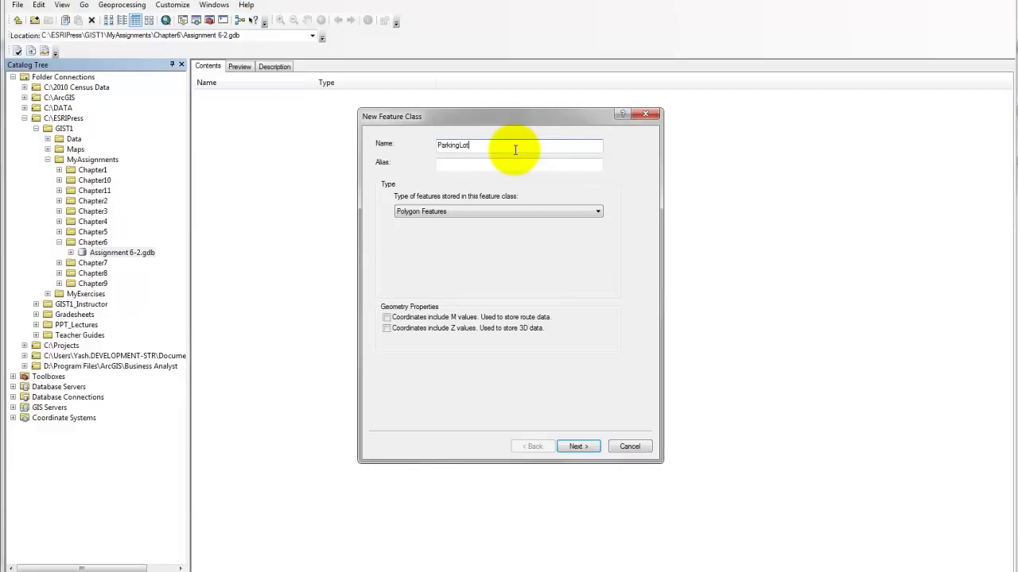
{"action": "left_click", "coordinate": [578, 447]}
{"action": "left_click", "coordinate": [427, 233]}
{"action": "left_click", "coordinate": [436, 236]}
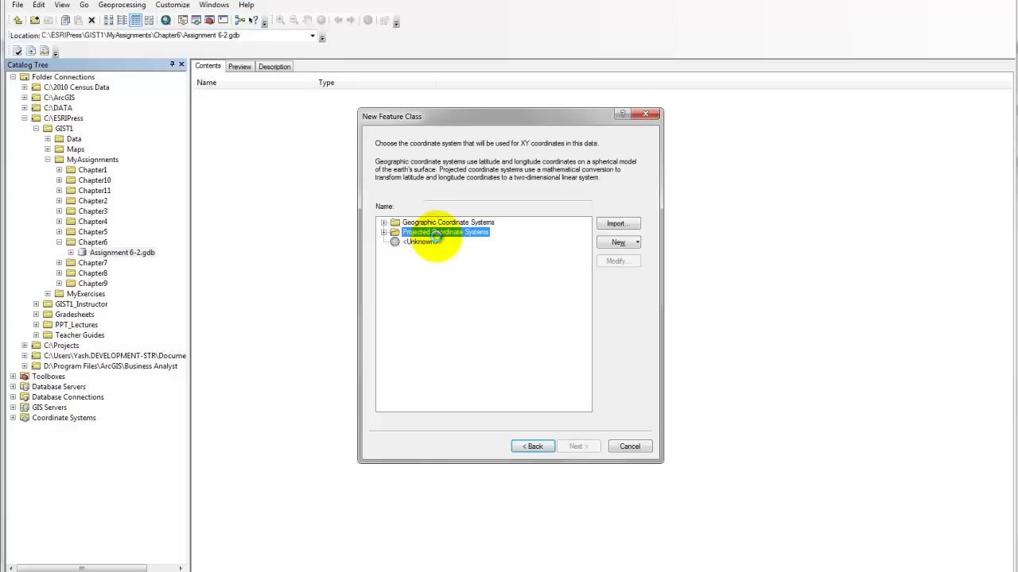
{"action": "double_click", "coordinate": [437, 236]}
{"action": "double_click", "coordinate": [429, 300]}
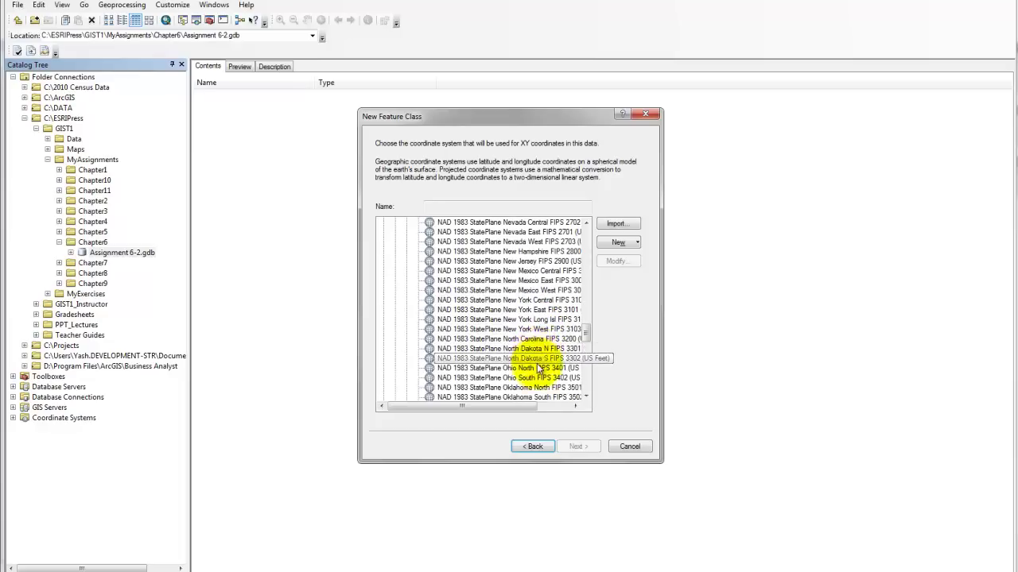
{"action": "scroll", "coordinate": [538, 369], "scroll_direction": "down", "scroll_amount": 3}
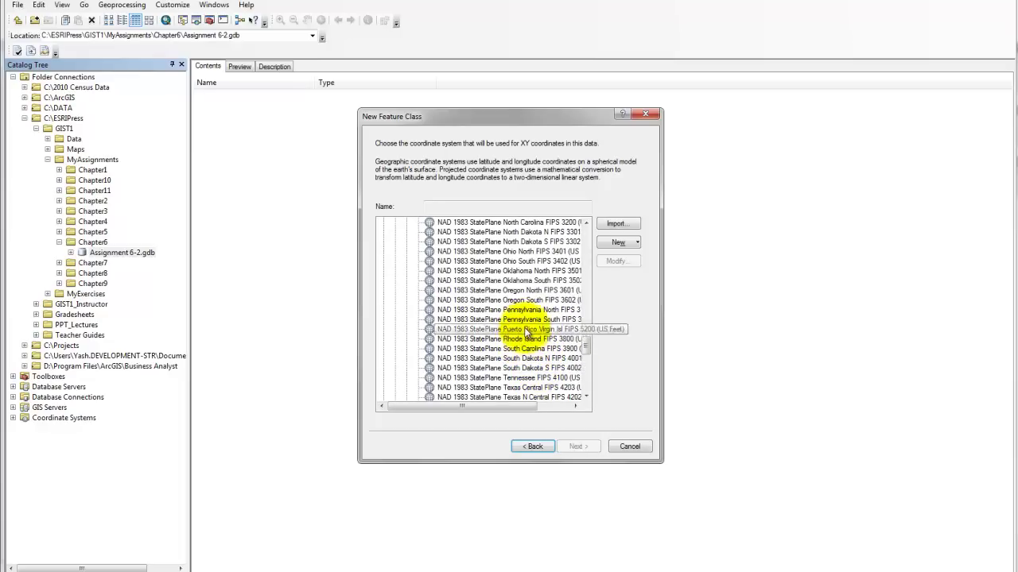
{"action": "left_click", "coordinate": [525, 319]}
{"action": "left_click", "coordinate": [574, 447]}
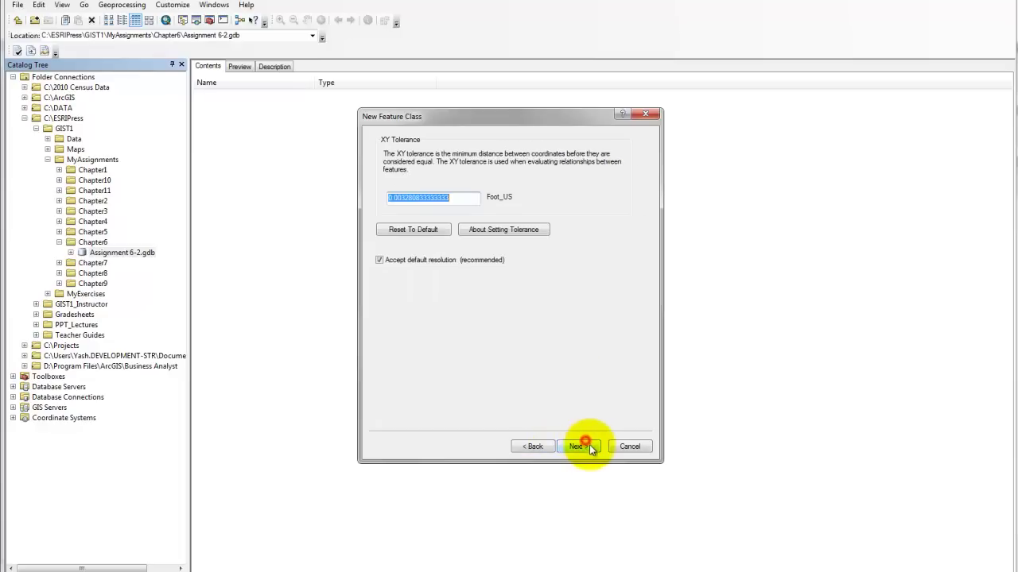
{"action": "left_click", "coordinate": [578, 447]}
{"action": "left_click", "coordinate": [577, 446]}
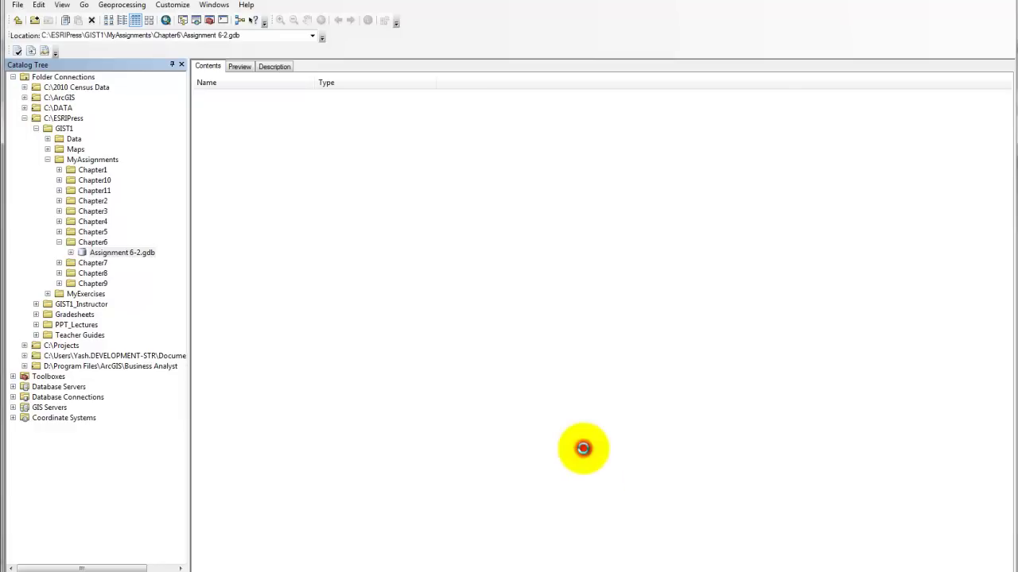
- Start a new feature class named Busstops that stores point features
{"action": "right_click", "coordinate": [316, 164]}
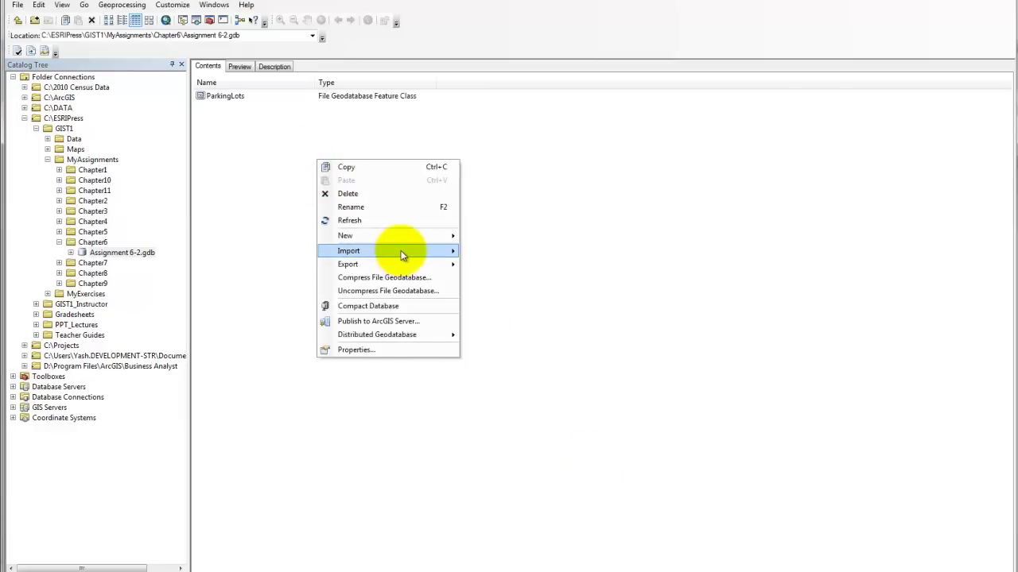
{"action": "mouse_move", "coordinate": [390, 239]}
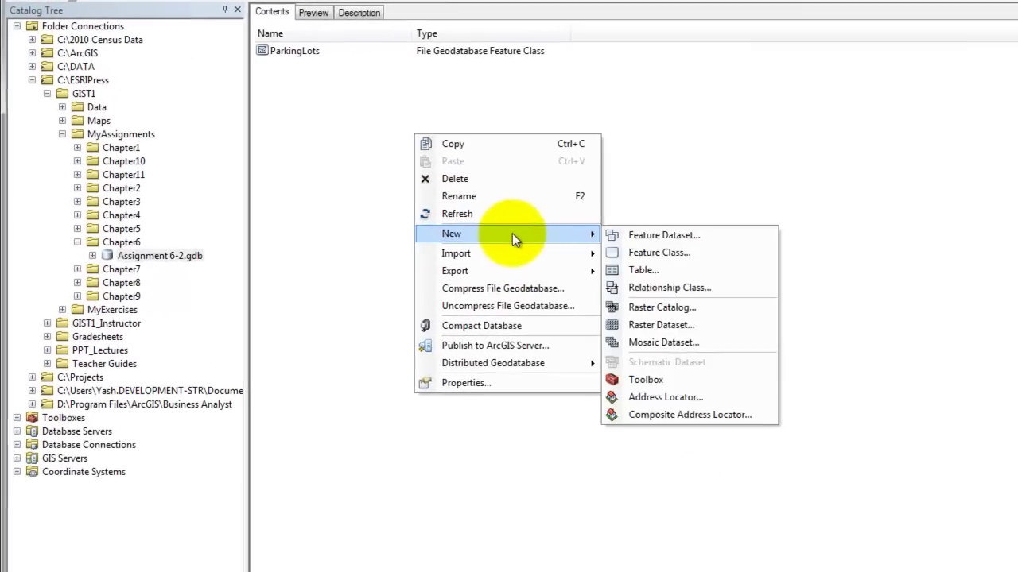
{"action": "left_click", "coordinate": [658, 253]}
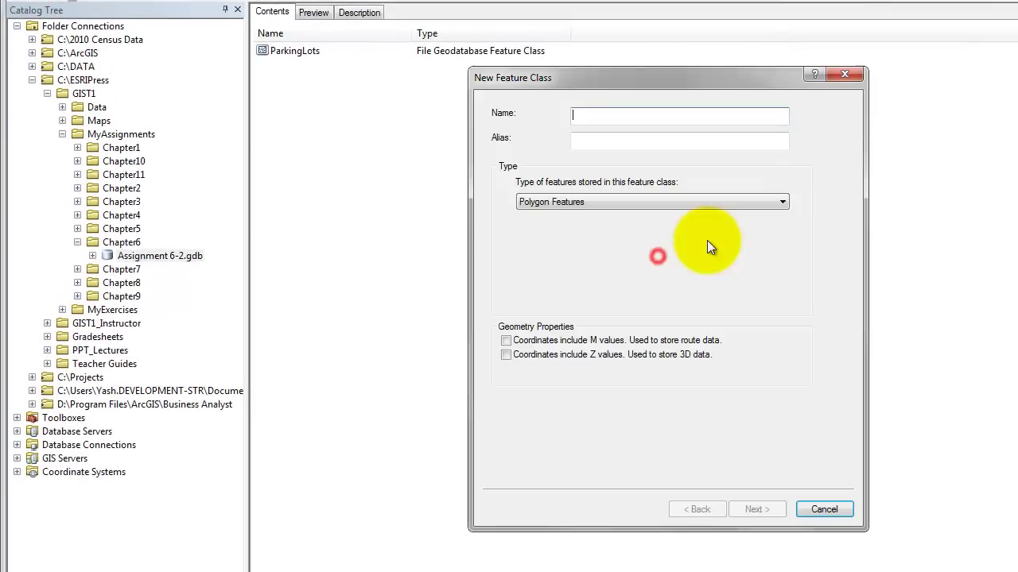
{"action": "left_click", "coordinate": [599, 121]}
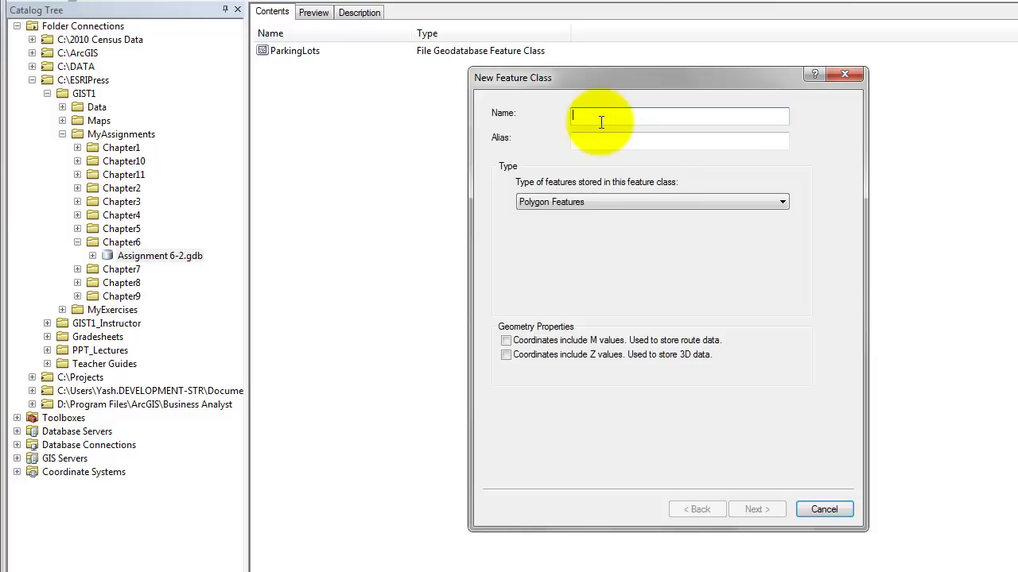
{"action": "type", "text": "Busst"}
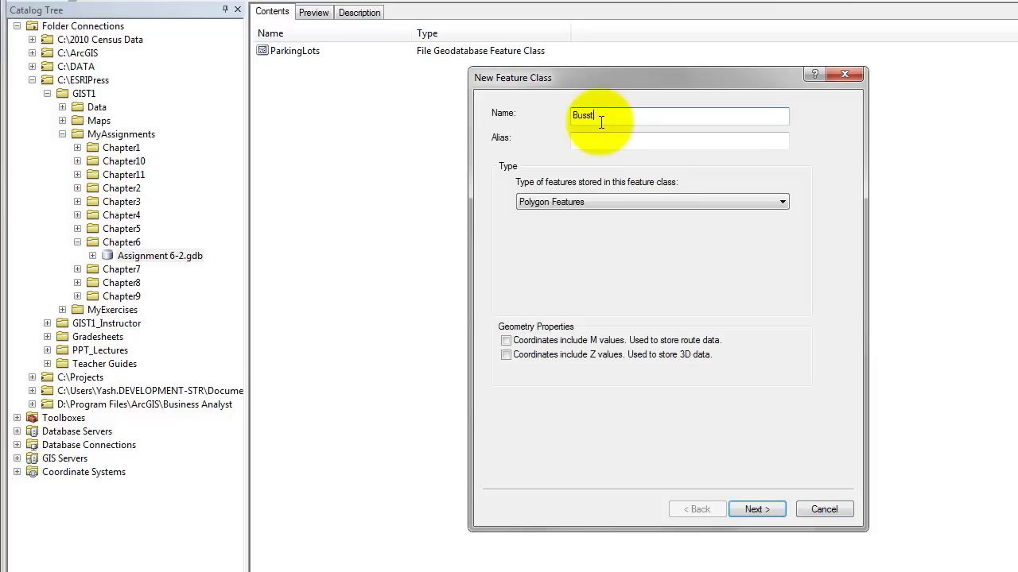
{"action": "type", "text": "ops"}
{"action": "left_click", "coordinate": [596, 202]}
{"action": "left_click", "coordinate": [574, 238]}
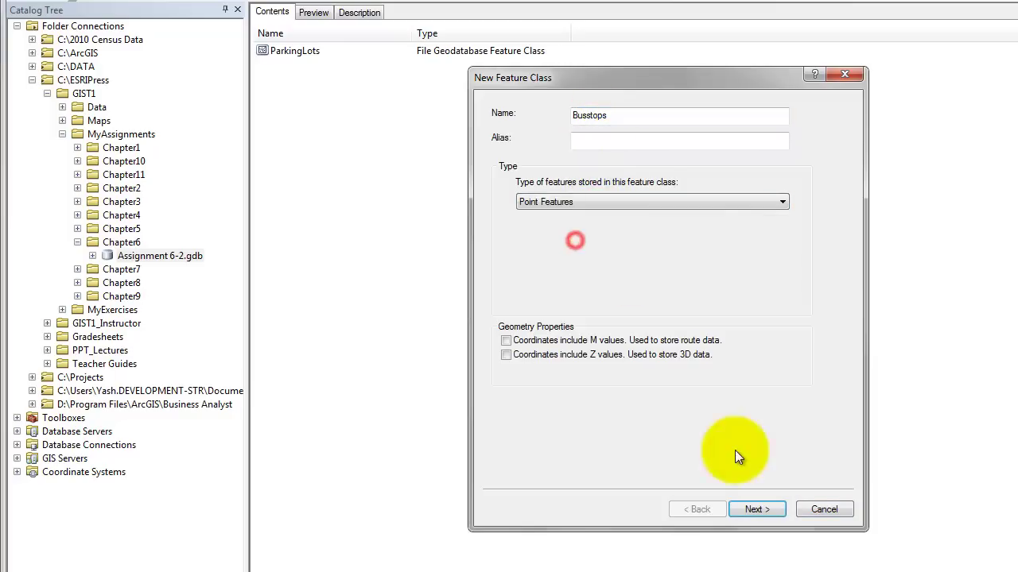
- Import the coordinate system from ParkingLots in Assignment 6-2.gdb and finish creating Busstops
{"action": "left_click", "coordinate": [757, 506]}
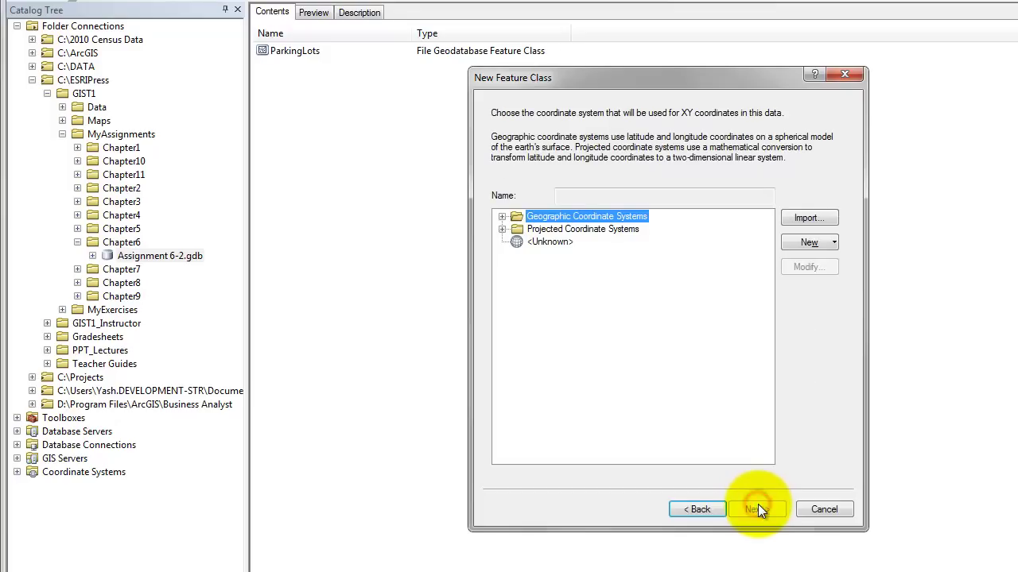
{"action": "left_click", "coordinate": [811, 219]}
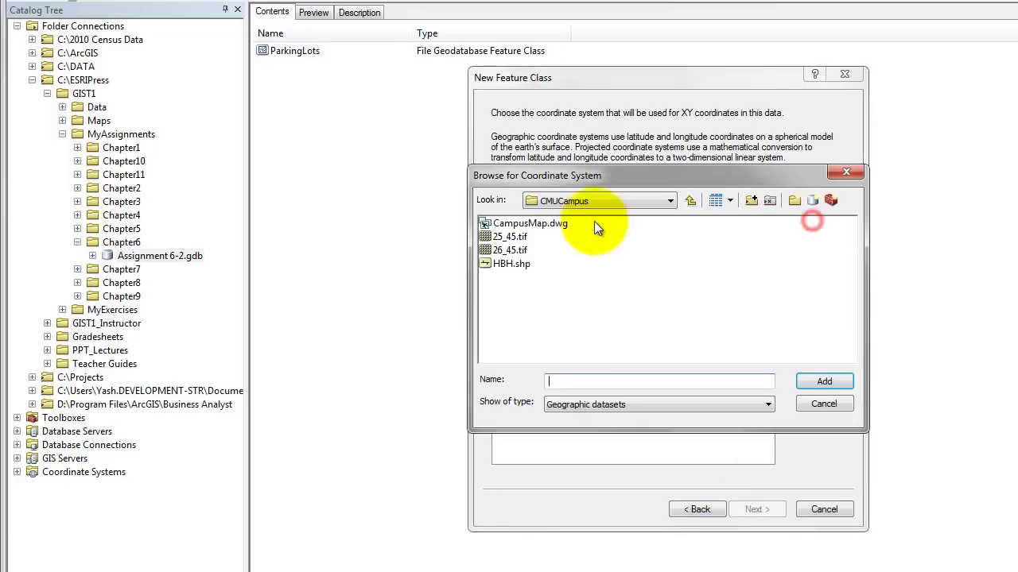
{"action": "left_click", "coordinate": [658, 200]}
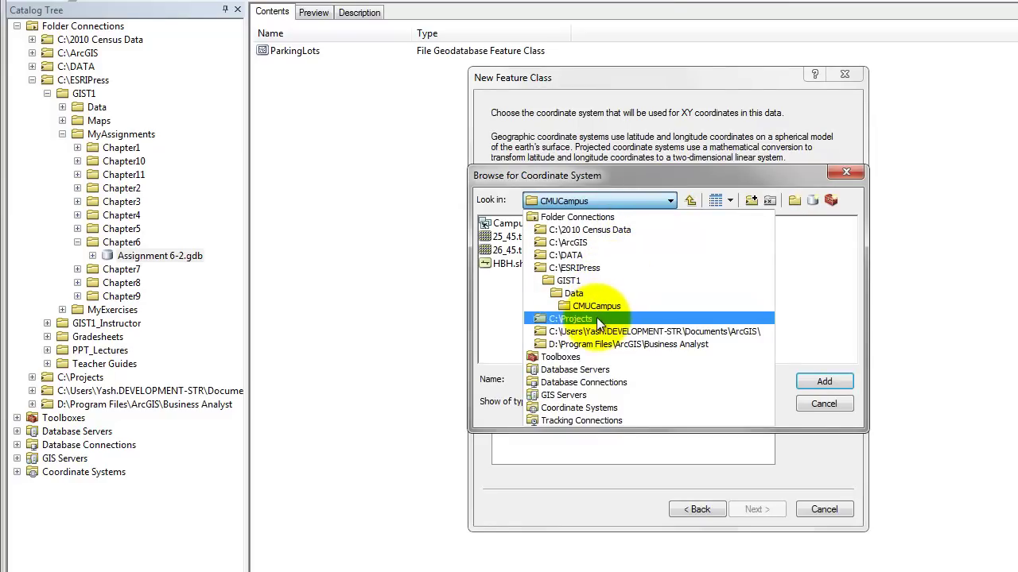
{"action": "left_click", "coordinate": [596, 280]}
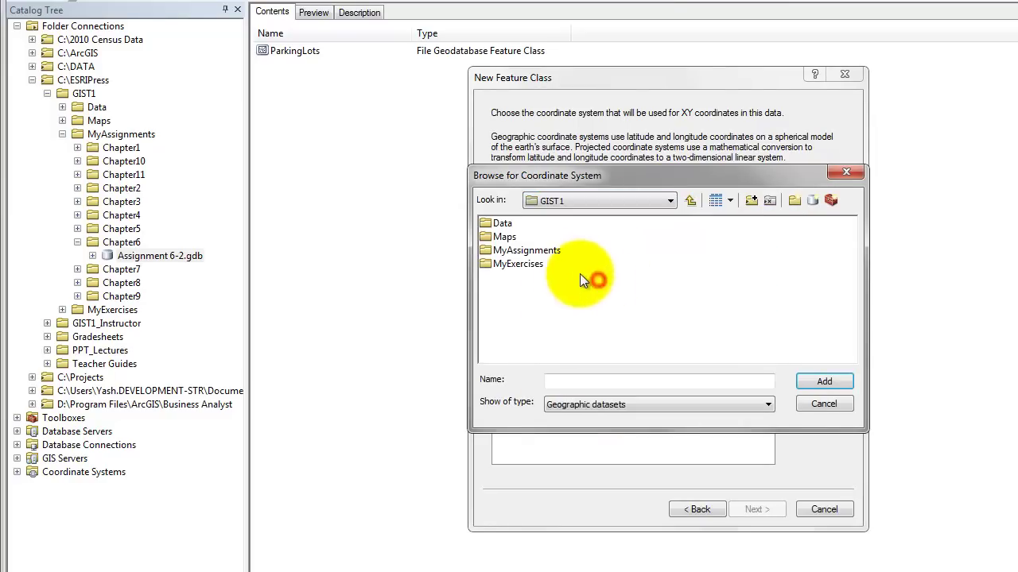
{"action": "double_click", "coordinate": [519, 250]}
{"action": "double_click", "coordinate": [521, 318]}
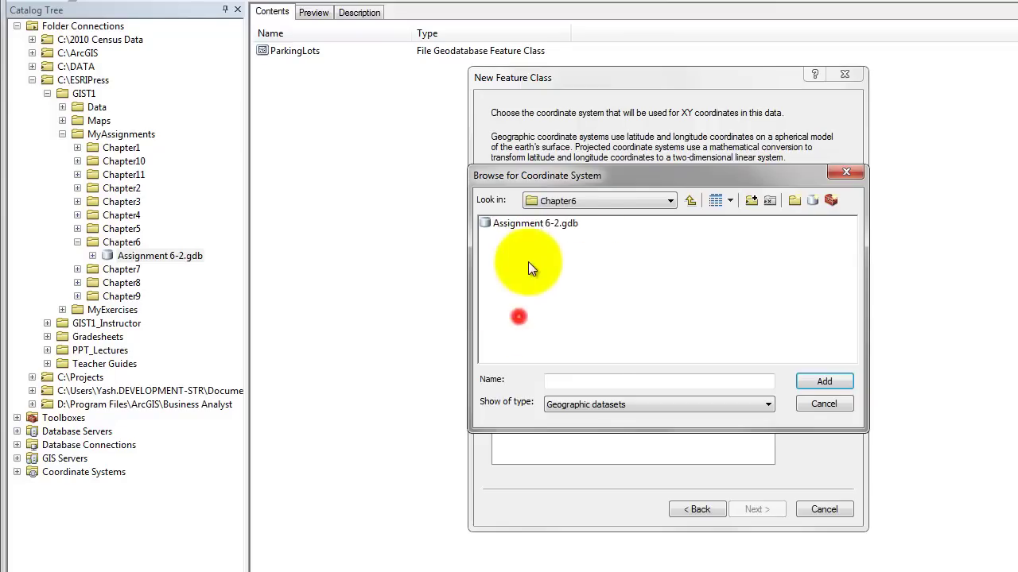
{"action": "double_click", "coordinate": [517, 222]}
{"action": "double_click", "coordinate": [519, 226]}
{"action": "left_click", "coordinate": [757, 509]}
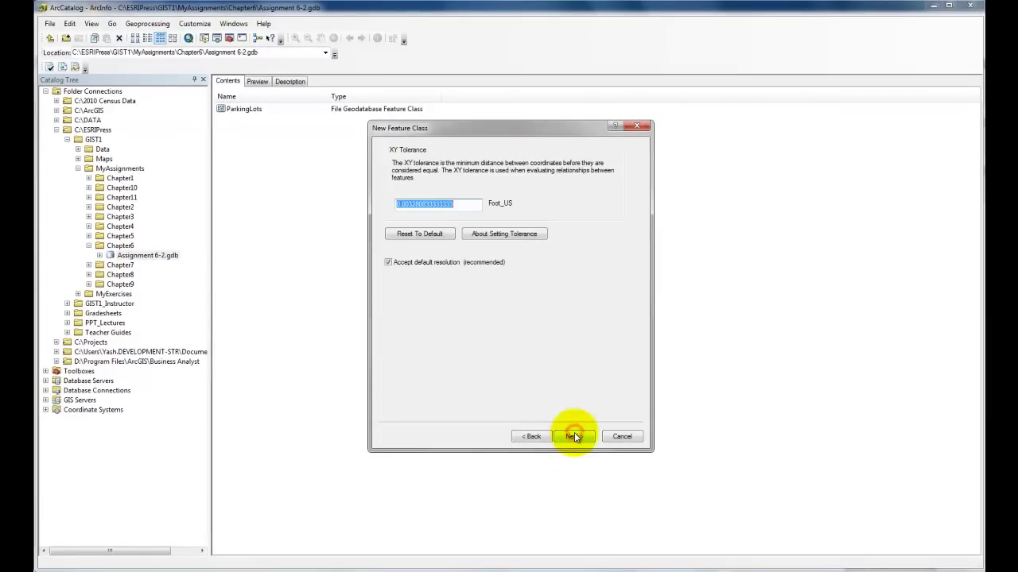
{"action": "left_click", "coordinate": [574, 436]}
{"action": "left_click", "coordinate": [576, 437]}
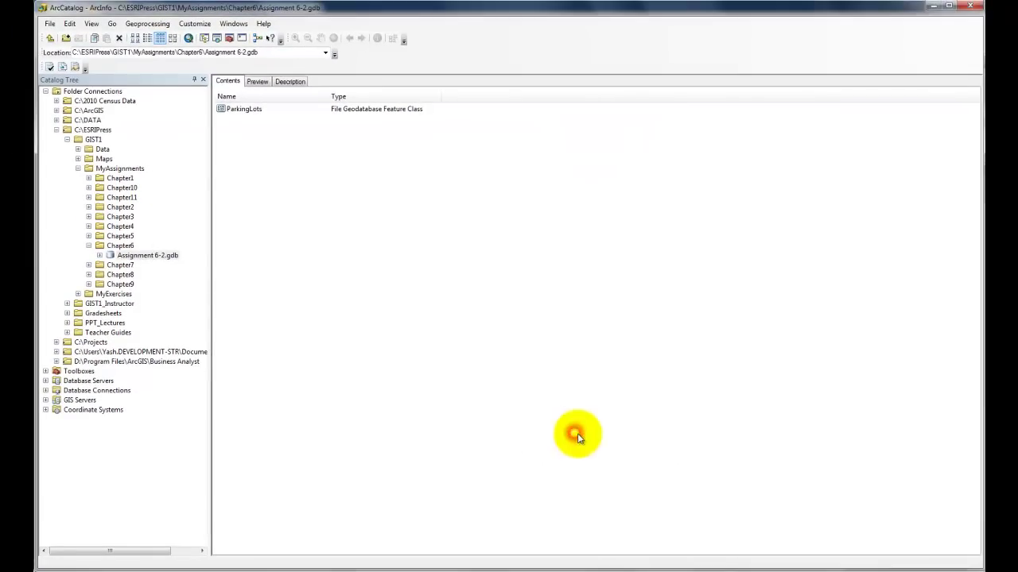
- In ArcMap, add the aerial images 25_45.tif and 26_45.tif from the CMUCampus folder
{"action": "left_click", "coordinate": [365, 203]}
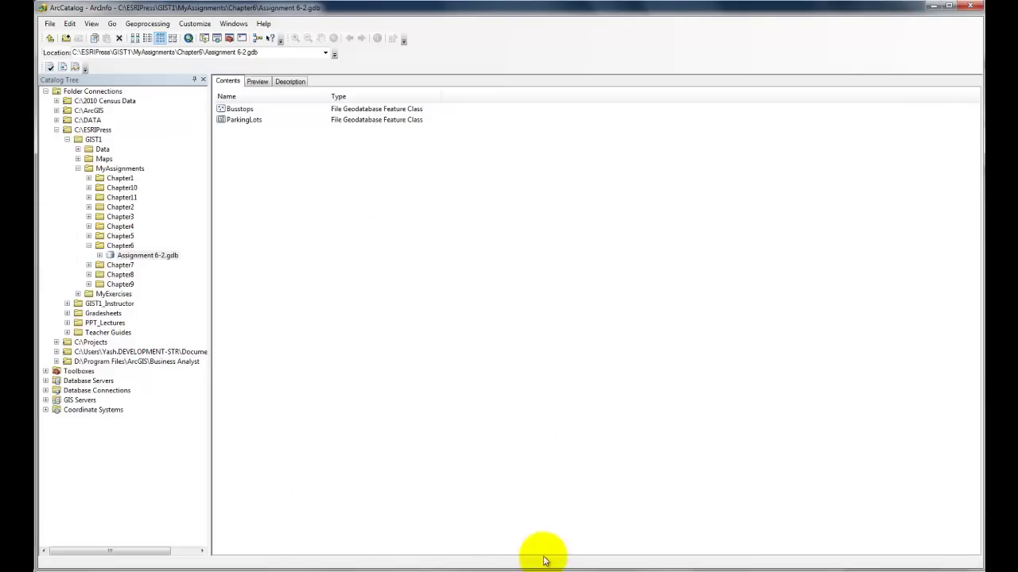
{"action": "left_click", "coordinate": [659, 567]}
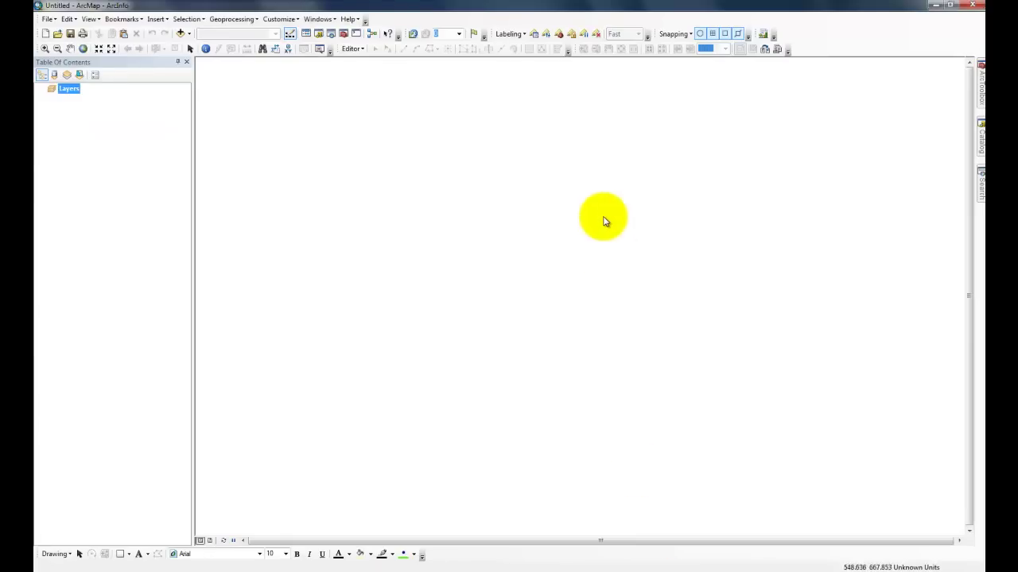
{"action": "left_click", "coordinate": [182, 34]}
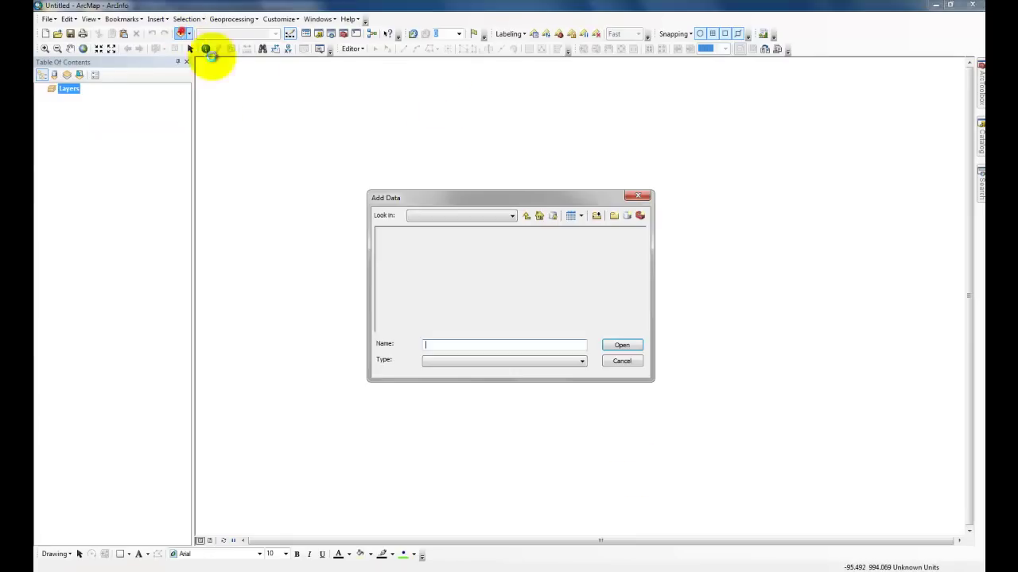
{"action": "left_click", "coordinate": [524, 217]}
{"action": "left_click", "coordinate": [524, 217]}
{"action": "left_click", "coordinate": [525, 217]}
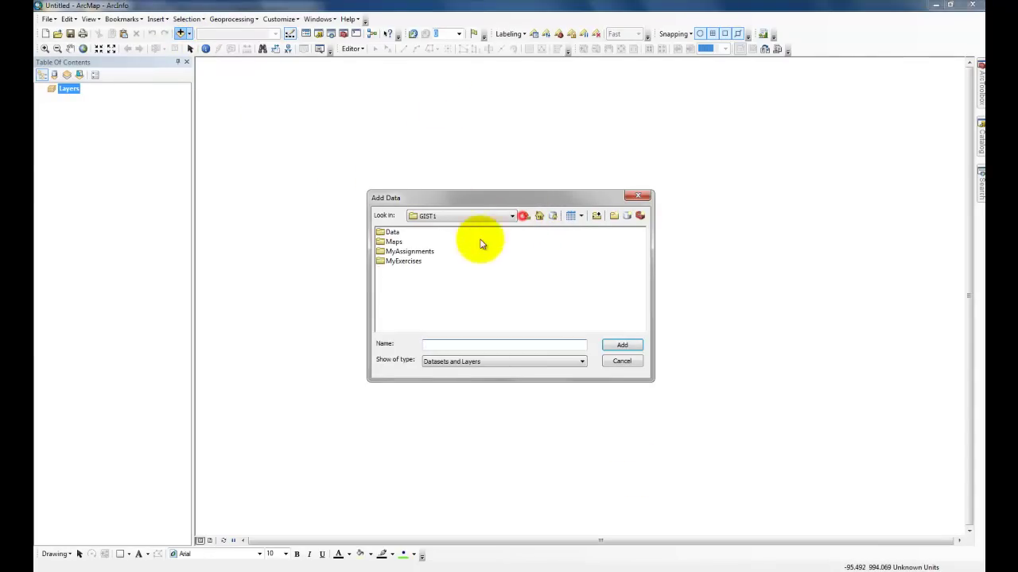
{"action": "double_click", "coordinate": [391, 232]}
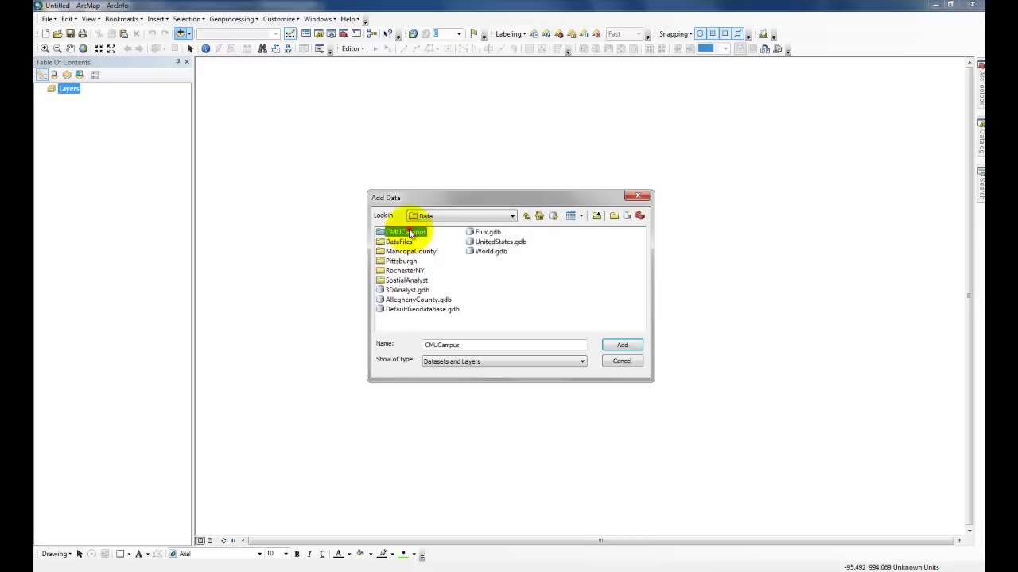
{"action": "double_click", "coordinate": [404, 232]}
{"action": "left_click_drag", "start_coordinate": [427, 243], "coordinate": [400, 259]}
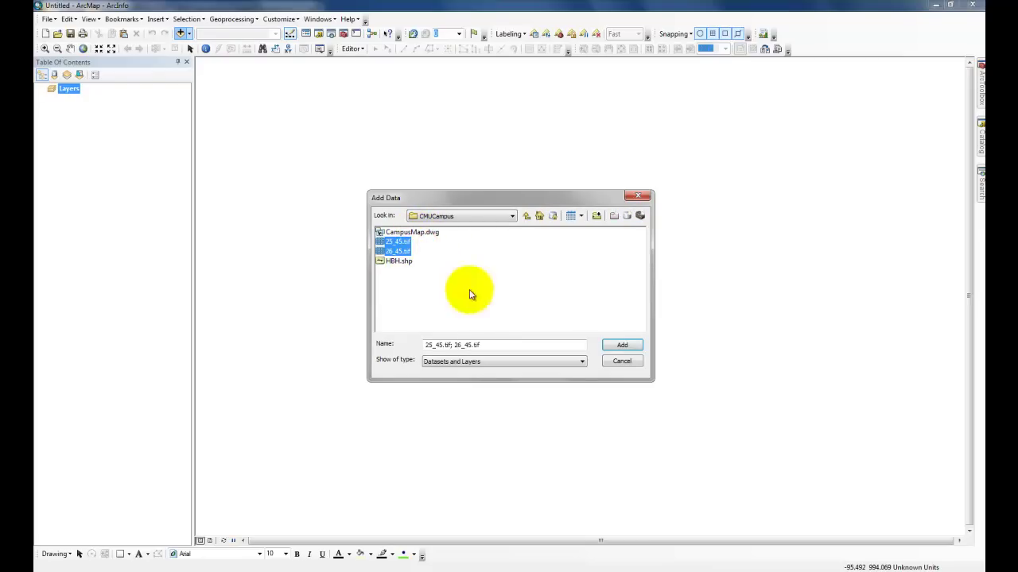
{"action": "left_click", "coordinate": [621, 345]}
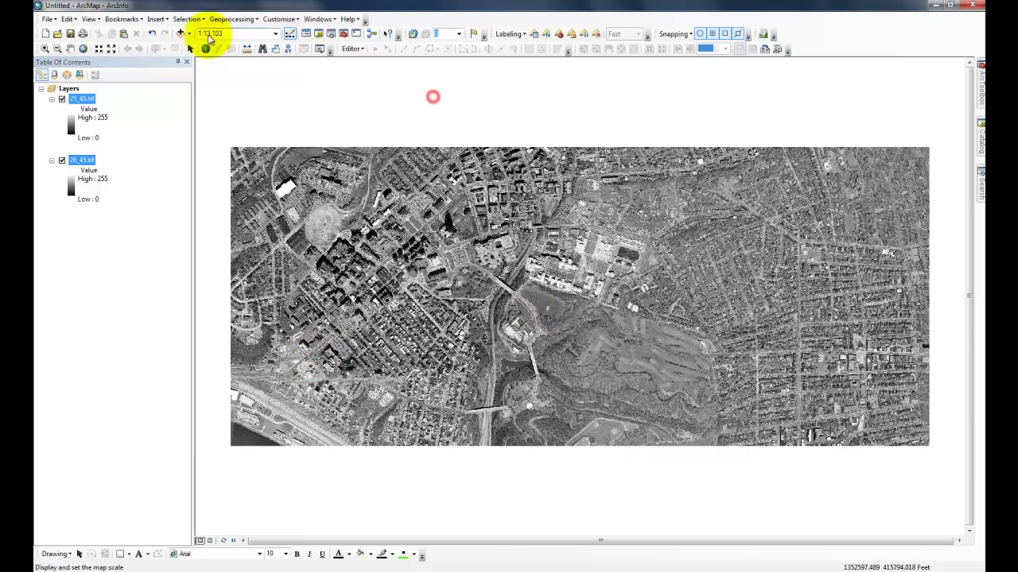
- Add CampusMap.dwg from CMUCampus and expand its group layer's sublayers
{"action": "left_click", "coordinate": [180, 33]}
{"action": "double_click", "coordinate": [416, 235]}
{"action": "left_click", "coordinate": [526, 215]}
{"action": "left_click", "coordinate": [396, 231]}
{"action": "left_click", "coordinate": [622, 344]}
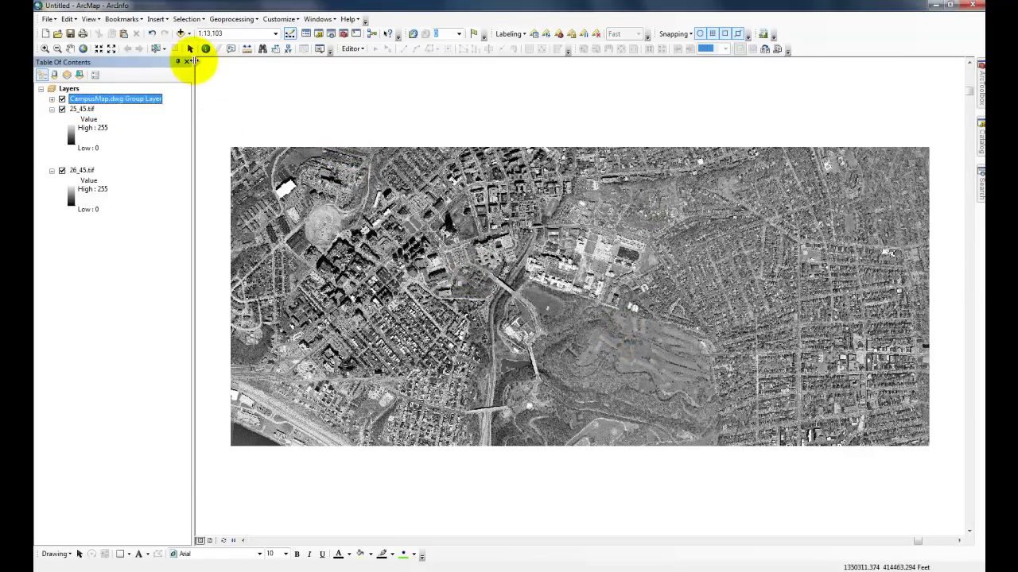
{"action": "left_click", "coordinate": [52, 99]}
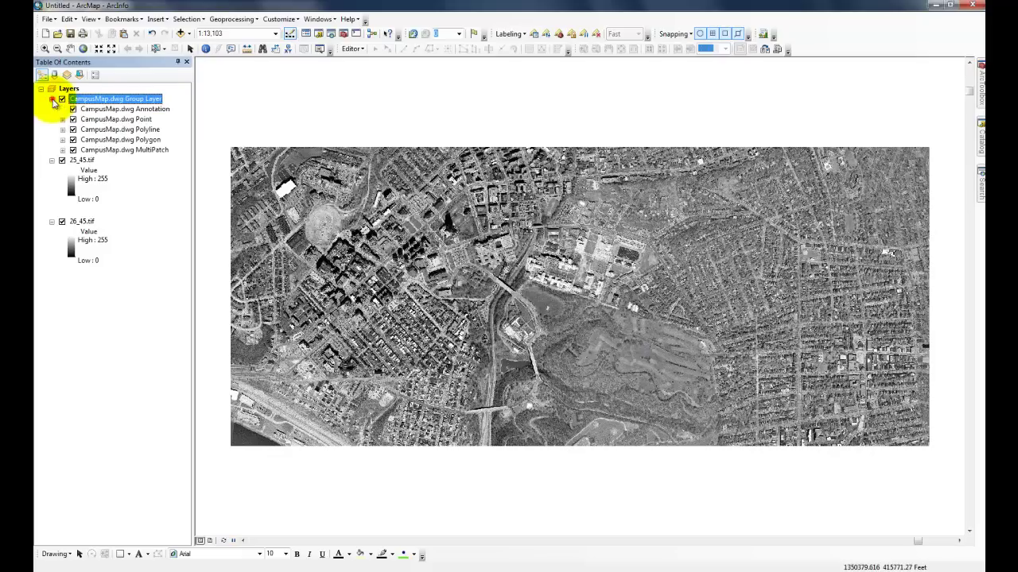
- Turn off ANNOTATION and the other CAD drawing layers so the Polyline sublayer shows only ACADEMIC_BLDGS
{"action": "right_click", "coordinate": [132, 140]}
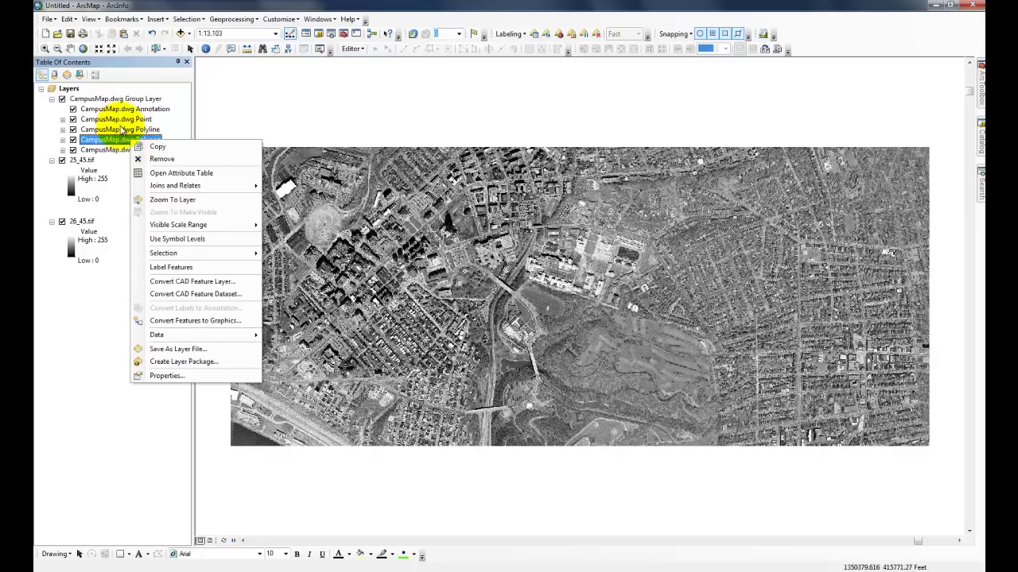
{"action": "right_click", "coordinate": [119, 130]}
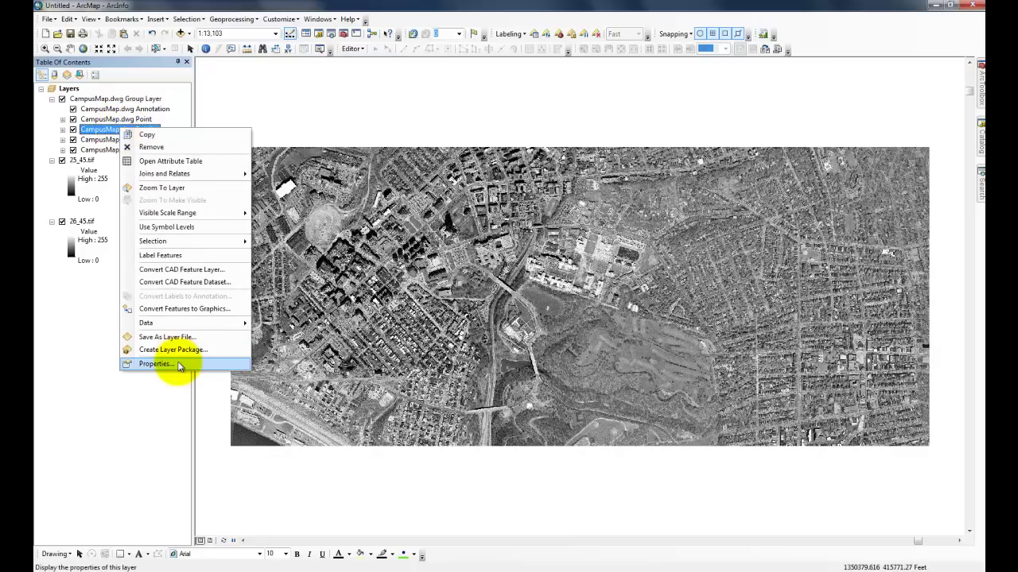
{"action": "left_click", "coordinate": [156, 364]}
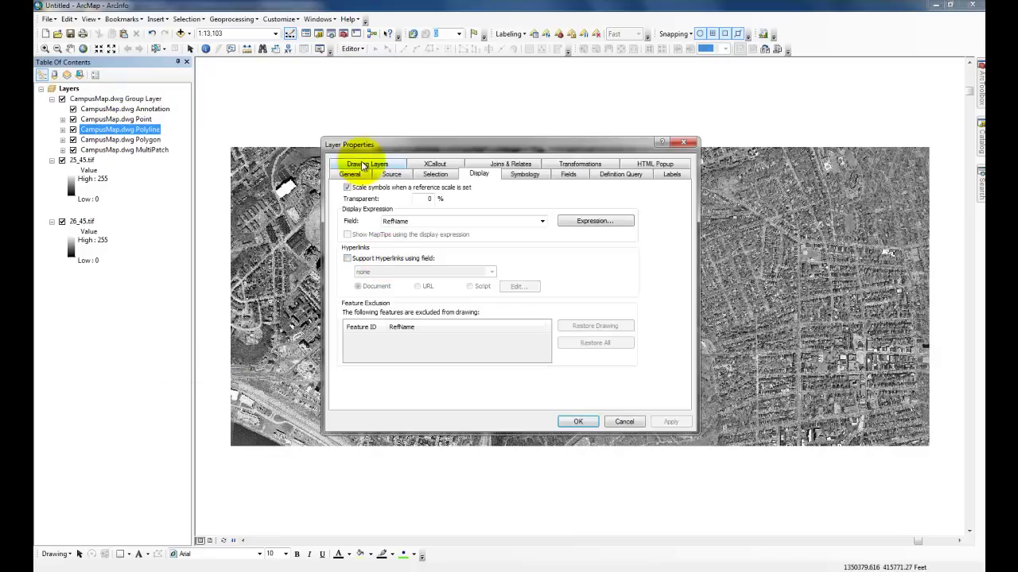
{"action": "left_click", "coordinate": [363, 164]}
{"action": "left_click", "coordinate": [343, 233]}
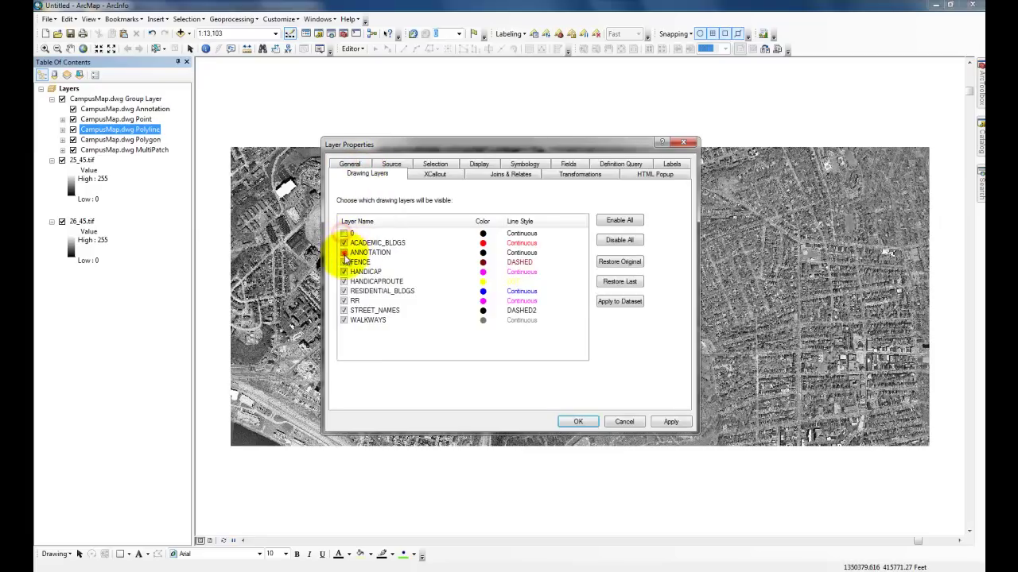
{"action": "left_click", "coordinate": [344, 262]}
{"action": "left_click", "coordinate": [343, 271]}
{"action": "left_click", "coordinate": [343, 282]}
{"action": "left_click", "coordinate": [344, 291]}
{"action": "left_click", "coordinate": [343, 300]}
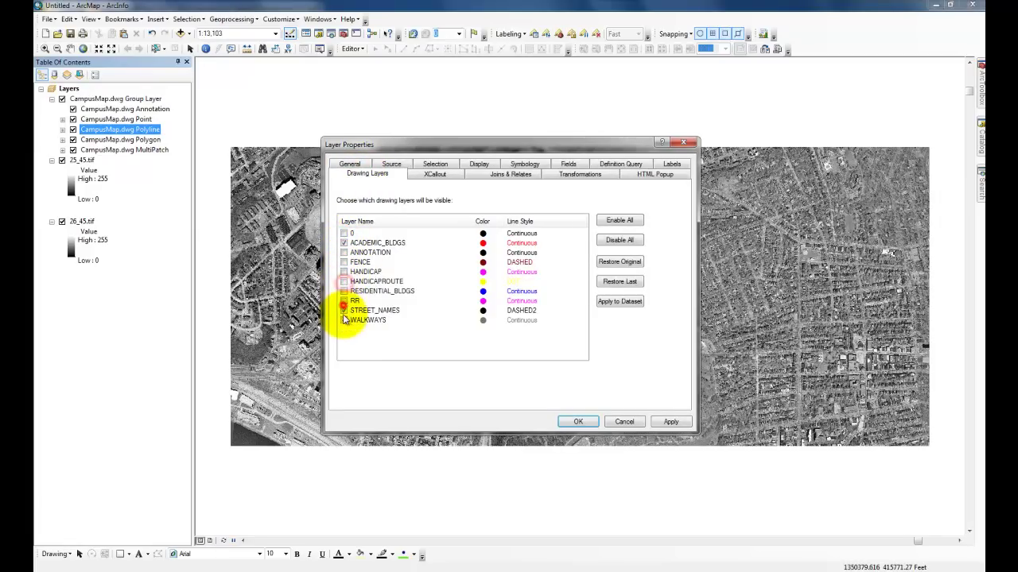
{"action": "left_click", "coordinate": [671, 421]}
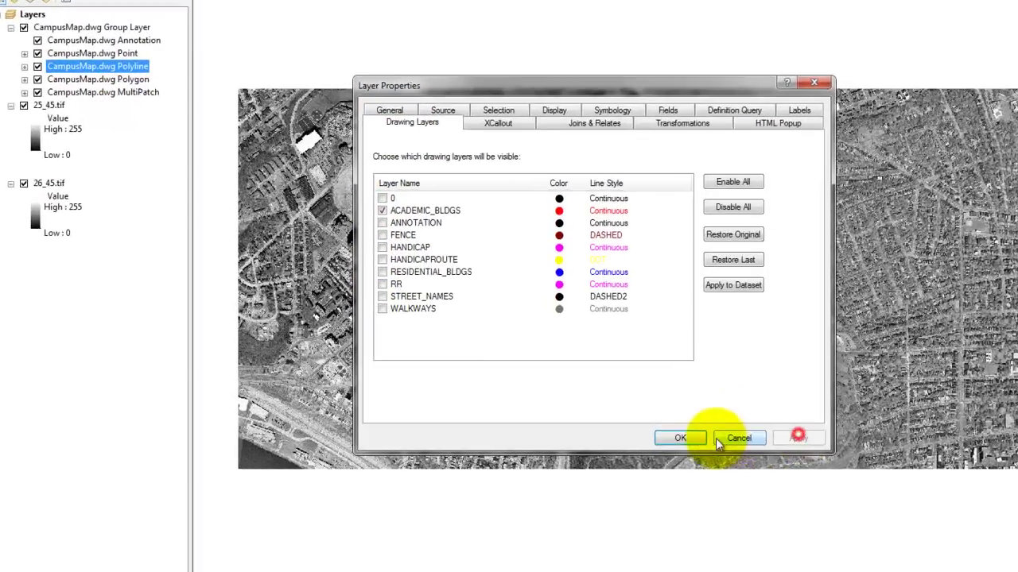
{"action": "left_click", "coordinate": [585, 421]}
- Export the Polyline layer's features to Assignment 6-2.gdb as AcadBldgs
{"action": "right_click", "coordinate": [112, 38]}
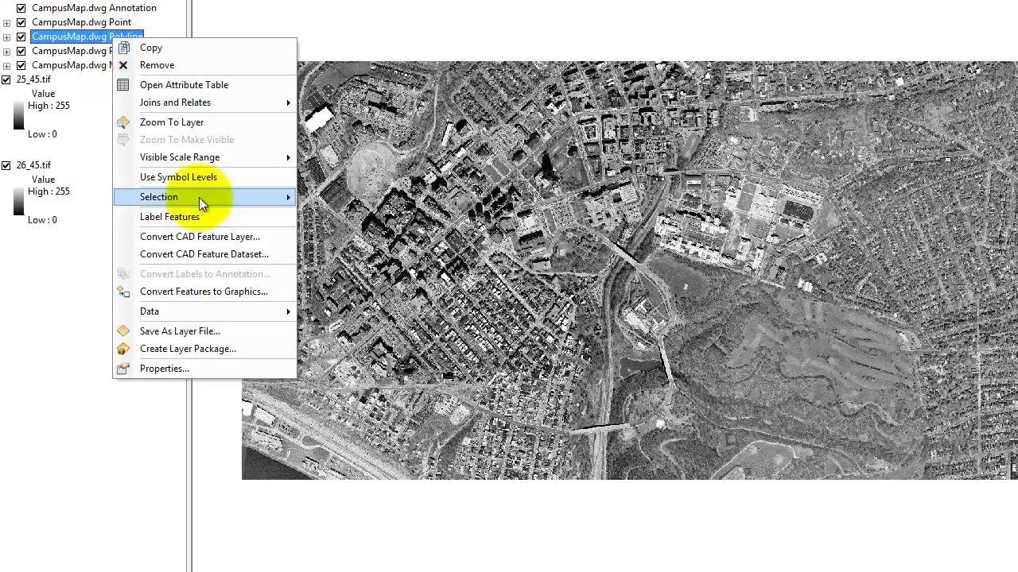
{"action": "mouse_move", "coordinate": [274, 310]}
{"action": "left_click", "coordinate": [330, 330]}
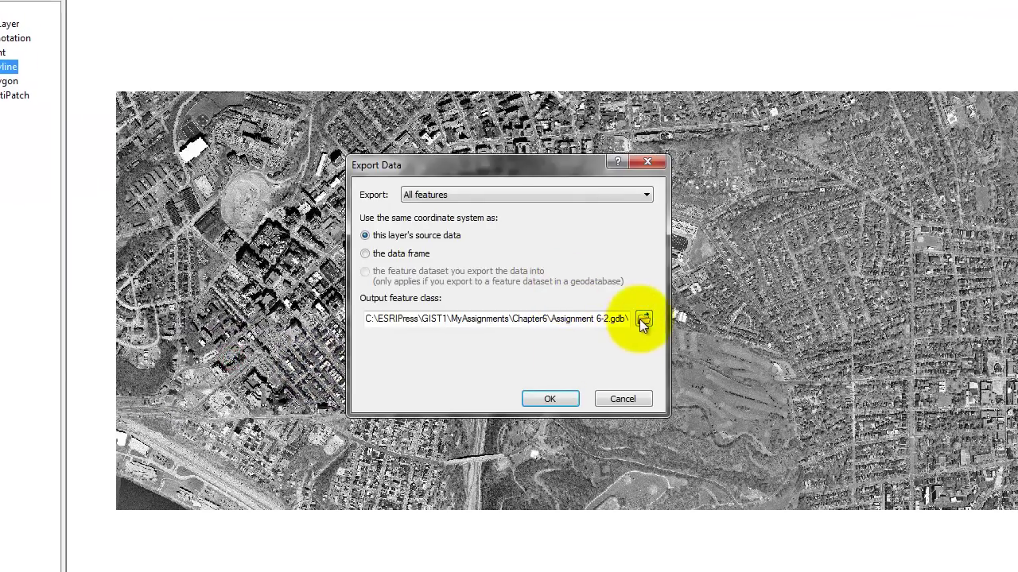
{"action": "left_click", "coordinate": [641, 318]}
{"action": "double_click", "coordinate": [472, 365]}
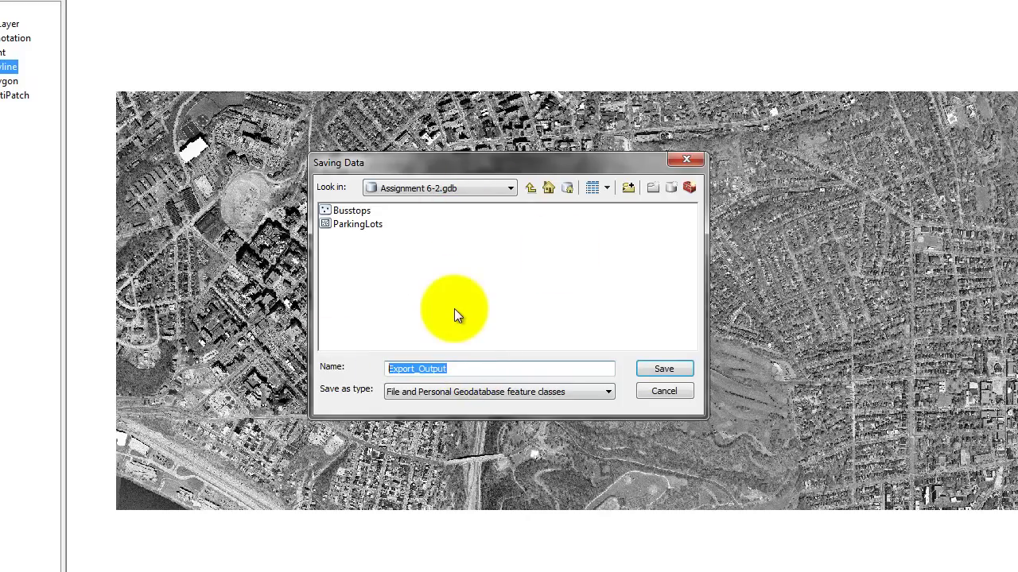
{"action": "type", "text": "AcadB"}
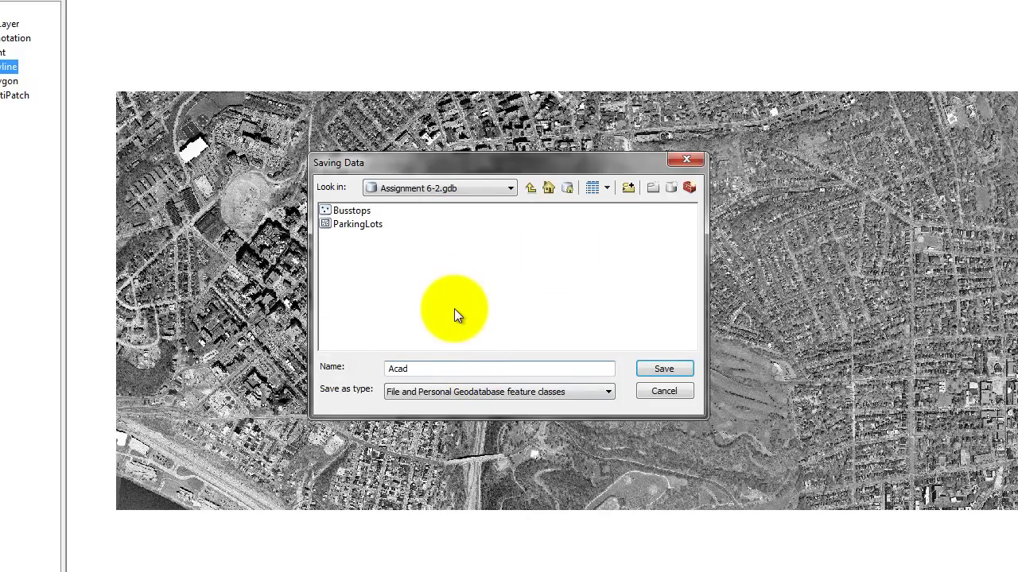
{"action": "type", "text": "ldgs"}
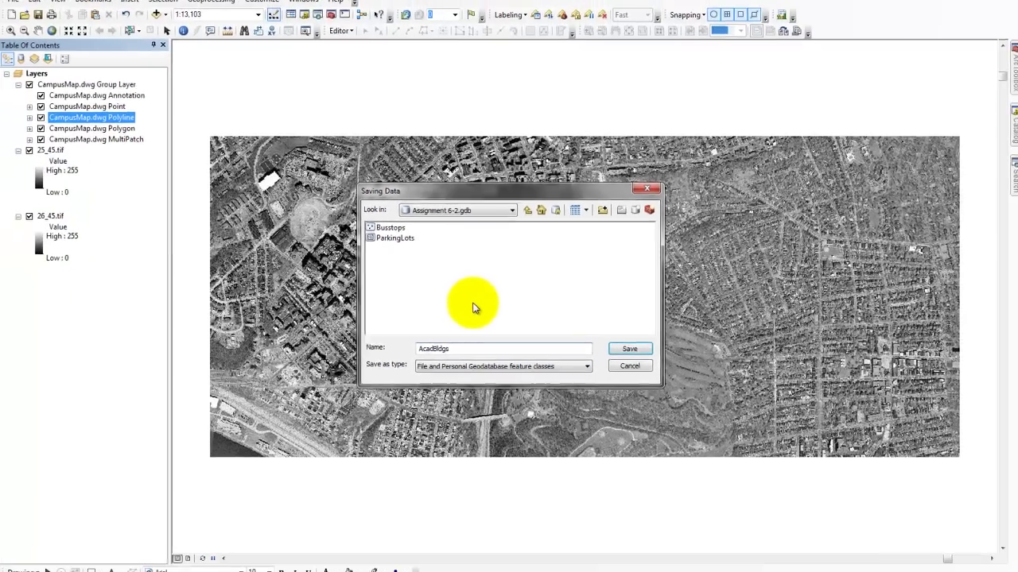
{"action": "left_click", "coordinate": [629, 349]}
{"action": "left_click", "coordinate": [543, 372]}
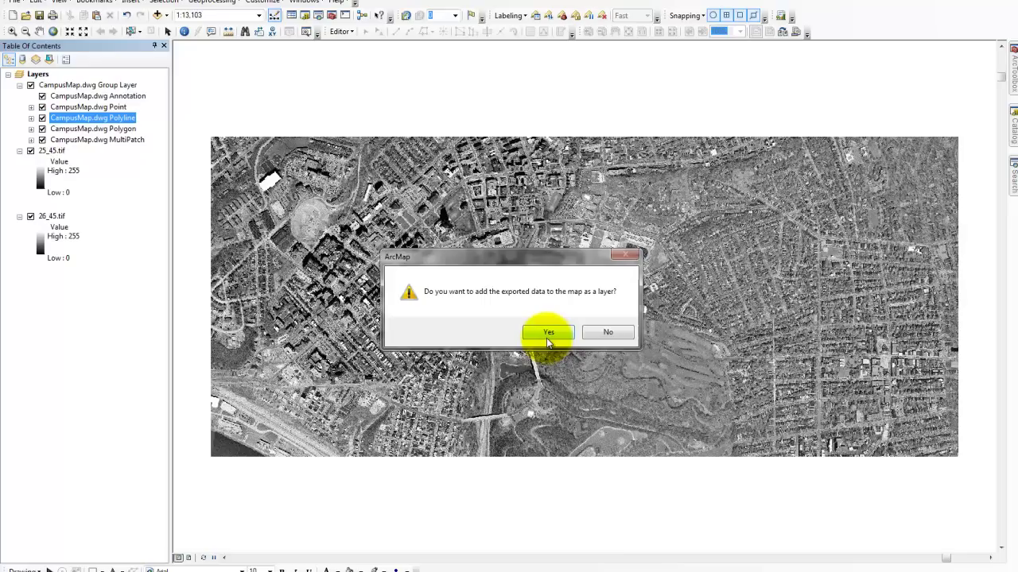
- Add AcadBldgs to the map, remove the CampusMap.dwg group layer, and zoom to full extent
{"action": "left_click", "coordinate": [547, 334]}
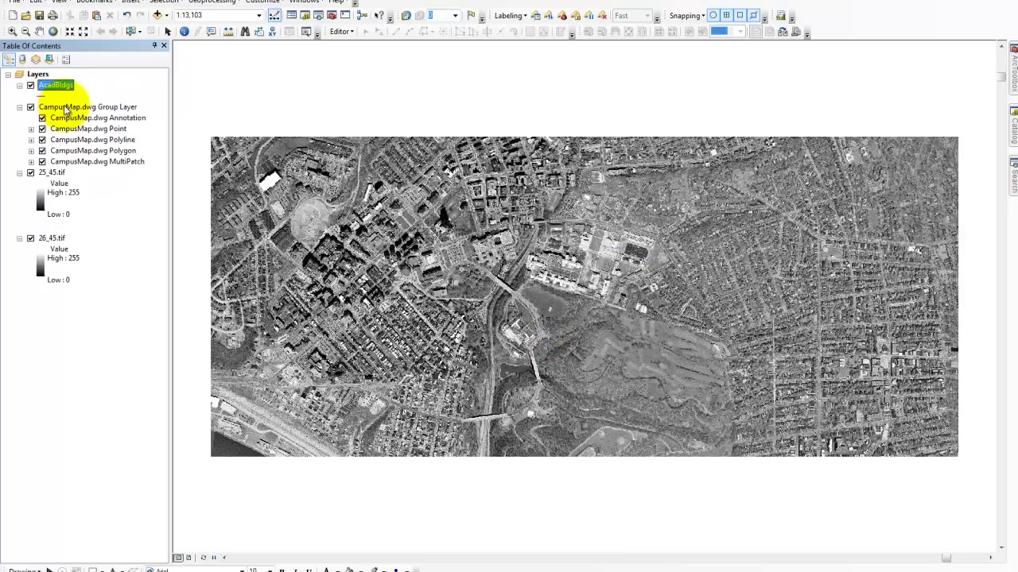
{"action": "right_click", "coordinate": [66, 109]}
{"action": "left_click", "coordinate": [110, 165]}
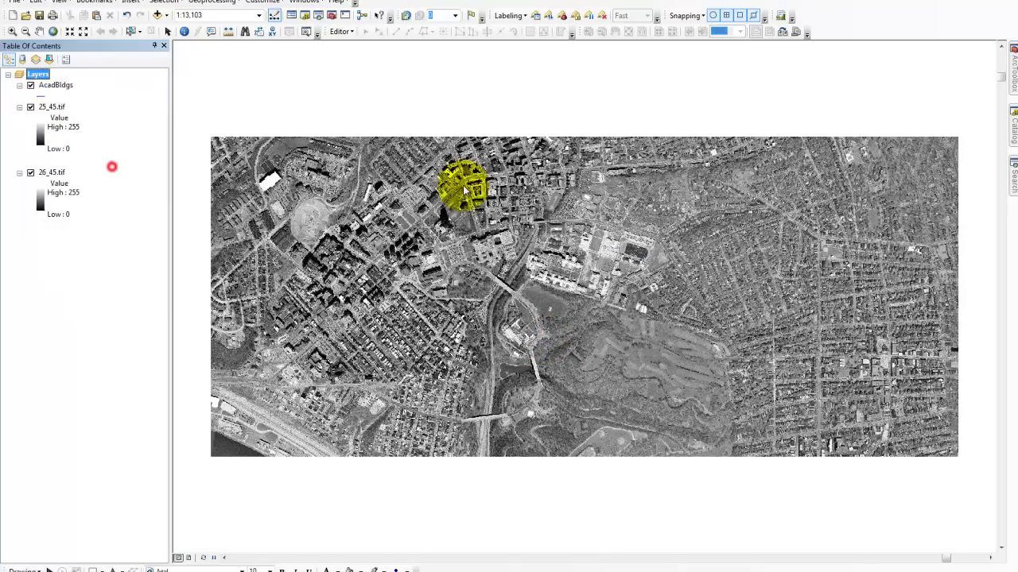
{"action": "left_click", "coordinate": [132, 302]}
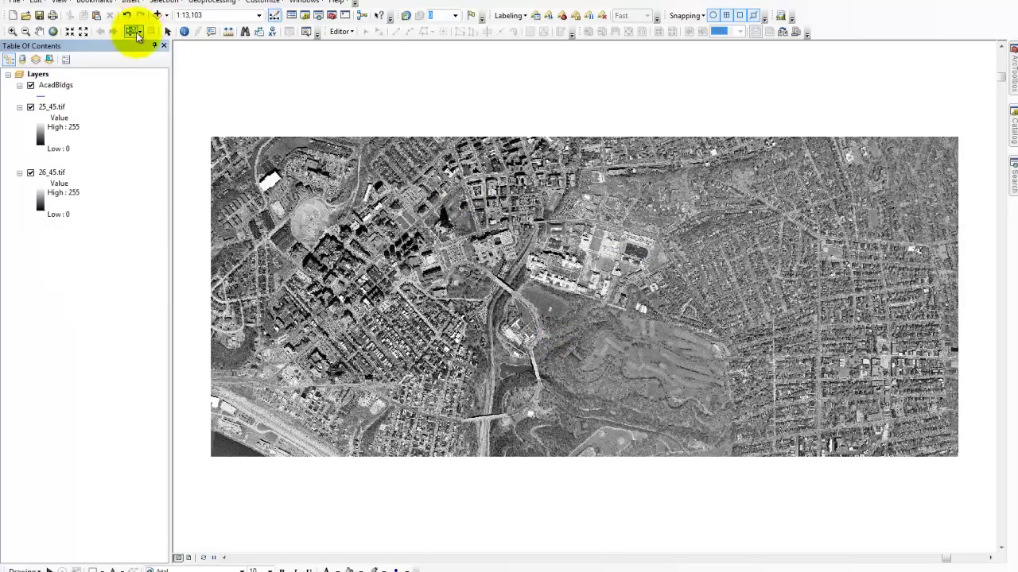
{"action": "left_click", "coordinate": [54, 31]}
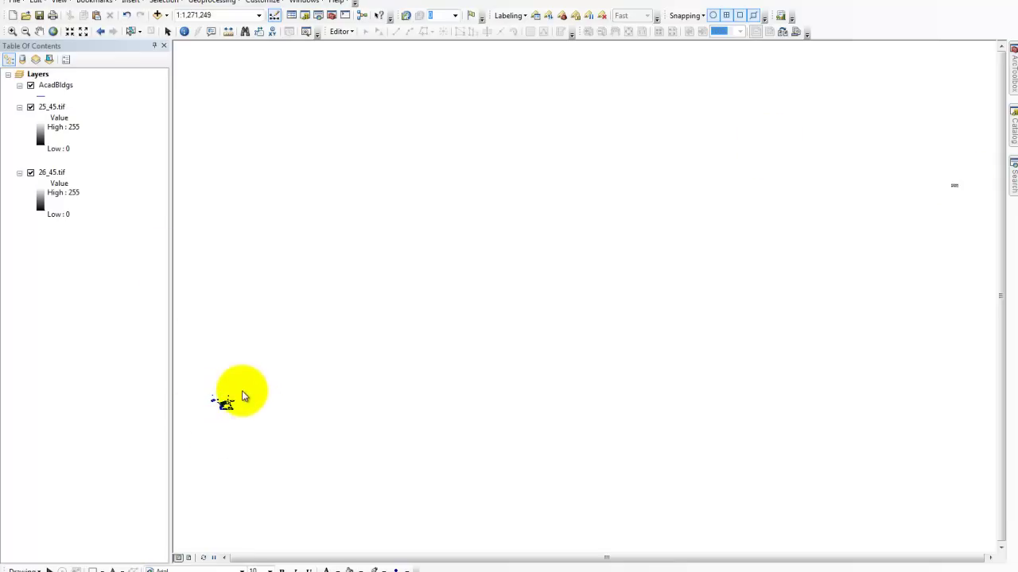
{"action": "left_click", "coordinate": [184, 400]}
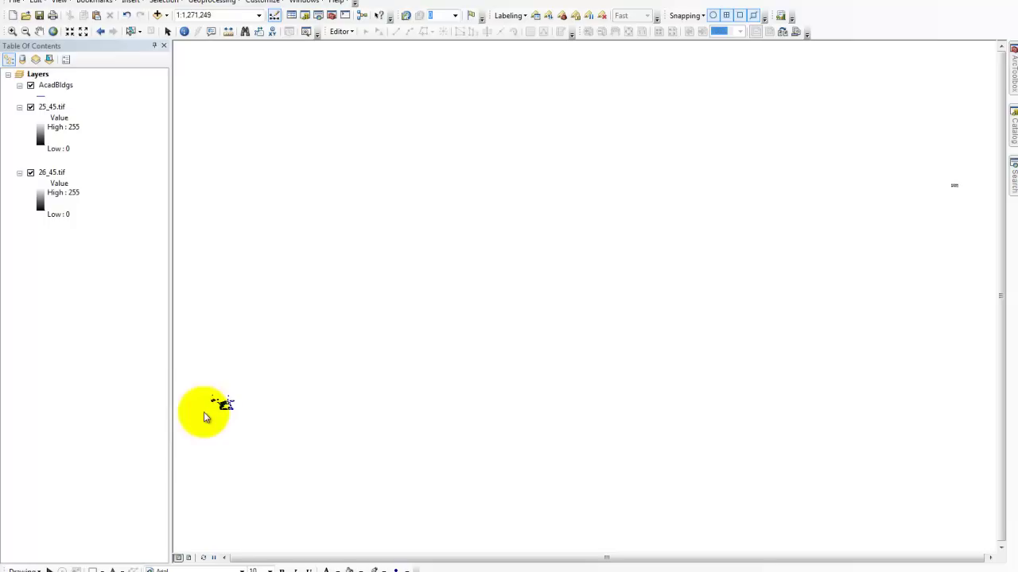
{"action": "left_click", "coordinate": [348, 33]}
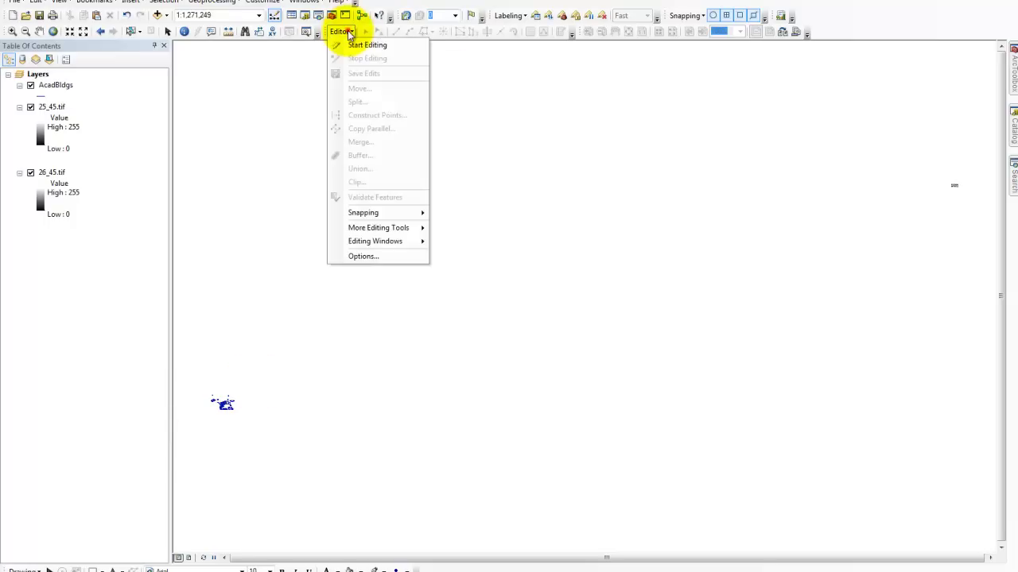
{"action": "left_click", "coordinate": [362, 43]}
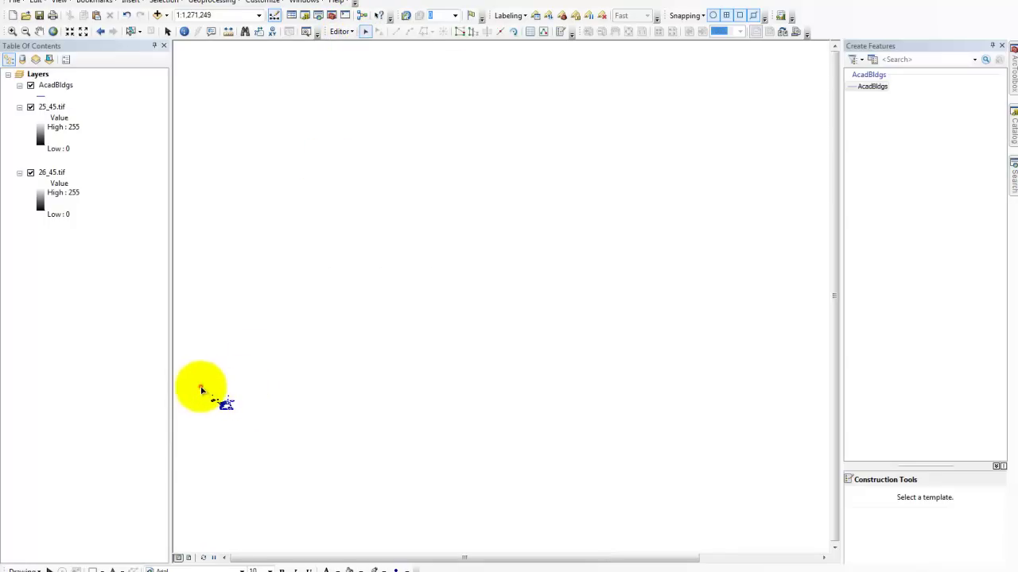
{"action": "left_click_drag", "start_coordinate": [199, 387], "coordinate": [791, 111]}
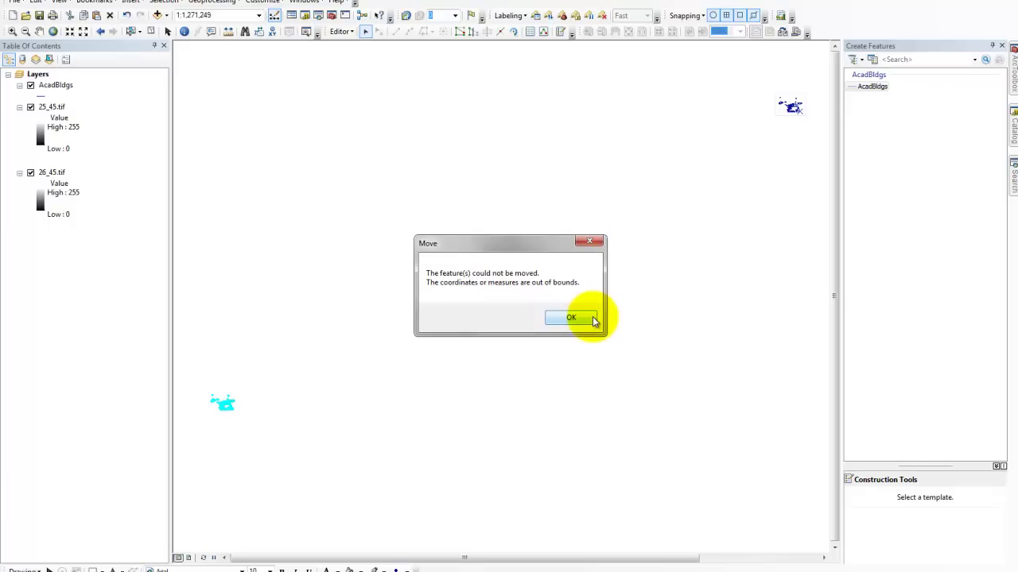
{"action": "left_click", "coordinate": [571, 318]}
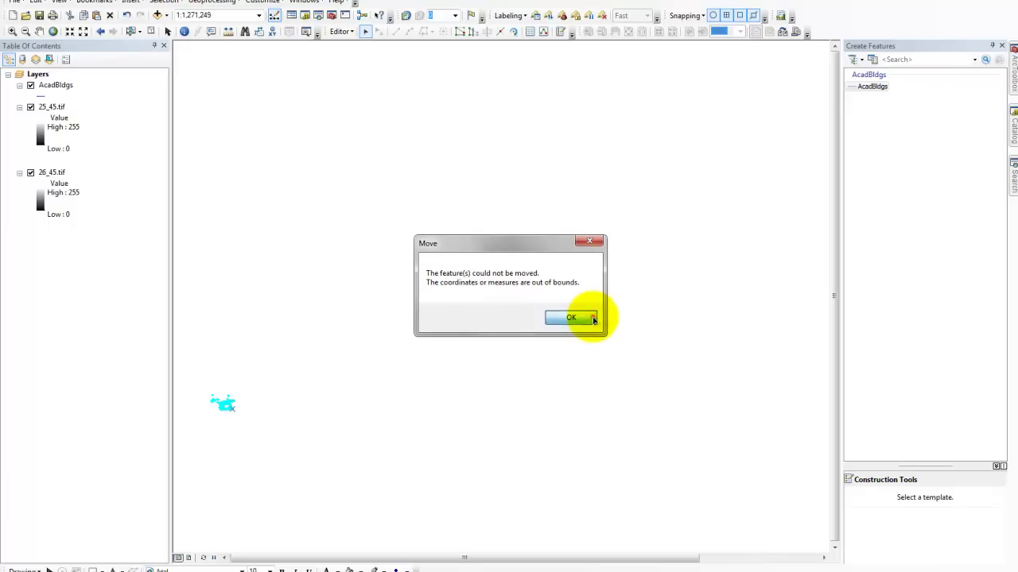
{"action": "left_click", "coordinate": [340, 31]}
{"action": "left_click", "coordinate": [365, 58]}
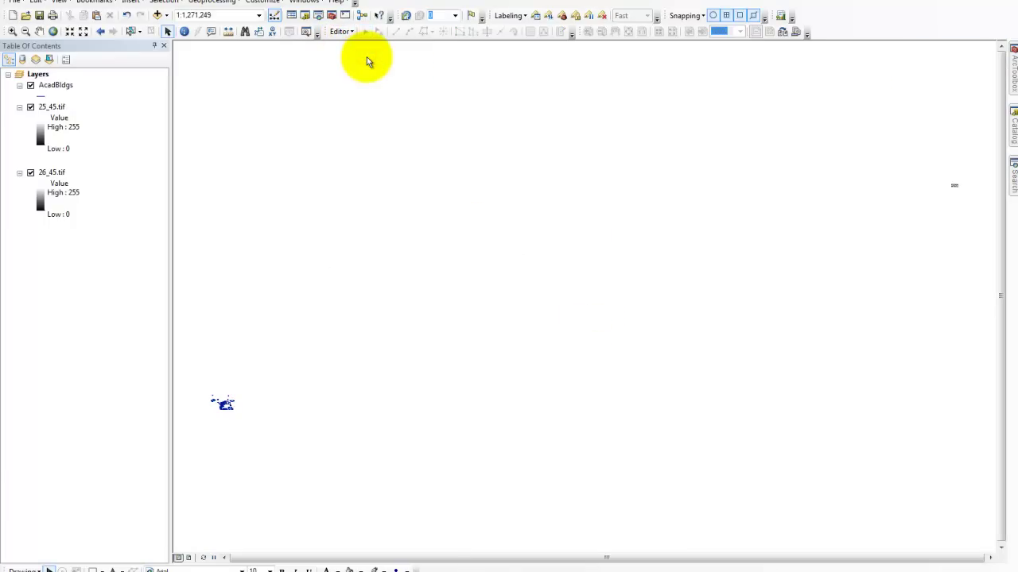
- In ArcCatalog, refresh Assignment 6-2.gdb and send AcadBldgs to Feature Class to Feature Class
{"action": "left_click", "coordinate": [613, 562]}
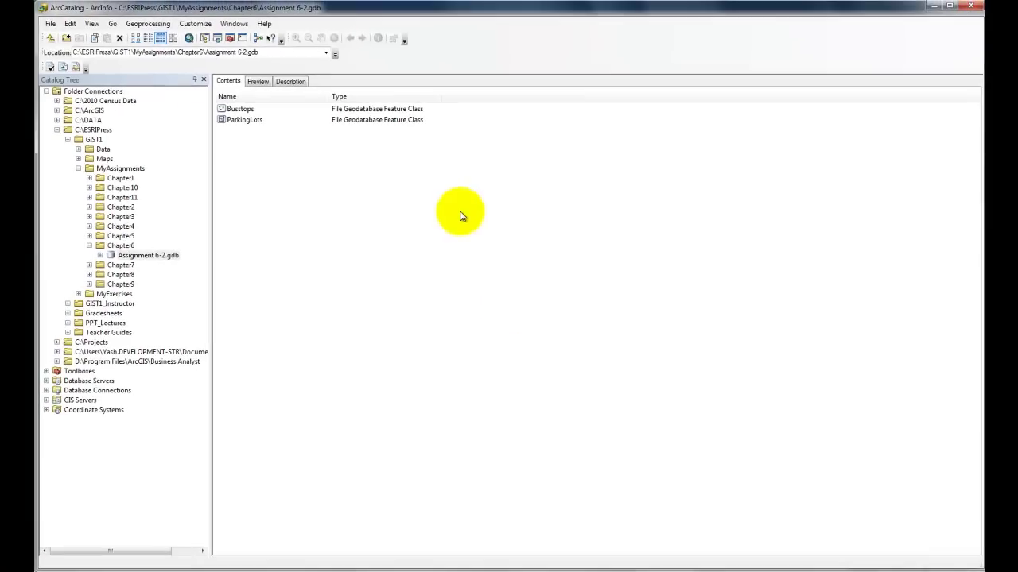
{"action": "left_click", "coordinate": [140, 256]}
{"action": "right_click", "coordinate": [140, 257]}
{"action": "left_click", "coordinate": [257, 310]}
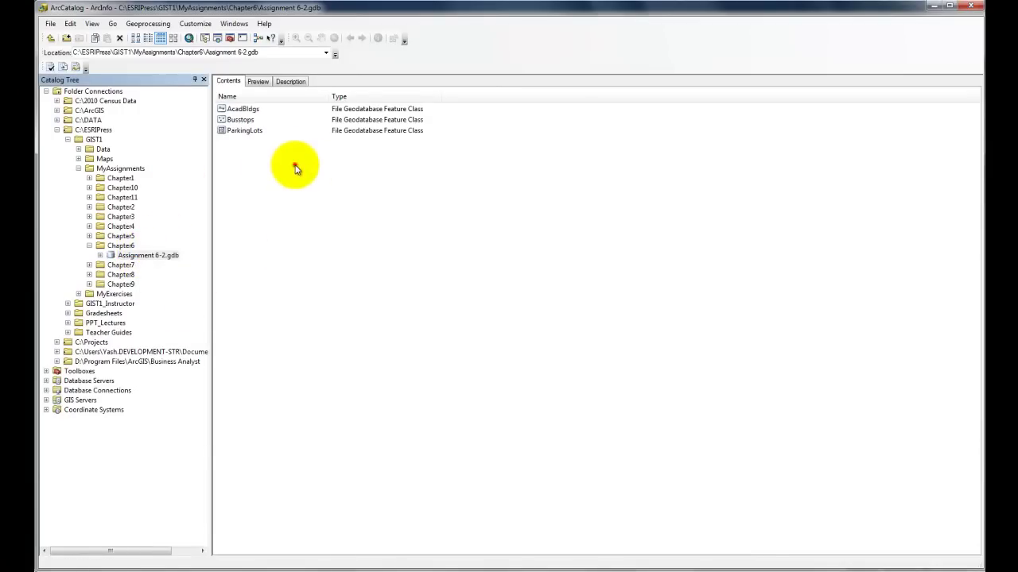
{"action": "left_click", "coordinate": [243, 109]}
{"action": "right_click", "coordinate": [246, 109]}
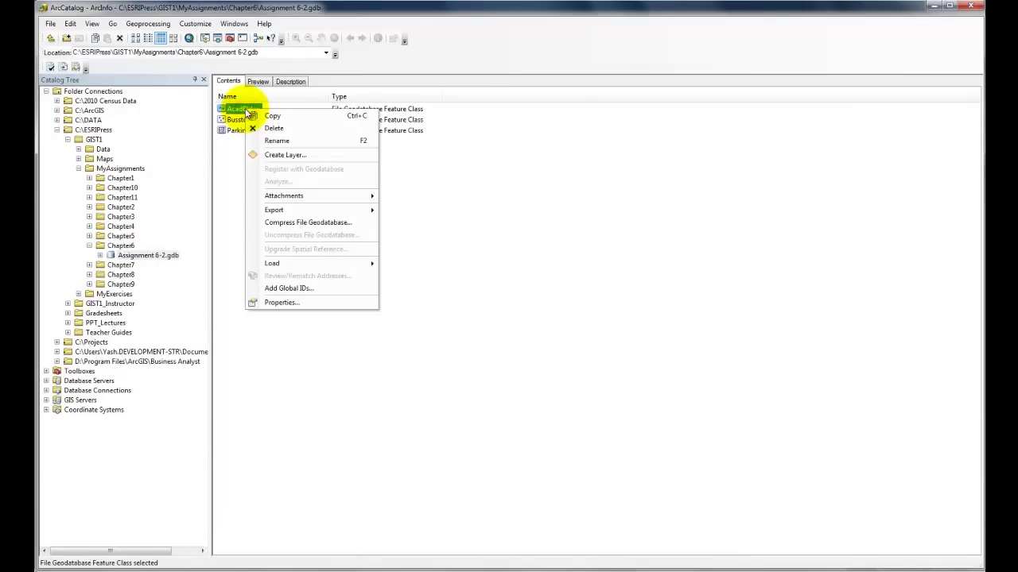
{"action": "mouse_move", "coordinate": [351, 209]}
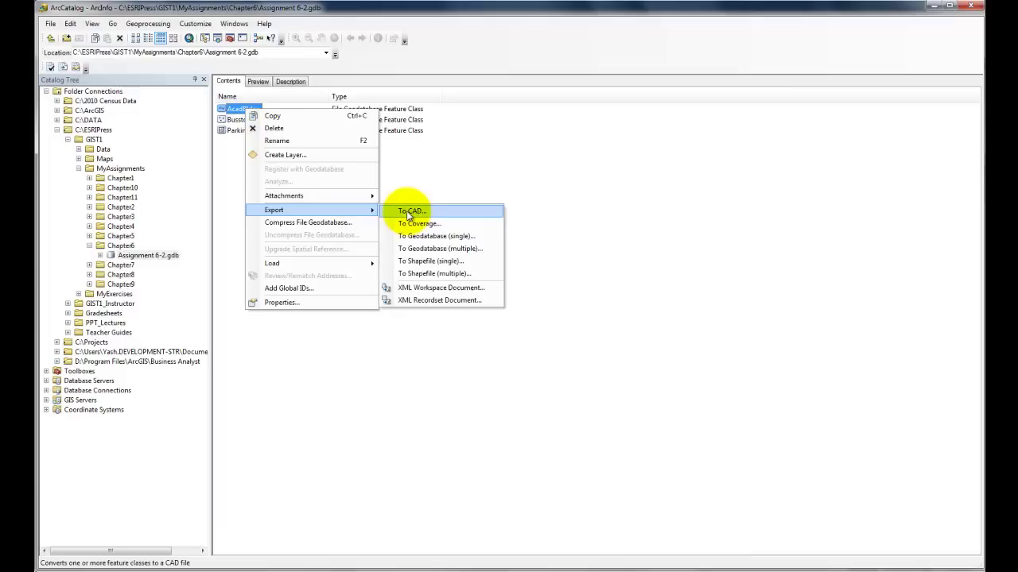
{"action": "left_click", "coordinate": [411, 239]}
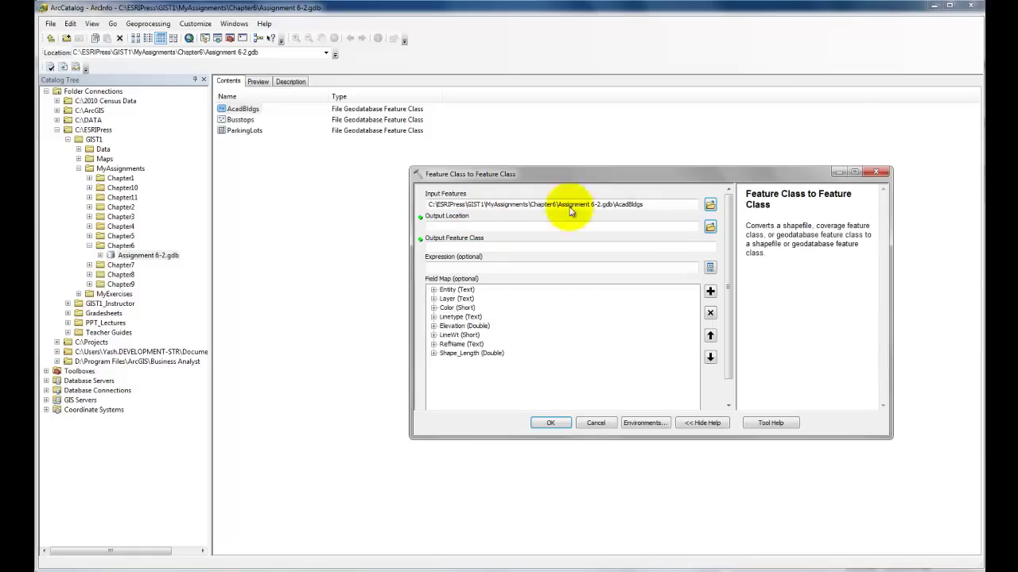
- Set the output location to Assignment 6-2.gdb and name the output AcademicBuildings
{"action": "left_click", "coordinate": [709, 227]}
{"action": "left_click", "coordinate": [666, 232]}
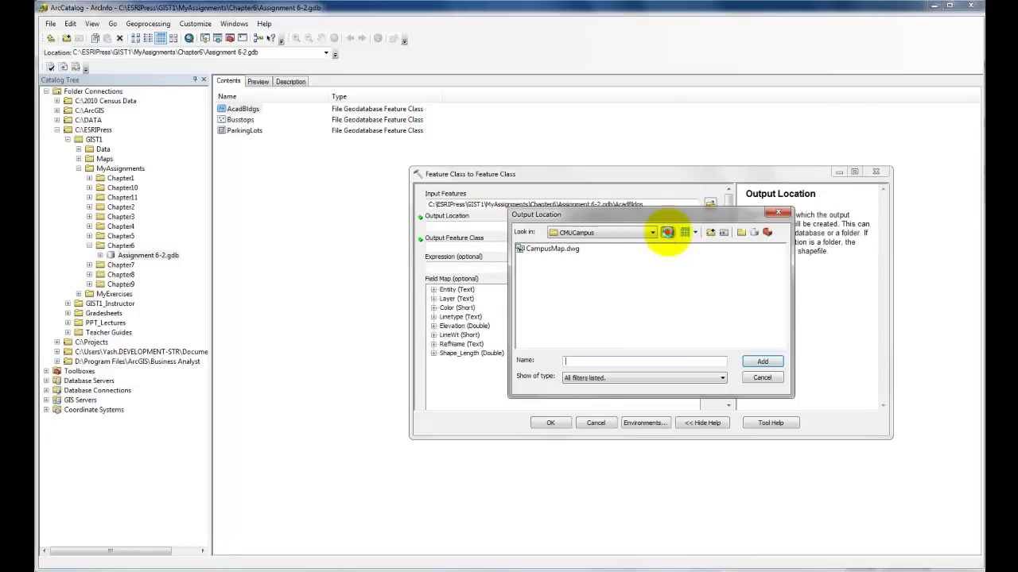
{"action": "left_click", "coordinate": [667, 232]}
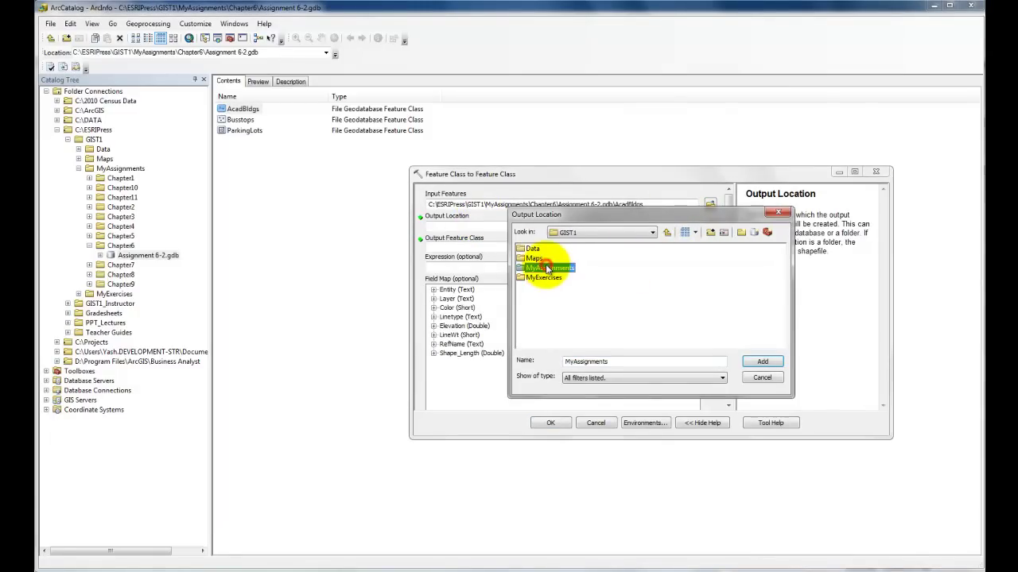
{"action": "double_click", "coordinate": [548, 268]}
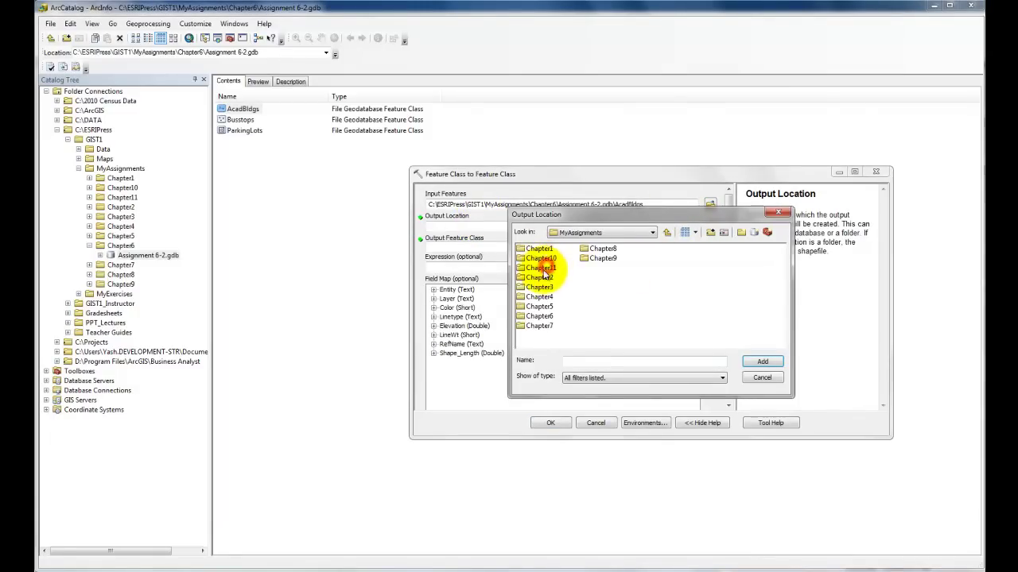
{"action": "double_click", "coordinate": [544, 316]}
{"action": "double_click", "coordinate": [567, 246]}
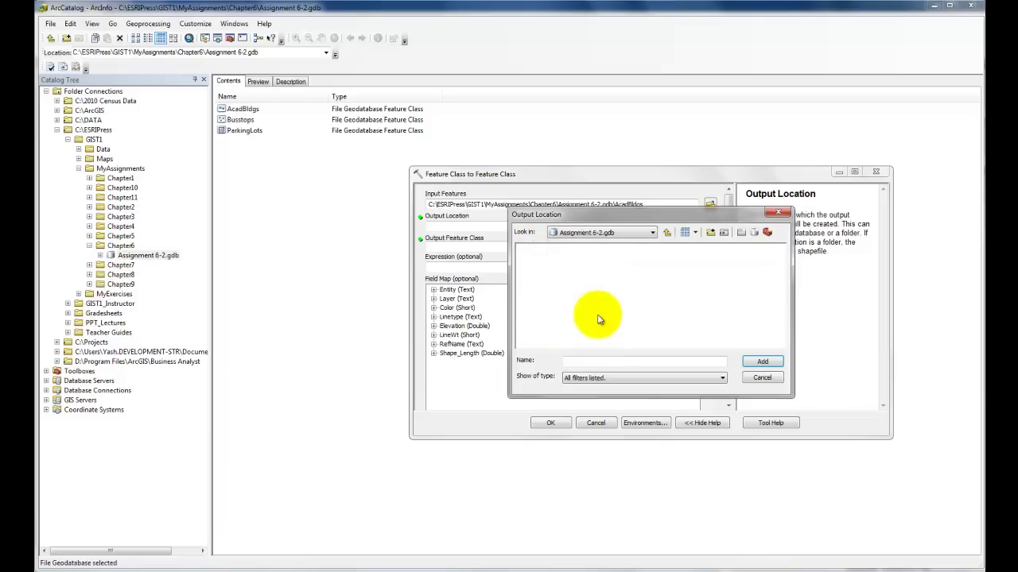
{"action": "left_click", "coordinate": [666, 232]}
{"action": "left_click", "coordinate": [564, 250]}
{"action": "left_click", "coordinate": [780, 362]}
{"action": "left_click", "coordinate": [541, 246]}
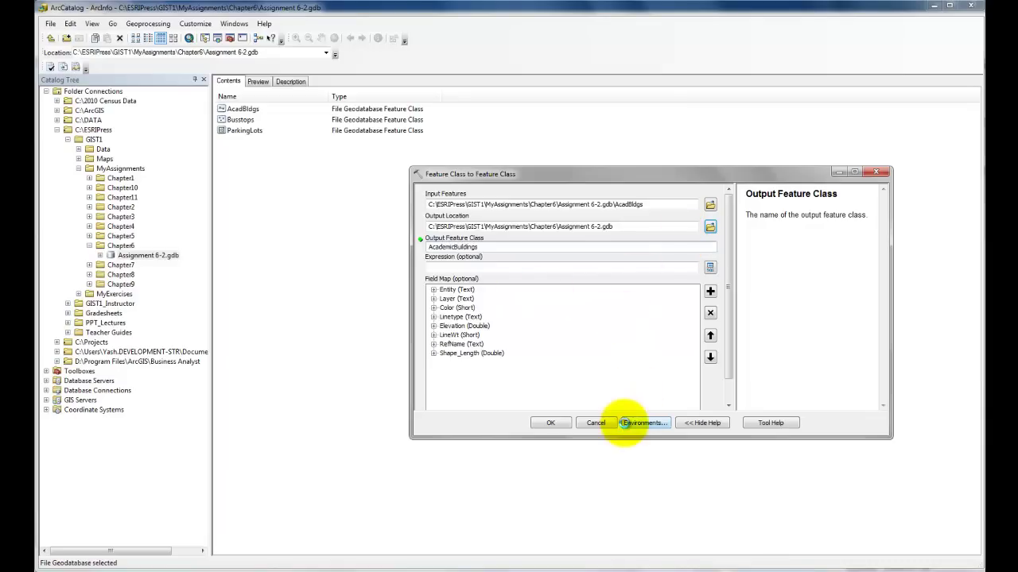
- In the tool's environments, set Output Coordinates to As Specified Below
{"action": "left_click", "coordinate": [626, 426]}
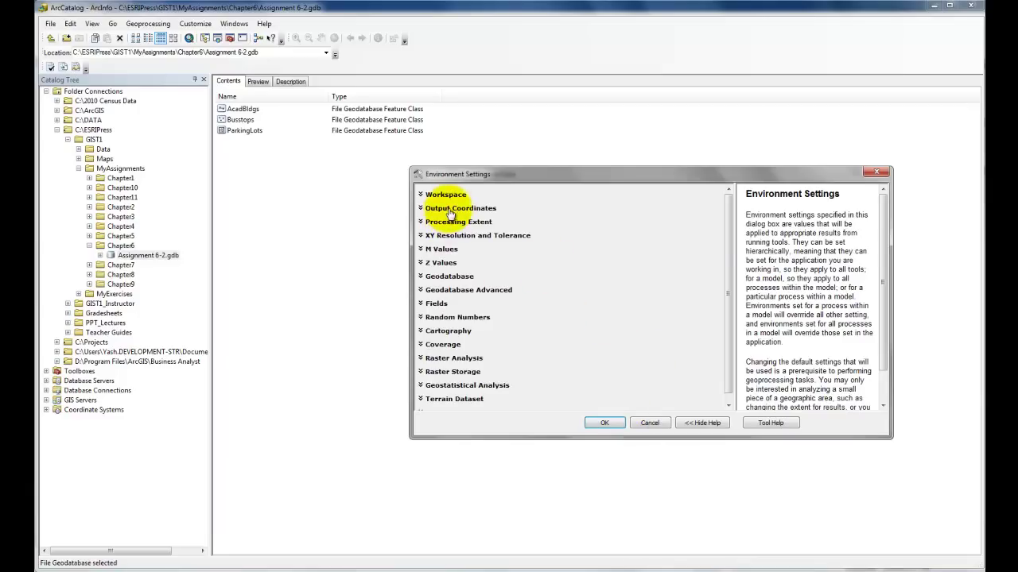
{"action": "left_click", "coordinate": [450, 209]}
{"action": "left_click", "coordinate": [485, 229]}
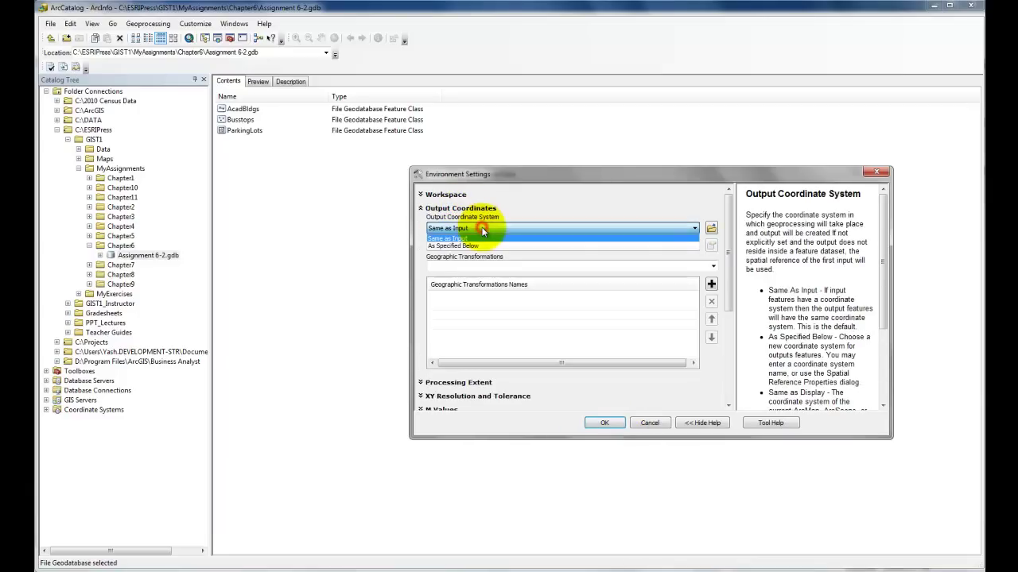
{"action": "left_click", "coordinate": [481, 245]}
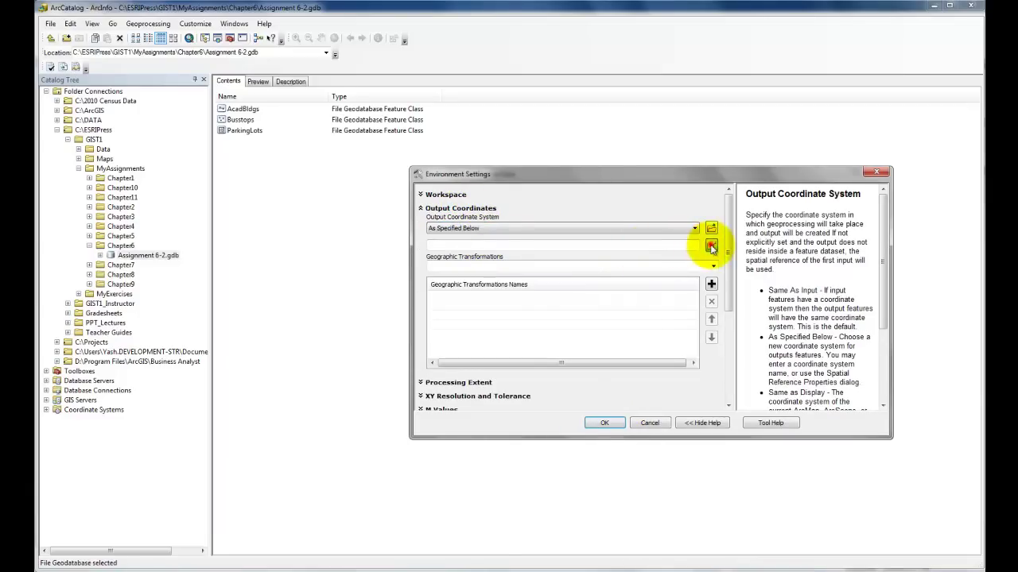
{"action": "left_click", "coordinate": [711, 244]}
- Import the Pennsylvania South FIPS 3702 Feet system from Busstops and run the export
{"action": "left_click", "coordinate": [574, 341]}
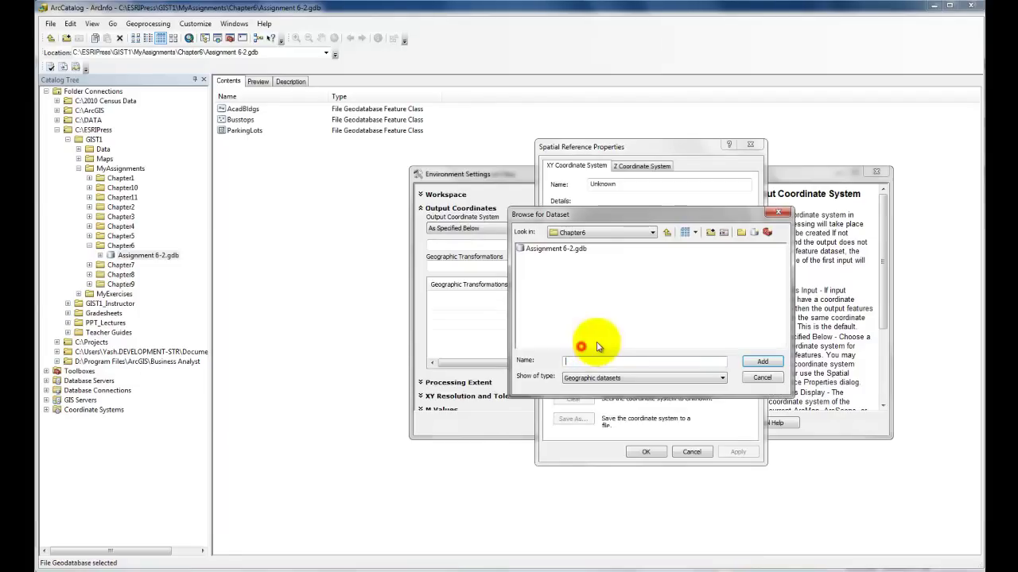
{"action": "left_click", "coordinate": [555, 249]}
{"action": "double_click", "coordinate": [548, 252]}
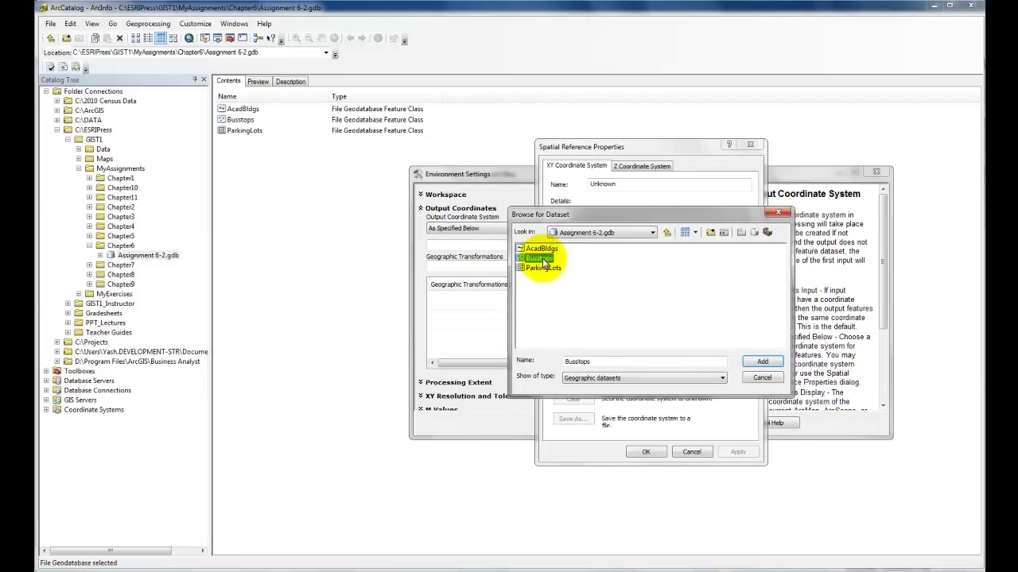
{"action": "double_click", "coordinate": [543, 259]}
{"action": "left_click", "coordinate": [656, 452]}
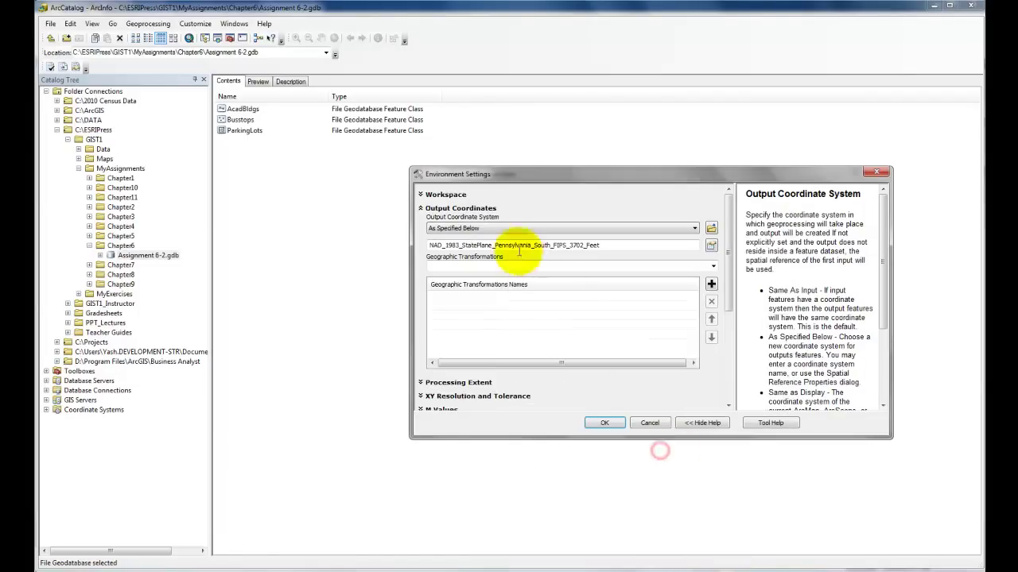
{"action": "left_click", "coordinate": [616, 428]}
{"action": "left_click", "coordinate": [555, 422]}
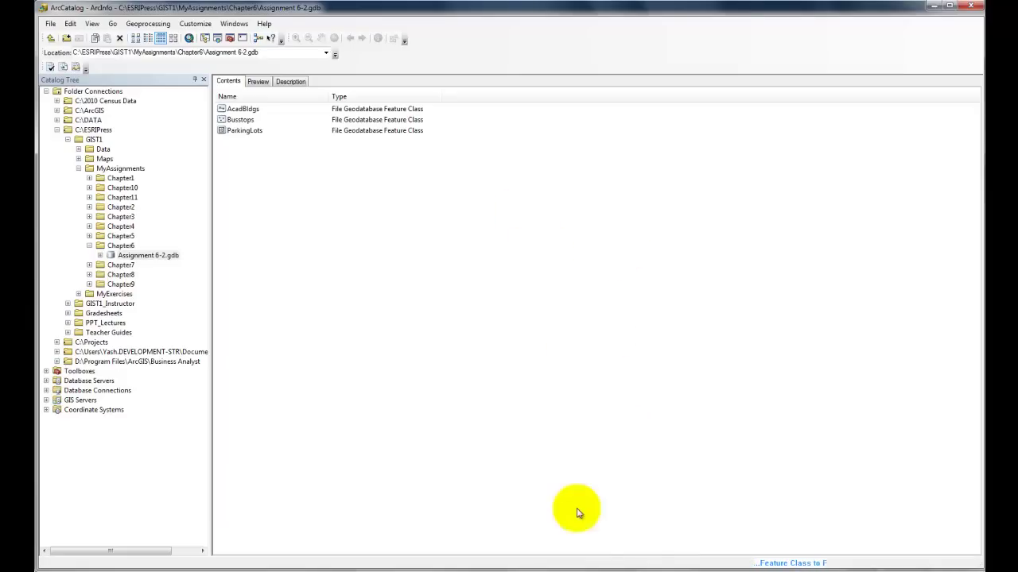
- In ArcMap, remove AcadBldgs and add AcademicBuildings from Assignment 6-2.gdb
{"action": "mouse_move", "coordinate": [647, 566]}
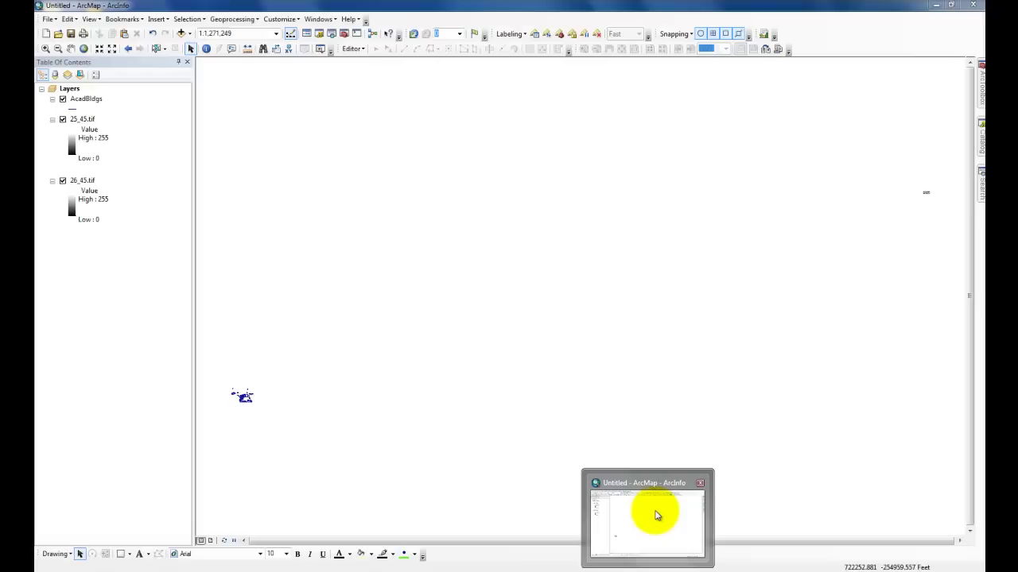
{"action": "left_click", "coordinate": [656, 514]}
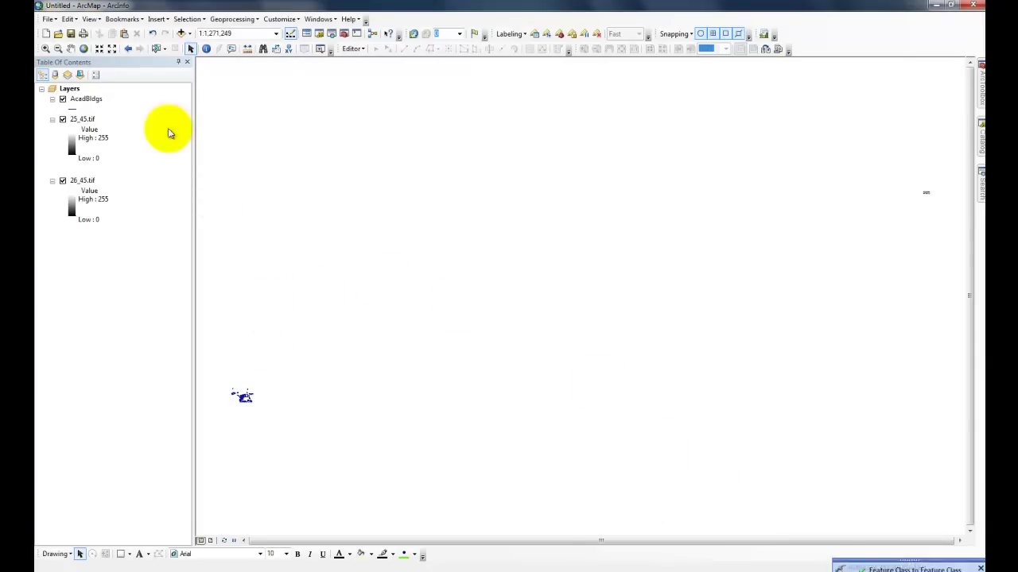
{"action": "right_click", "coordinate": [94, 101]}
{"action": "left_click", "coordinate": [108, 116]}
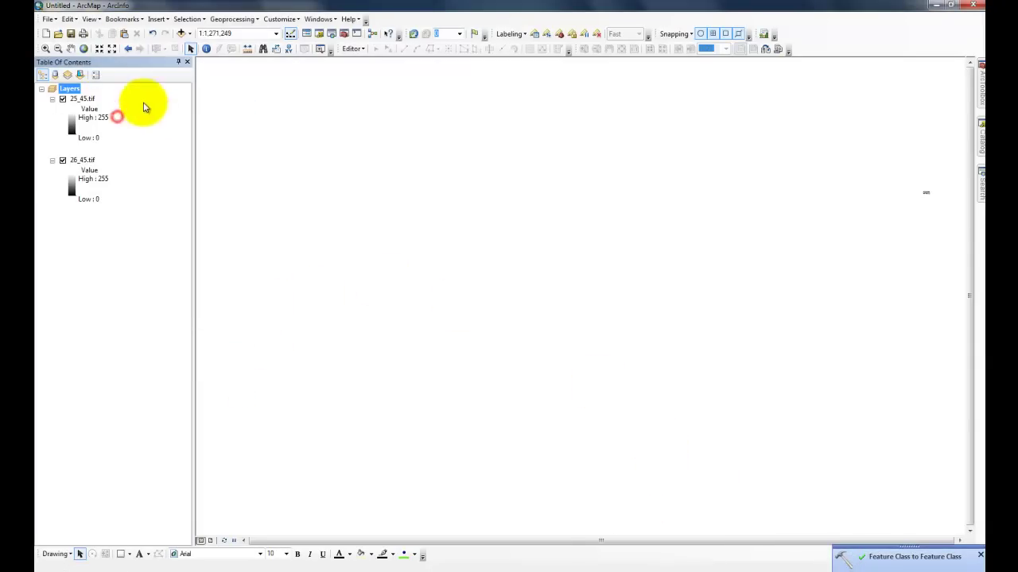
{"action": "left_click", "coordinate": [182, 35]}
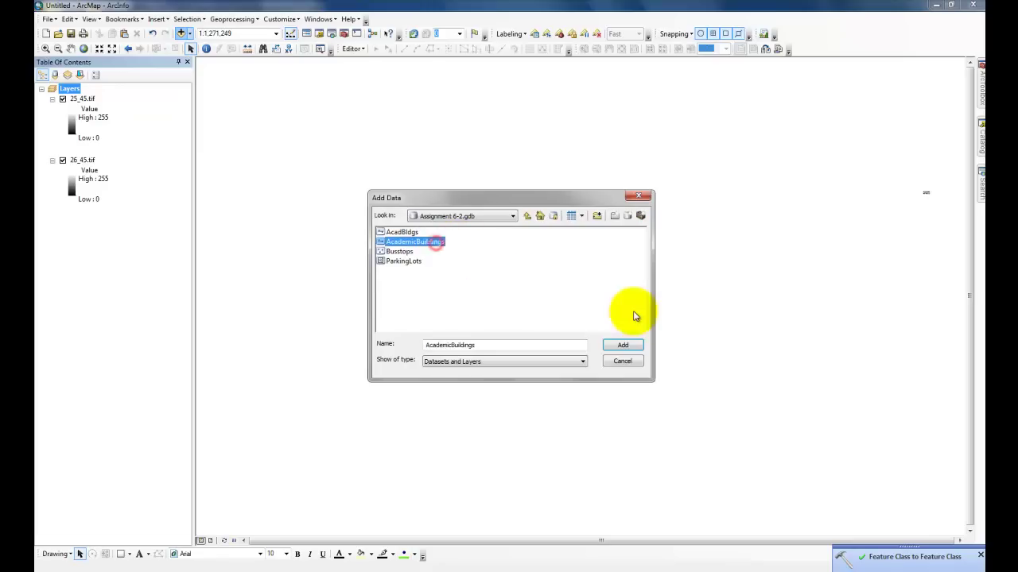
{"action": "left_click", "coordinate": [623, 346]}
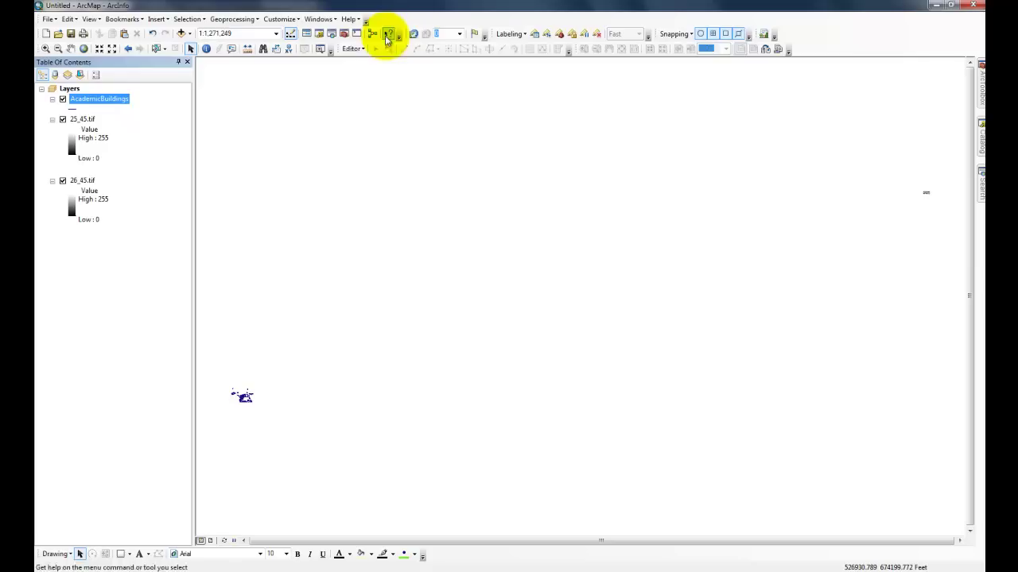
- Start editing, box-select all 81 AcademicBuildings outlines and drag them beside the aerial image
{"action": "left_click", "coordinate": [356, 50]}
{"action": "left_click", "coordinate": [368, 67]}
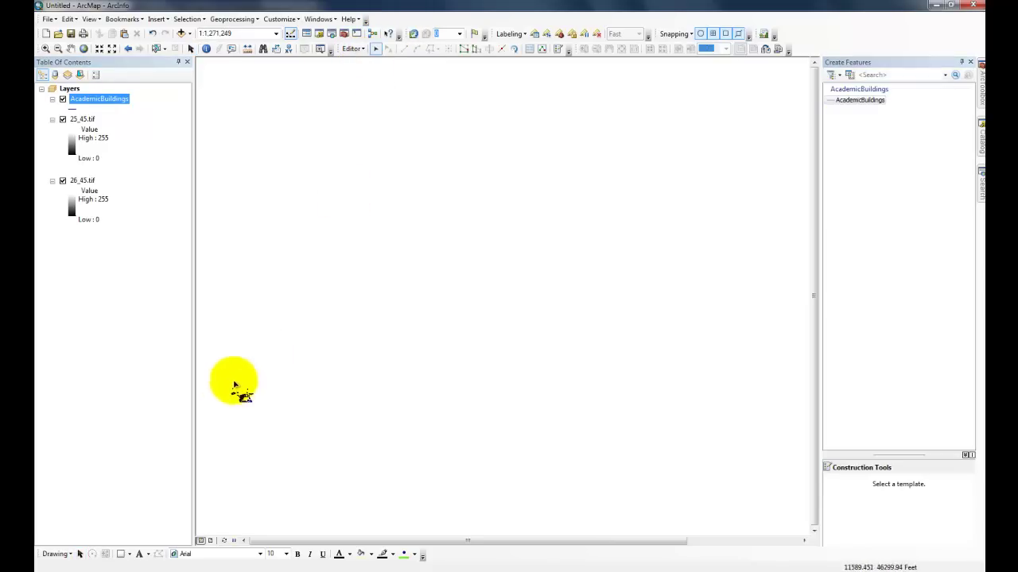
{"action": "left_click_drag", "start_coordinate": [221, 368], "coordinate": [294, 426]}
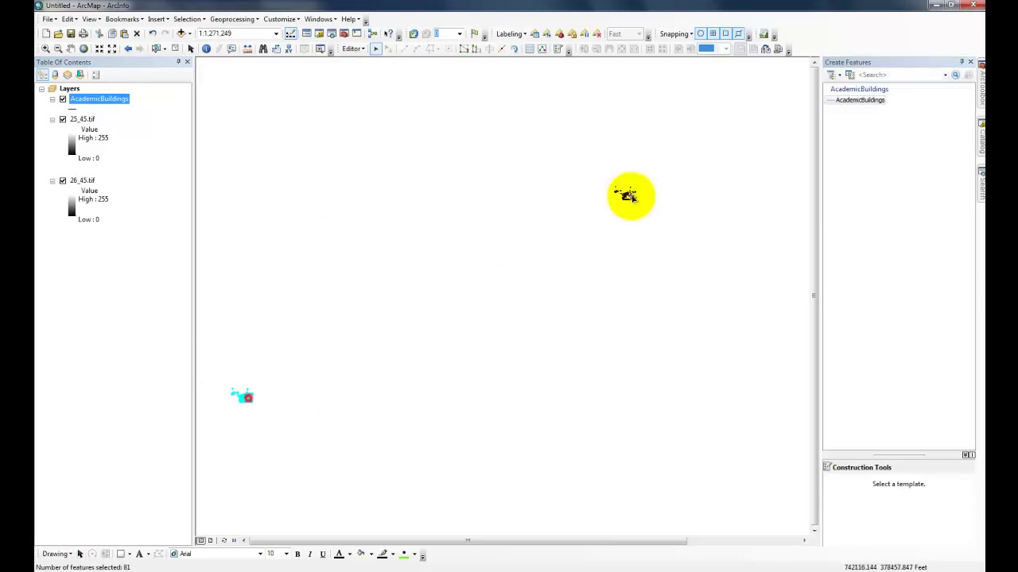
{"action": "left_click_drag", "start_coordinate": [766, 125], "coordinate": [766, 126]}
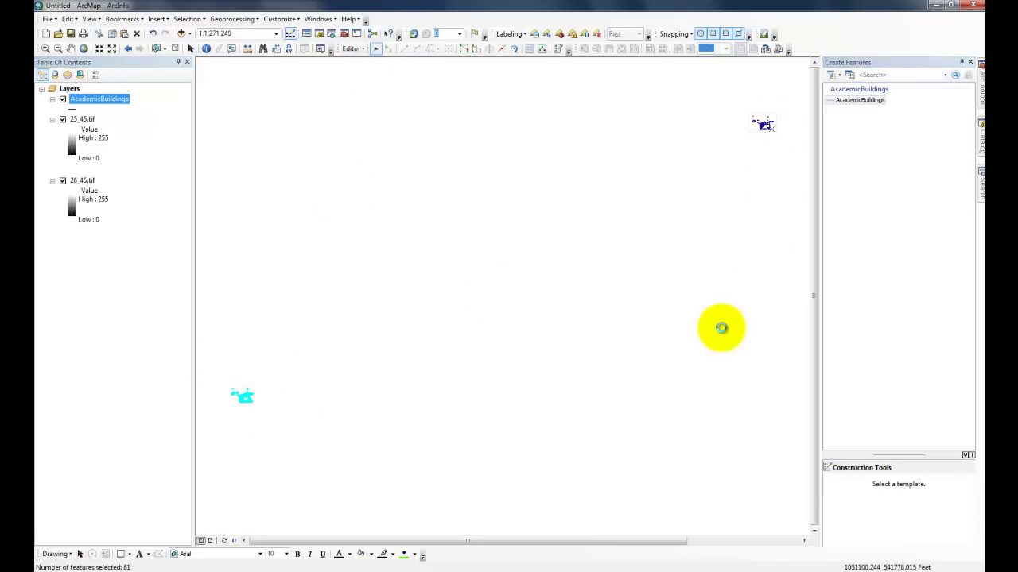
{"action": "left_click", "coordinate": [962, 62]}
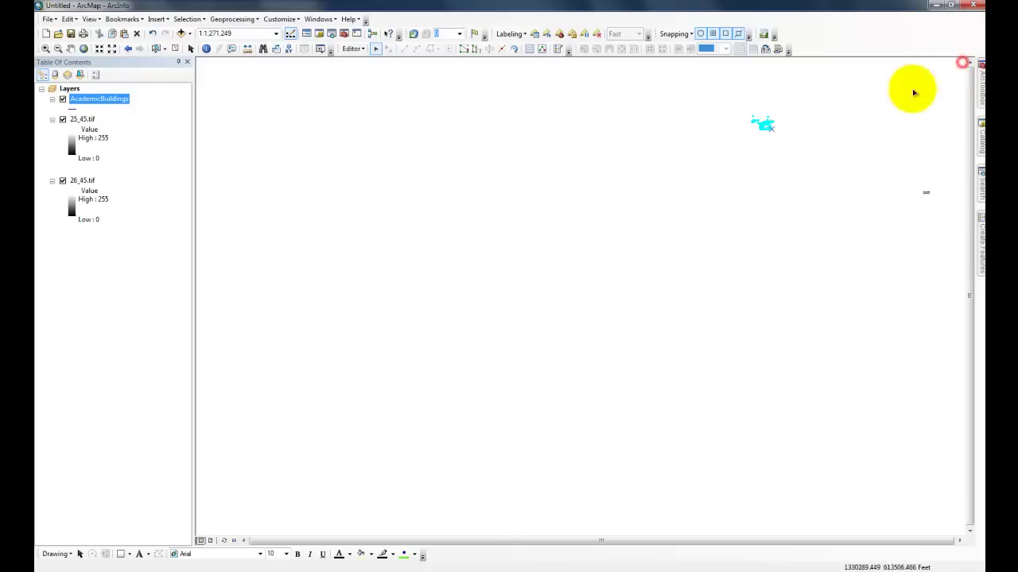
{"action": "left_click", "coordinate": [763, 127]}
{"action": "left_click_drag", "start_coordinate": [935, 201], "coordinate": [936, 232]}
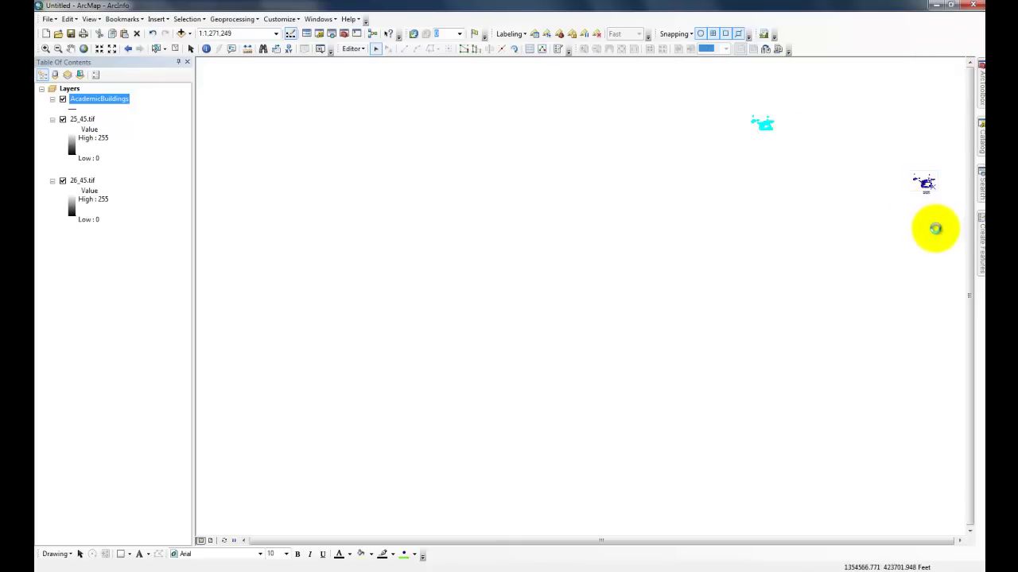
- Zoom in to frame the moved building outlines together with the aerial image
{"action": "left_click", "coordinate": [45, 48]}
{"action": "left_click_drag", "start_coordinate": [903, 166], "coordinate": [945, 200]}
{"action": "left_click_drag", "start_coordinate": [393, 146], "coordinate": [767, 459]}
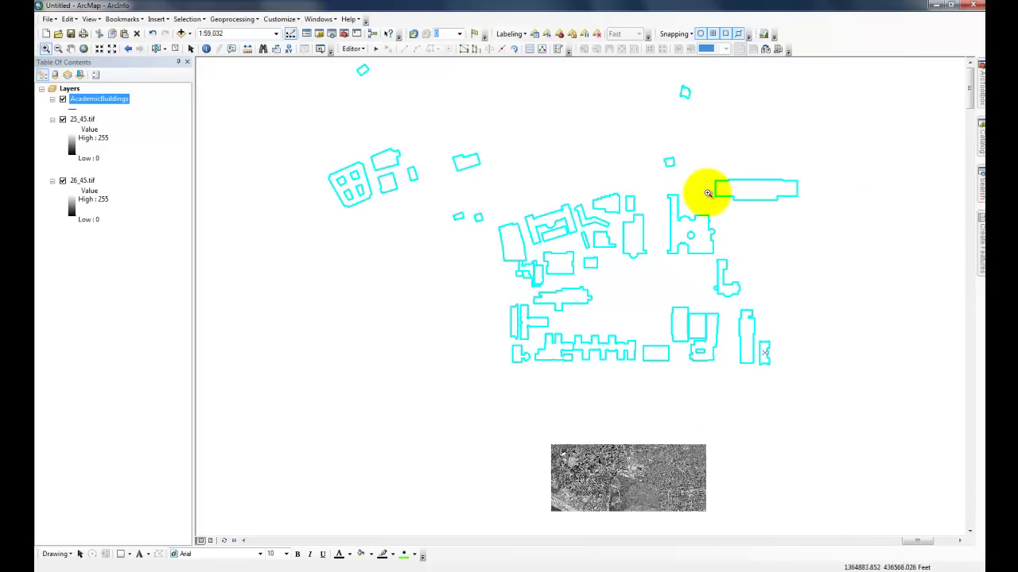
- Zoom to the long rectangular building outline and save the view as Bookmark 1
{"action": "left_click_drag", "start_coordinate": [710, 173], "coordinate": [815, 214]}
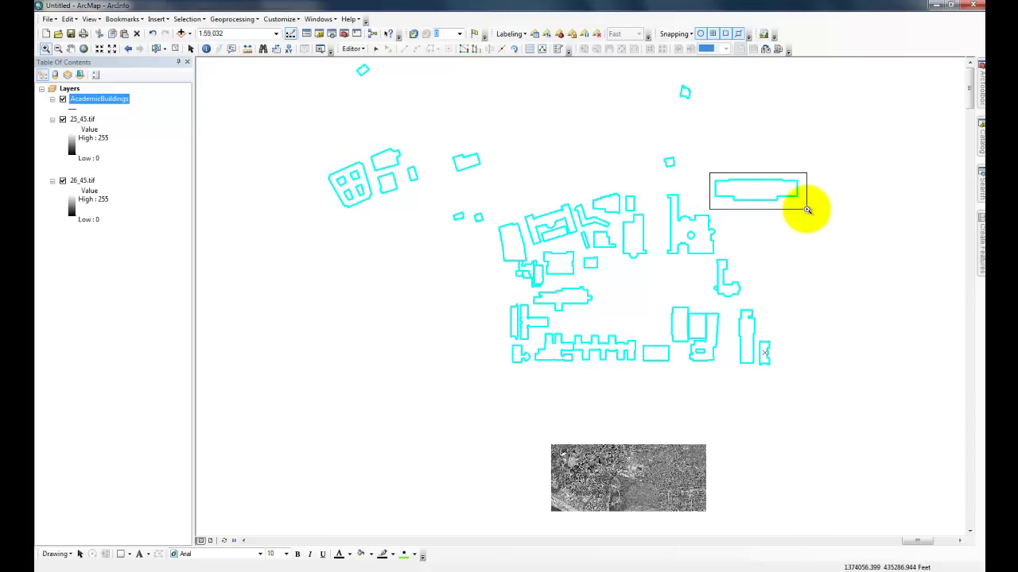
{"action": "left_click_drag", "start_coordinate": [806, 209], "coordinate": [806, 209]}
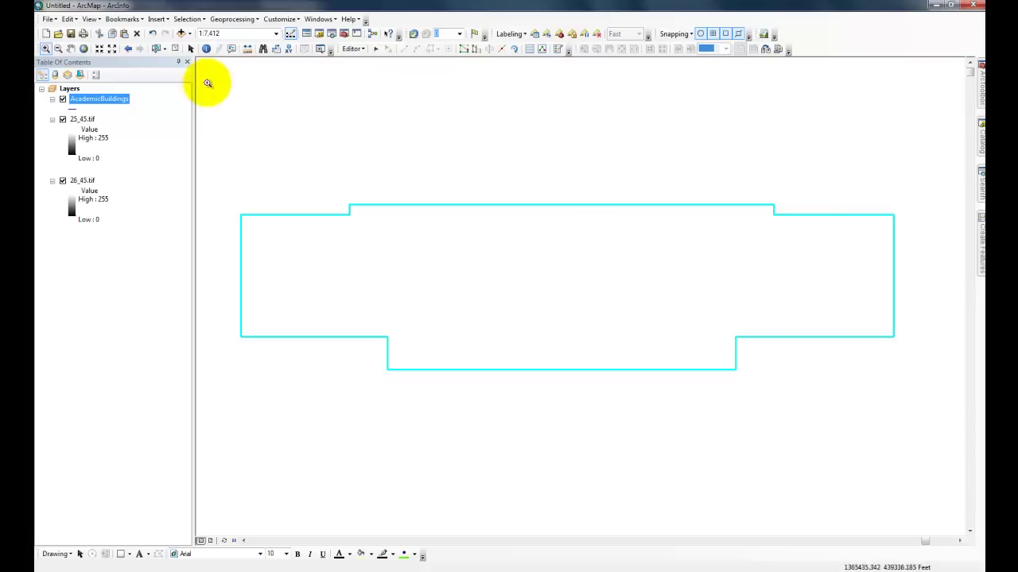
{"action": "left_click", "coordinate": [126, 18]}
{"action": "left_click", "coordinate": [135, 33]}
{"action": "left_click", "coordinate": [541, 301]}
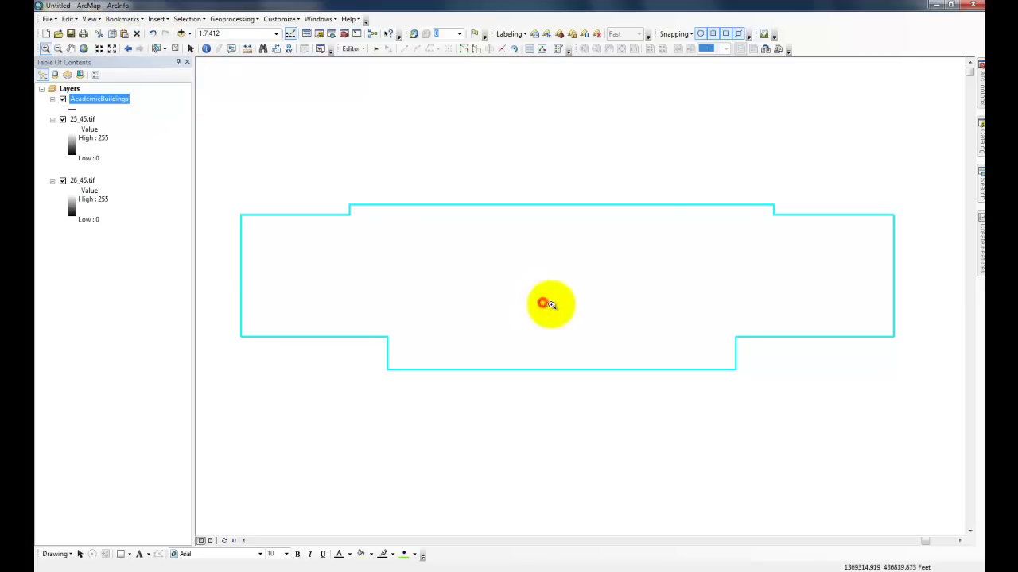
- Zoom to the 26_45.tif extent, then to the stadium parking structure, and save it as Bookmark 2
{"action": "right_click", "coordinate": [89, 181]}
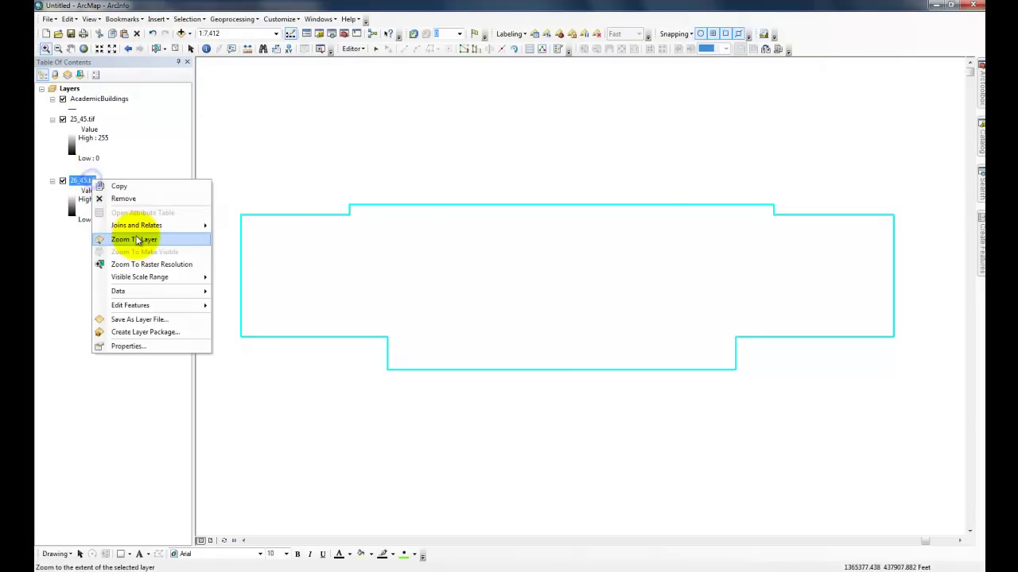
{"action": "left_click", "coordinate": [137, 243]}
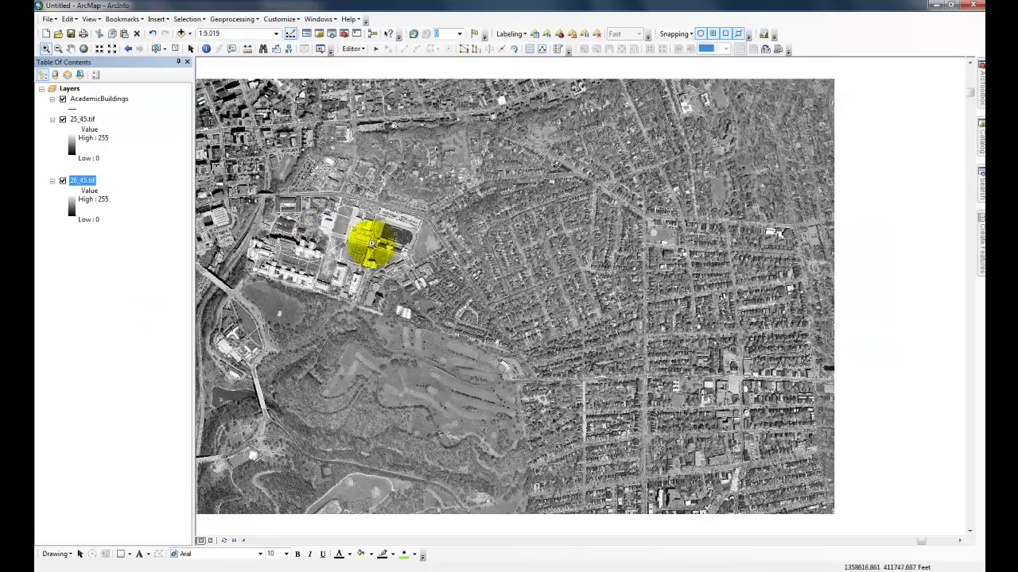
{"action": "left_click_drag", "start_coordinate": [374, 201], "coordinate": [431, 236]}
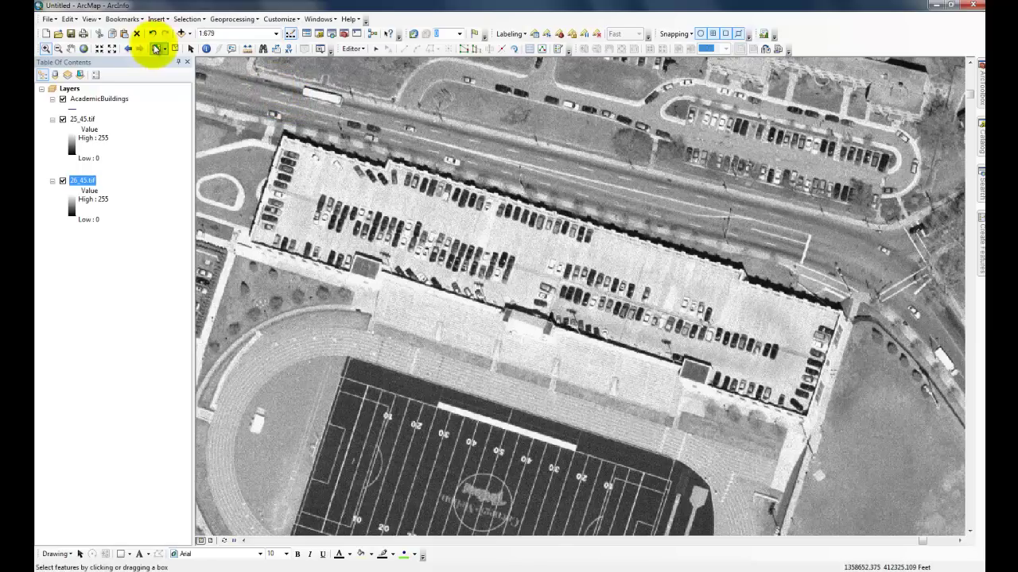
{"action": "left_click", "coordinate": [123, 18]}
{"action": "left_click", "coordinate": [128, 32]}
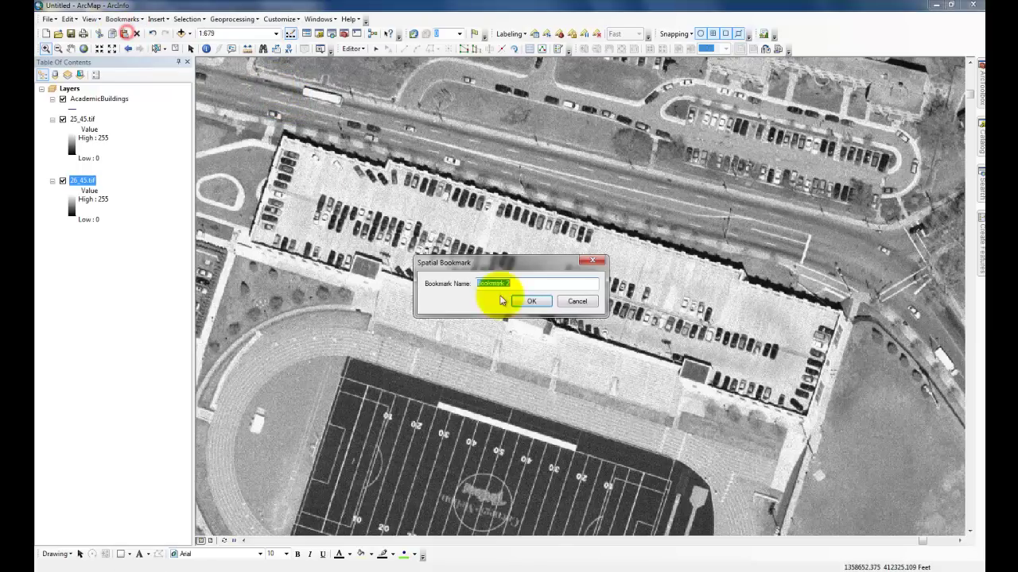
{"action": "left_click", "coordinate": [574, 296]}
- Jump back to Bookmark 1 at the building outline extent
{"action": "left_click", "coordinate": [125, 20]}
{"action": "left_click", "coordinate": [137, 62]}
{"action": "left_click", "coordinate": [355, 49]}
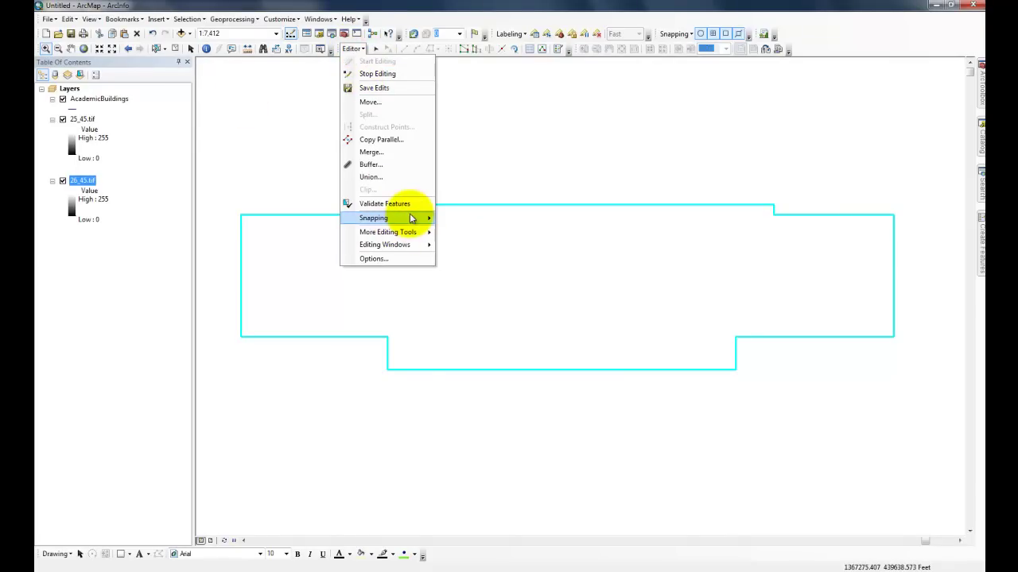
- Open Spatial Adjustment and start a displacement link at the outline's upper-left corner
{"action": "mouse_move", "coordinate": [408, 248]}
{"action": "mouse_move", "coordinate": [422, 232]}
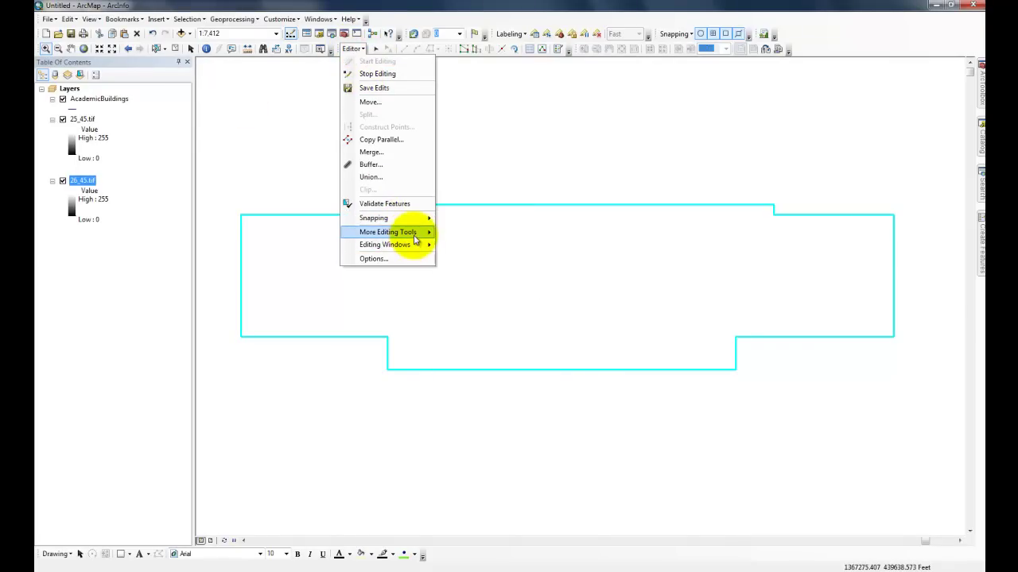
{"action": "left_click", "coordinate": [483, 309]}
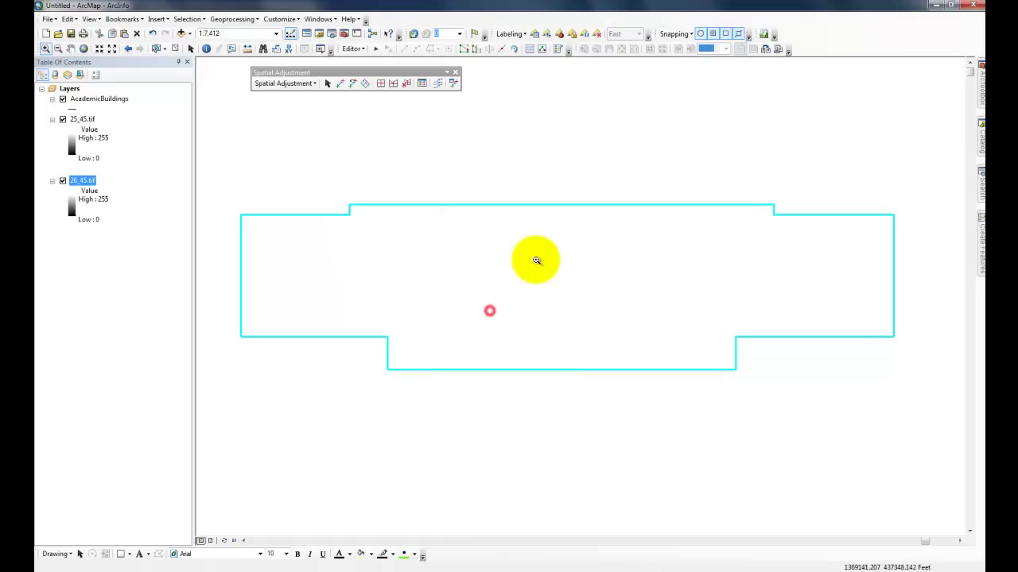
{"action": "left_click", "coordinate": [341, 84]}
{"action": "left_click", "coordinate": [241, 215]}
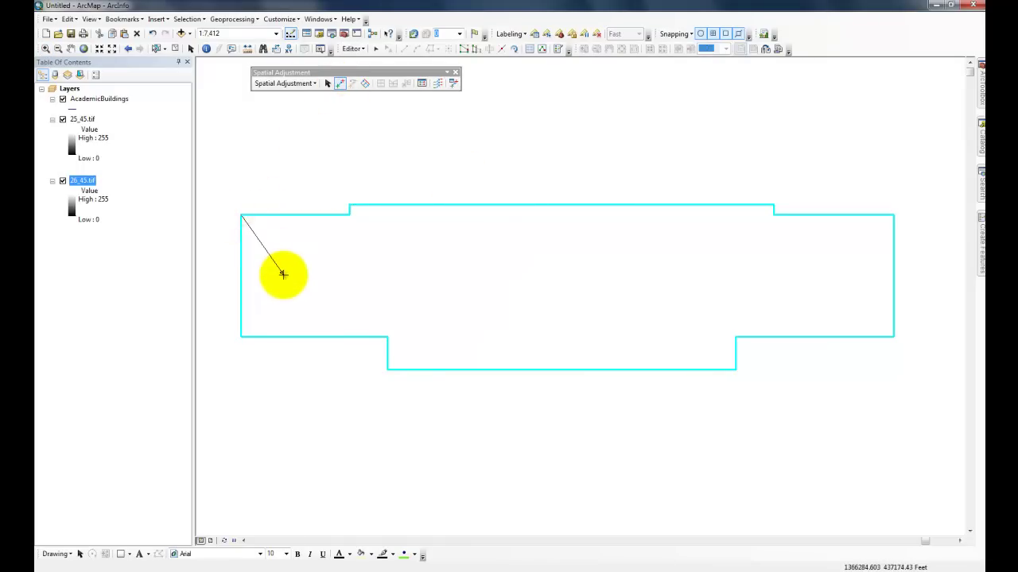
{"action": "left_click", "coordinate": [123, 19]}
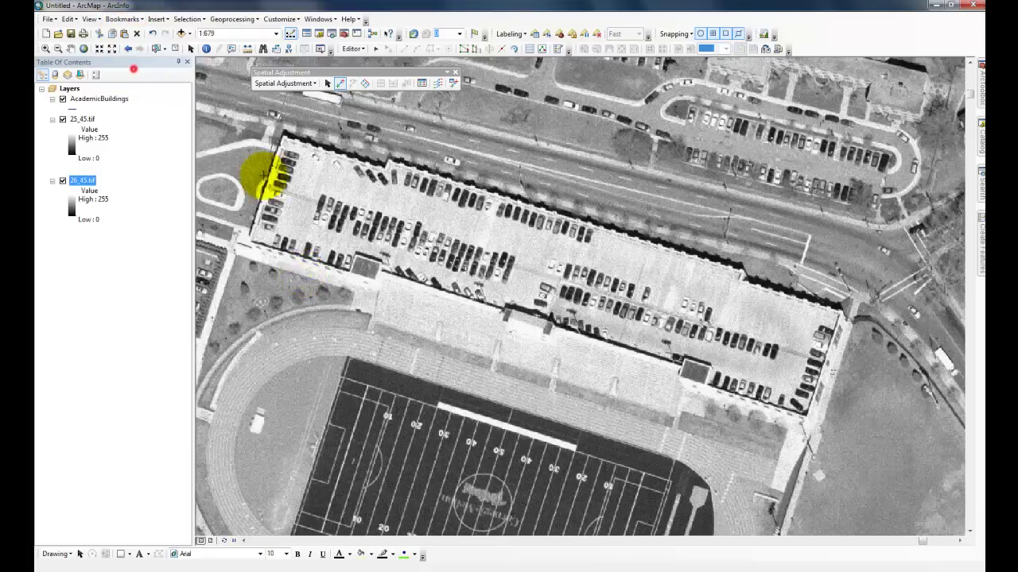
{"action": "left_click", "coordinate": [139, 71]}
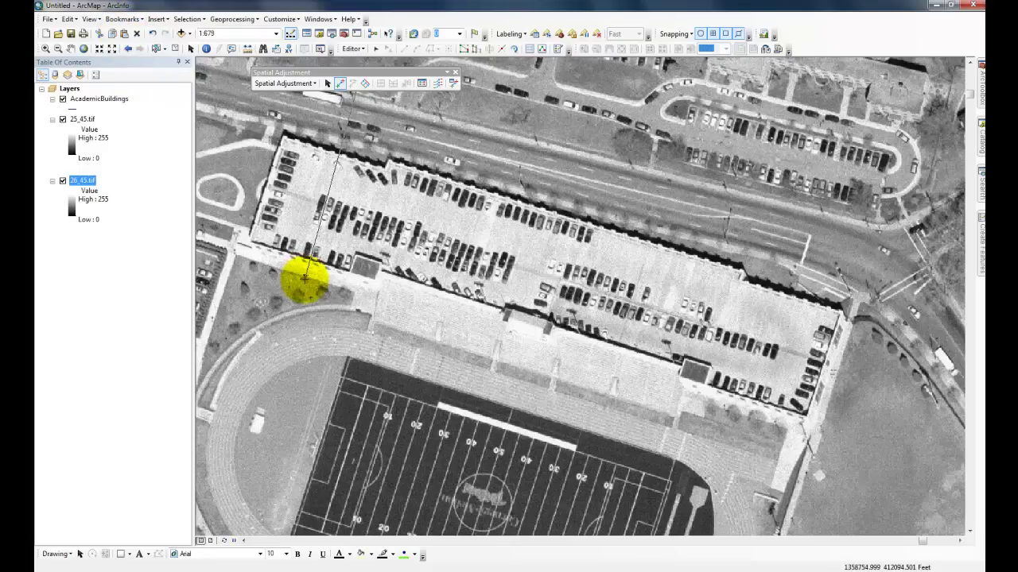
{"action": "left_click", "coordinate": [128, 49]}
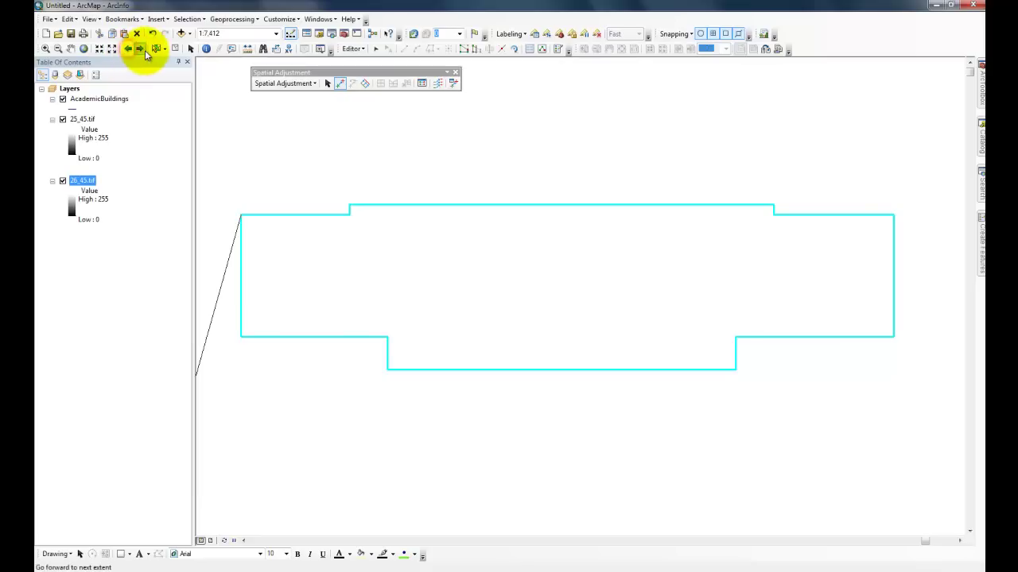
{"action": "left_click", "coordinate": [140, 48]}
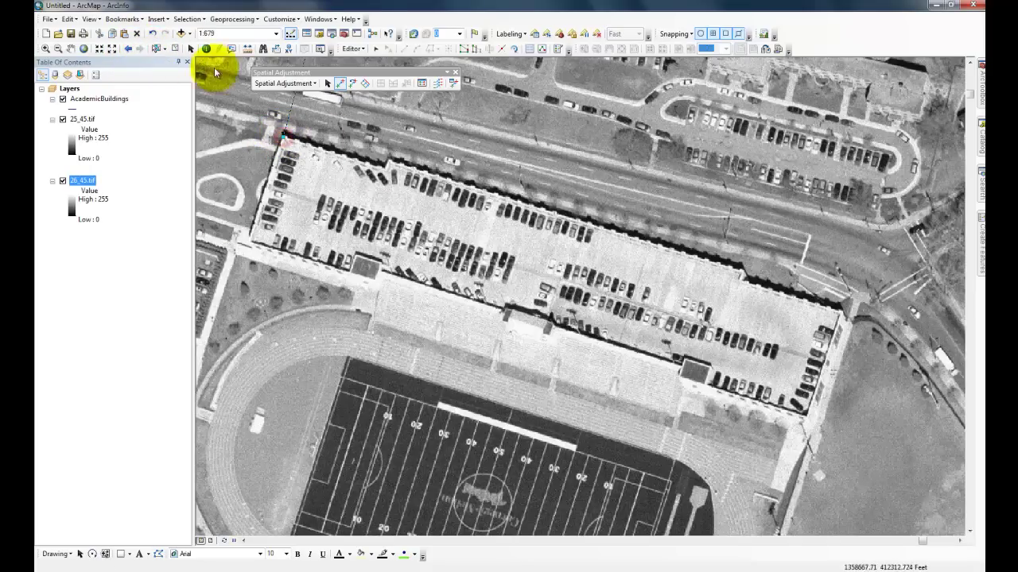
{"action": "left_click", "coordinate": [128, 49]}
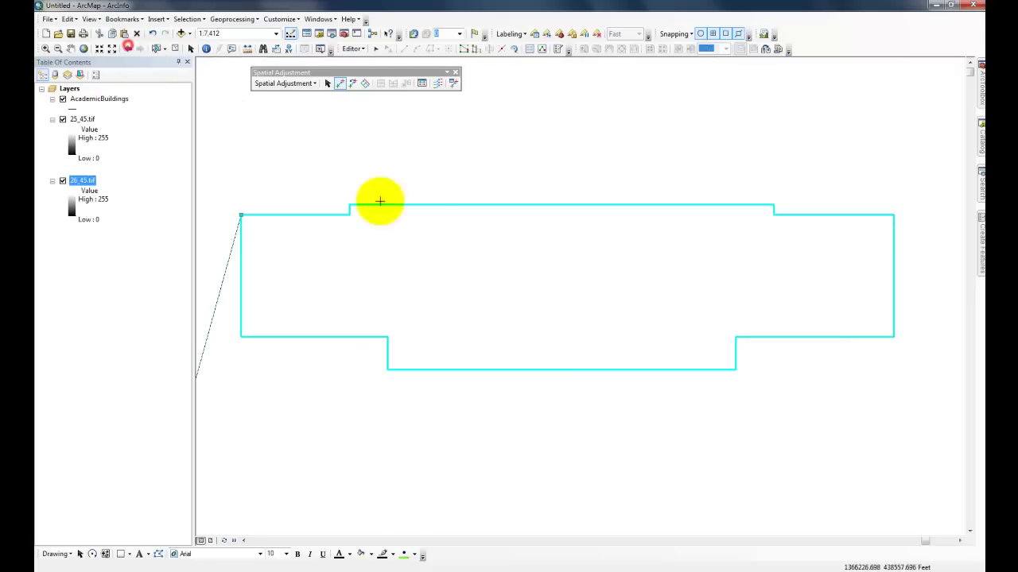
- Link the outline's upper-right, lower-left and lower-right corners to the garage's NE, SW and SE corners
{"action": "left_click", "coordinate": [897, 216]}
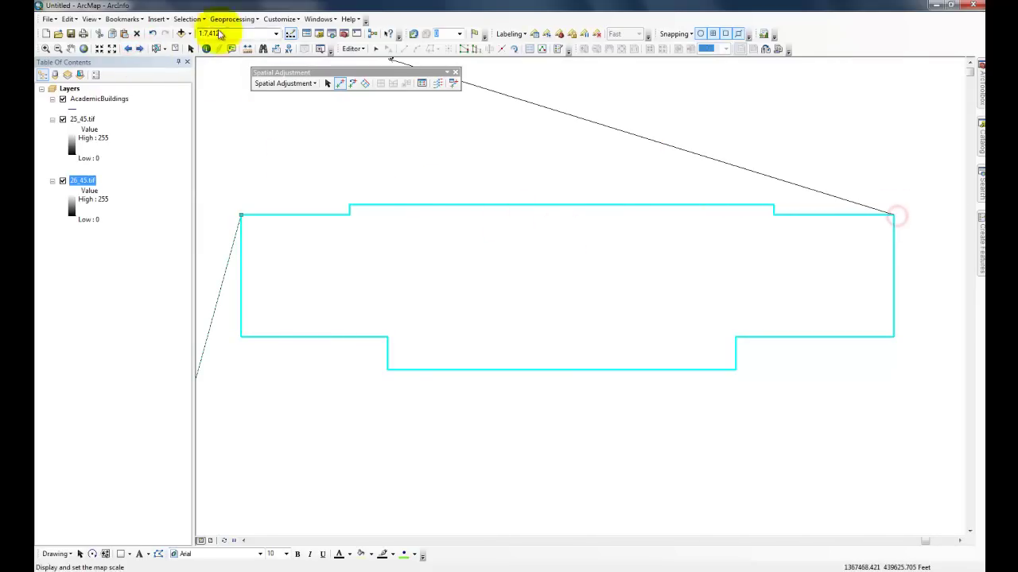
{"action": "left_click", "coordinate": [139, 49]}
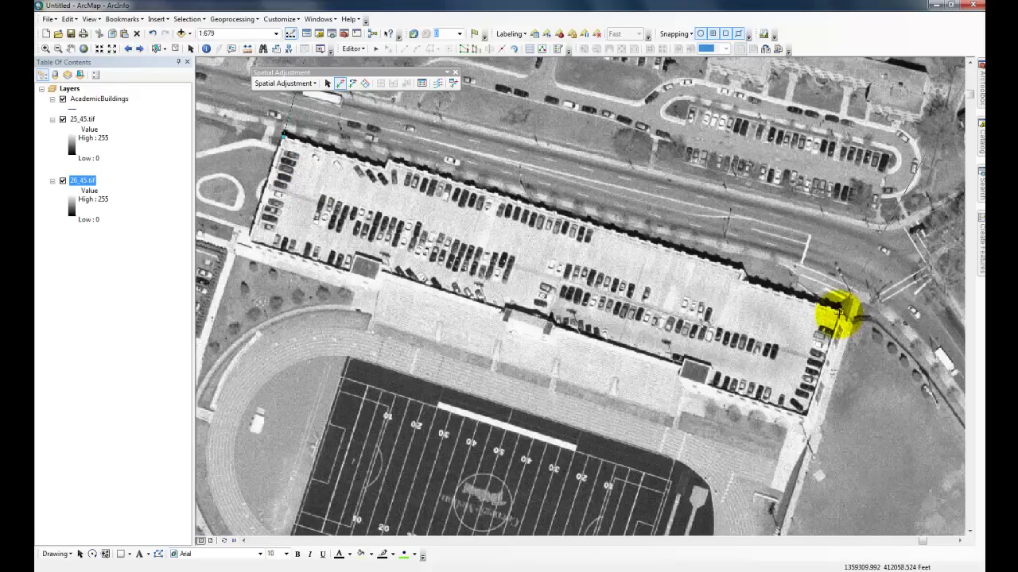
{"action": "left_click", "coordinate": [841, 312]}
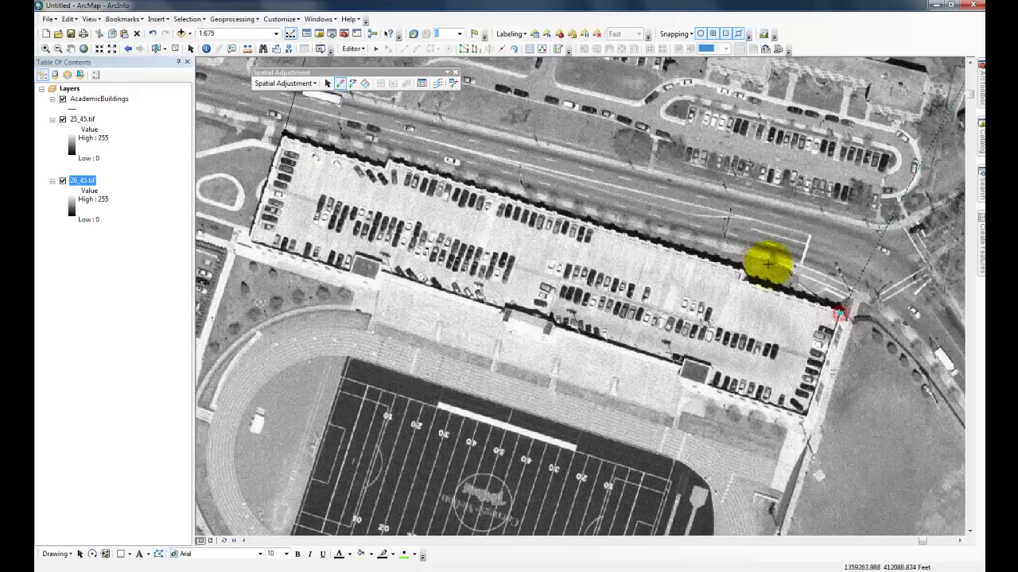
{"action": "left_click", "coordinate": [125, 52]}
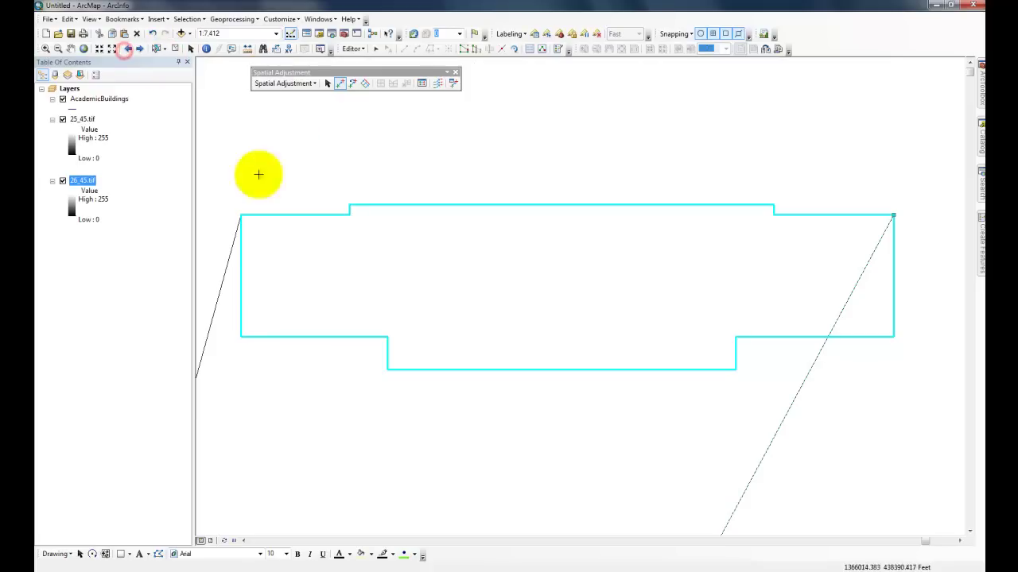
{"action": "left_click", "coordinate": [241, 336]}
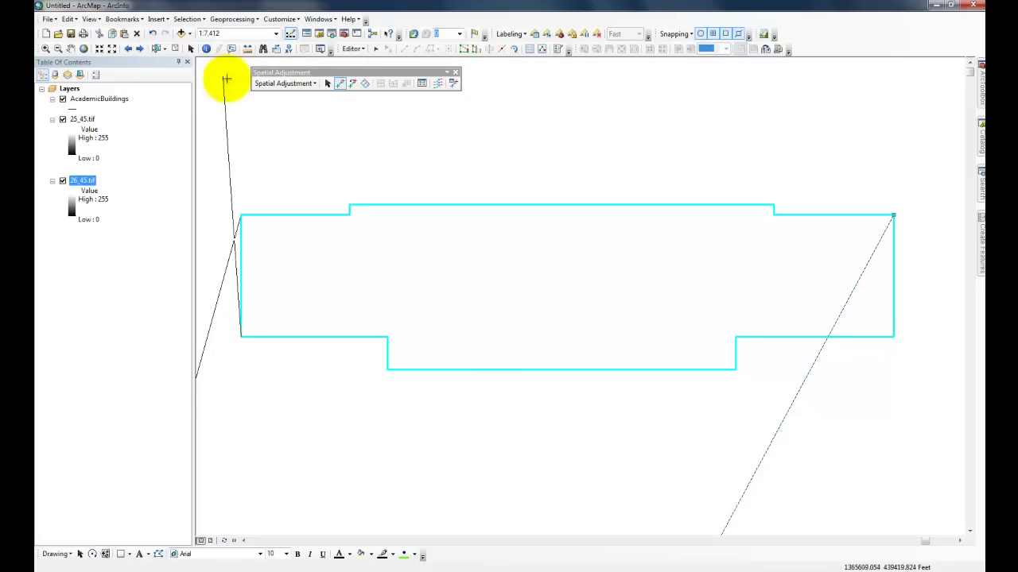
{"action": "left_click", "coordinate": [139, 48]}
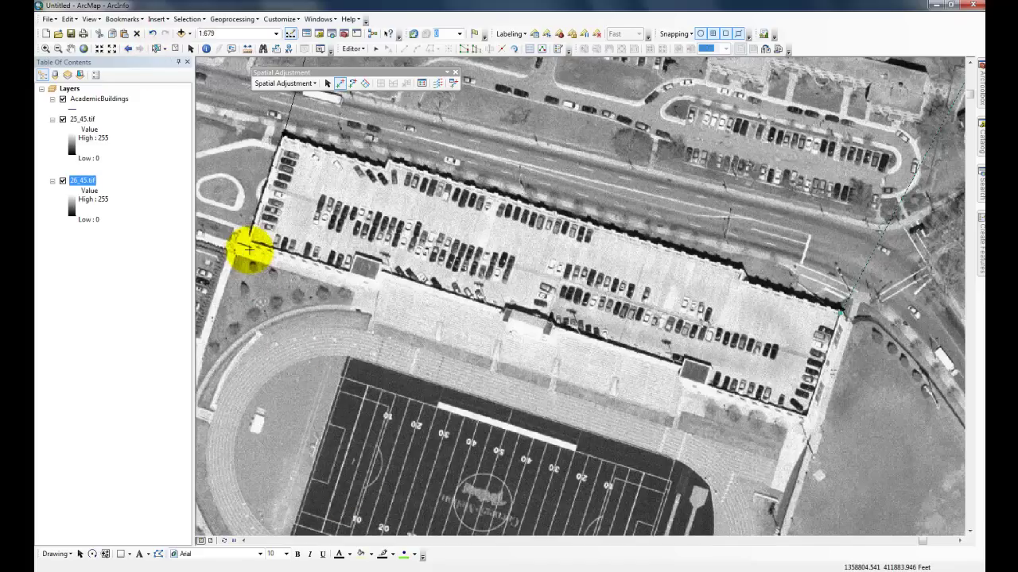
{"action": "left_click", "coordinate": [249, 242]}
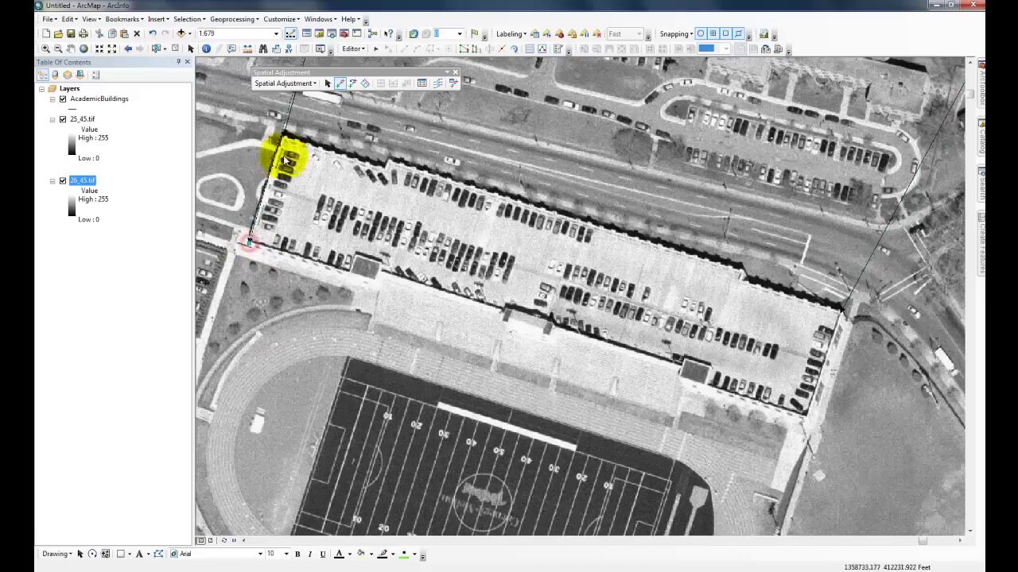
{"action": "left_click", "coordinate": [129, 49]}
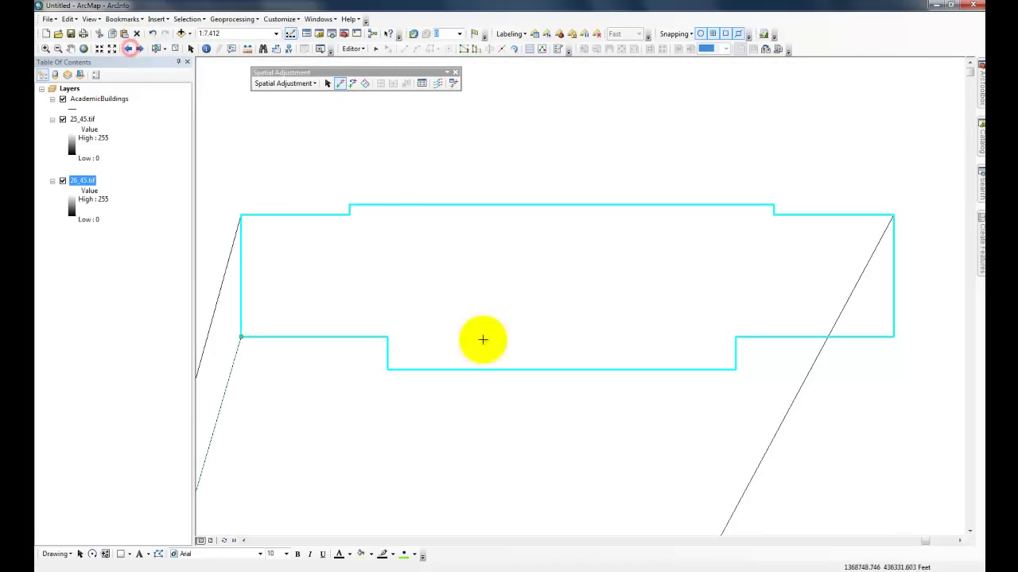
{"action": "left_click", "coordinate": [887, 345]}
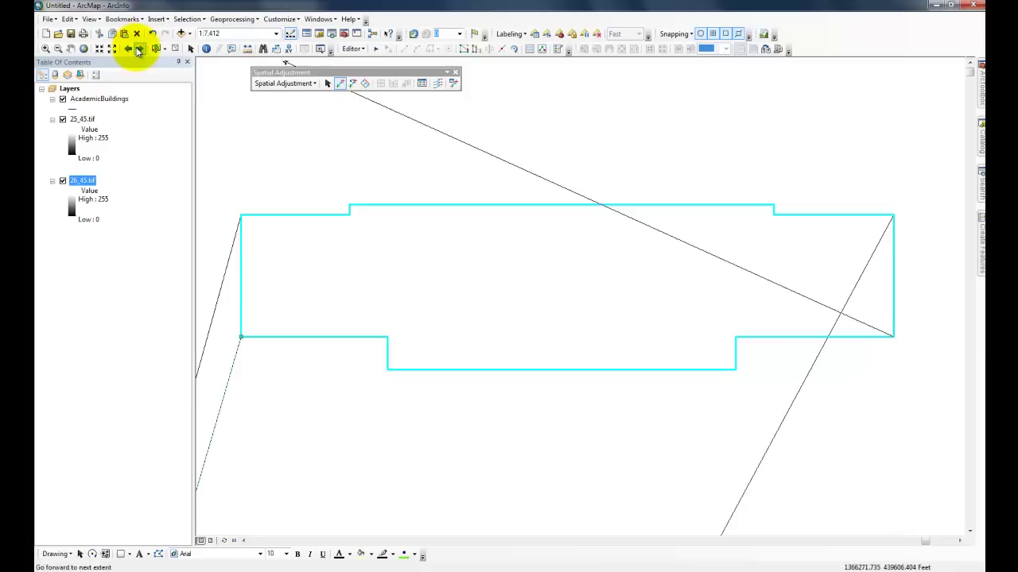
{"action": "left_click", "coordinate": [140, 49]}
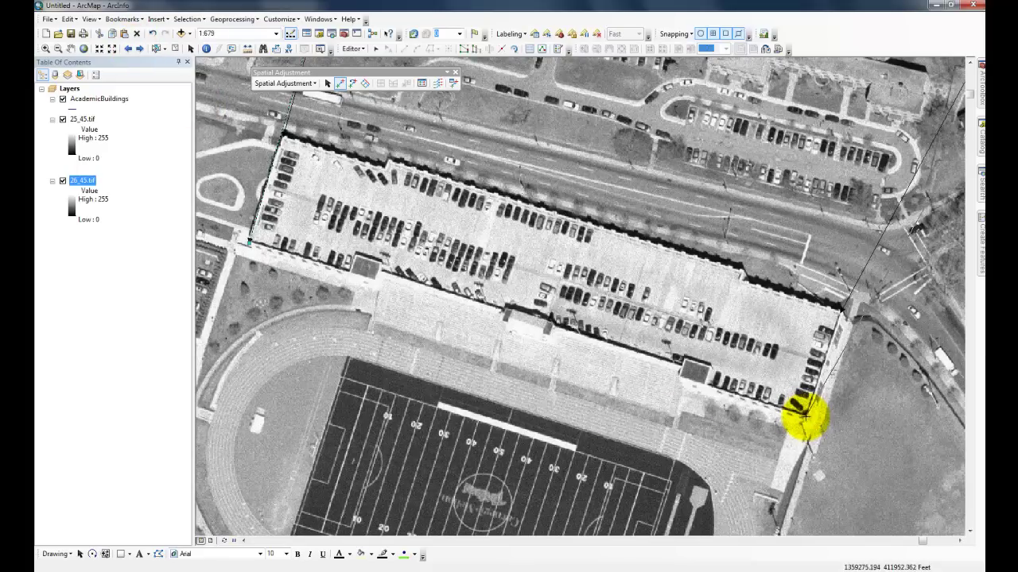
{"action": "left_click", "coordinate": [804, 414]}
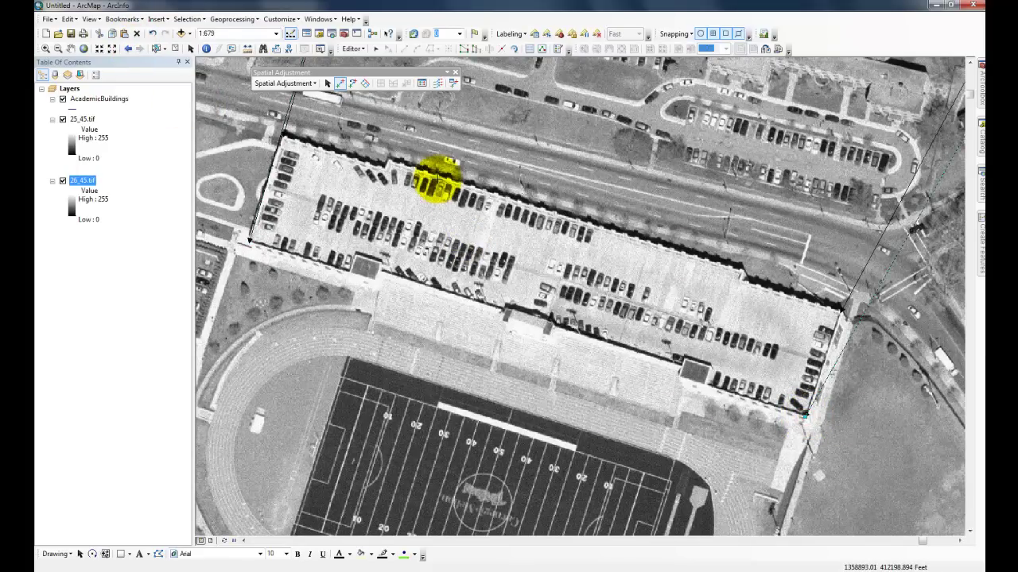
- Run the spatial adjustment to fit the outlines onto the campus image and check the other buildings
{"action": "left_click", "coordinate": [311, 83]}
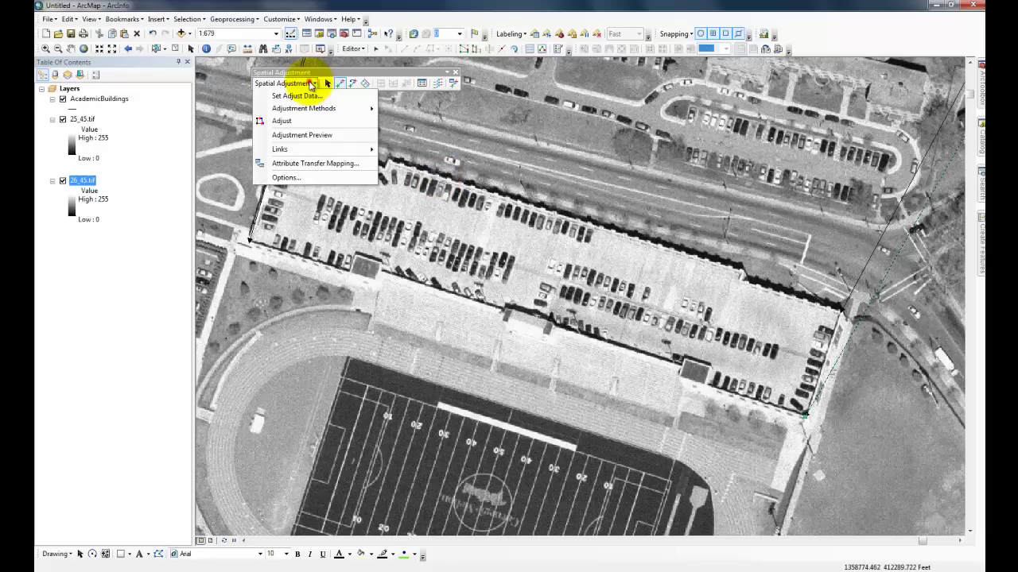
{"action": "left_click", "coordinate": [299, 120]}
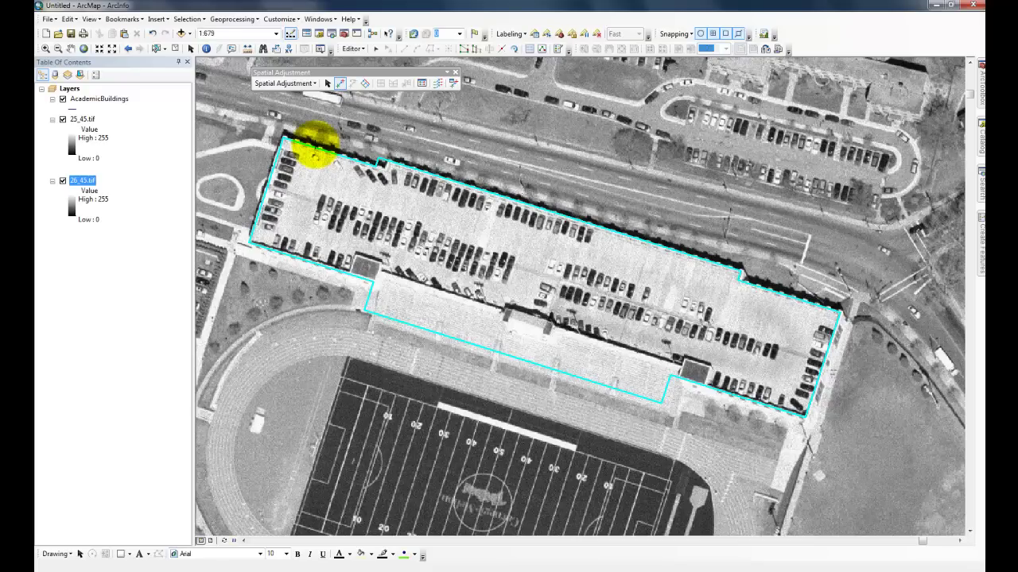
{"action": "scroll", "coordinate": [436, 311], "scroll_direction": "up", "scroll_amount": 2}
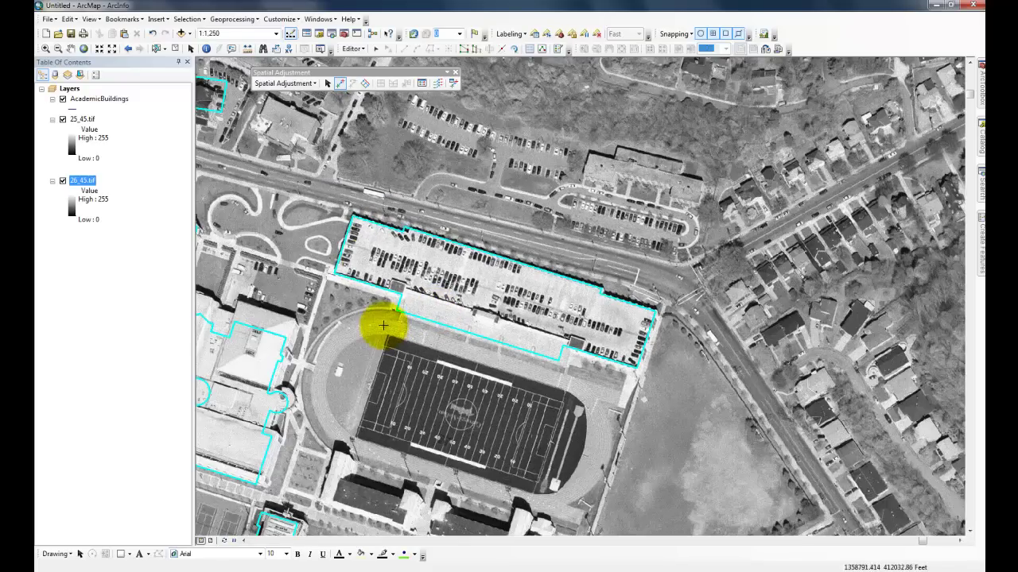
{"action": "left_click_drag", "start_coordinate": [352, 260], "coordinate": [681, 170]}
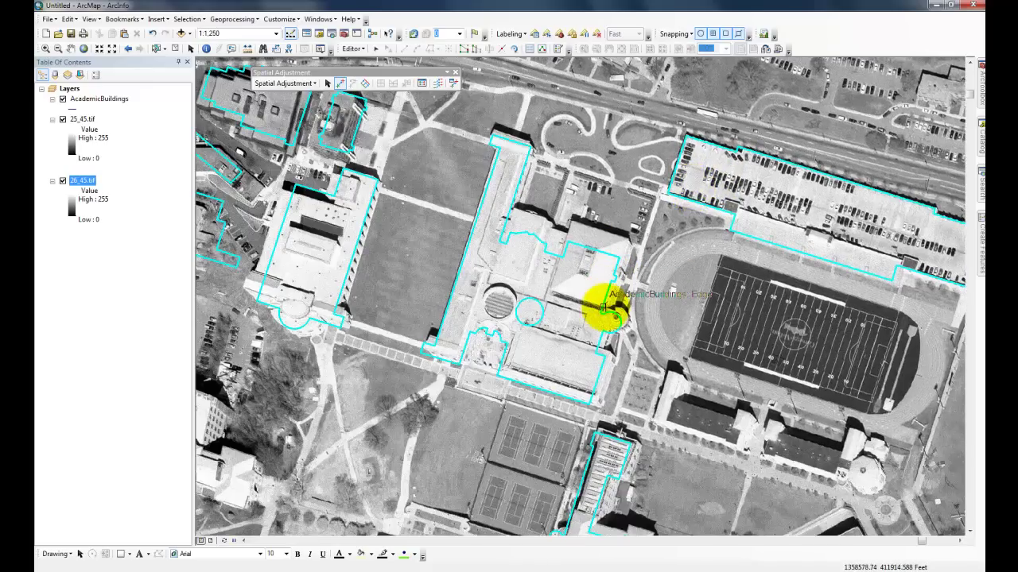
- Save the adjusted outlines, stop editing, and zoom out to 1:2,500
{"action": "left_click", "coordinate": [352, 49]}
{"action": "left_click", "coordinate": [384, 90]}
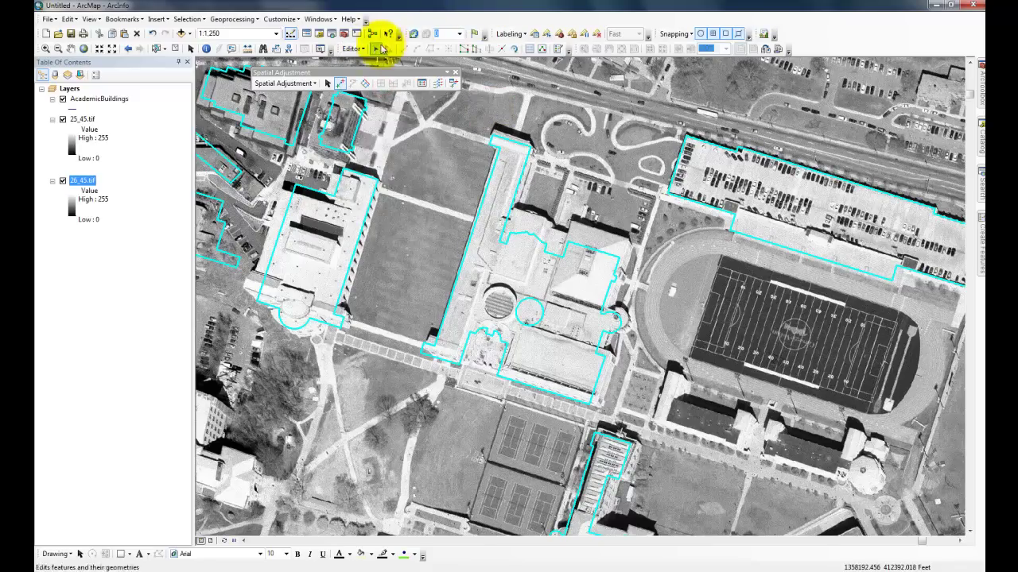
{"action": "left_click", "coordinate": [354, 49]}
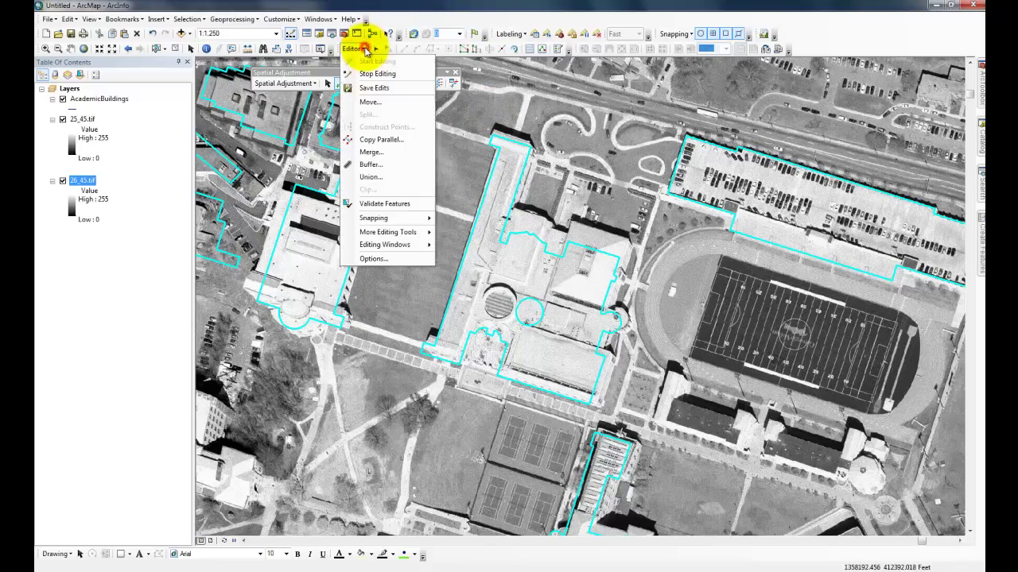
{"action": "left_click", "coordinate": [379, 89]}
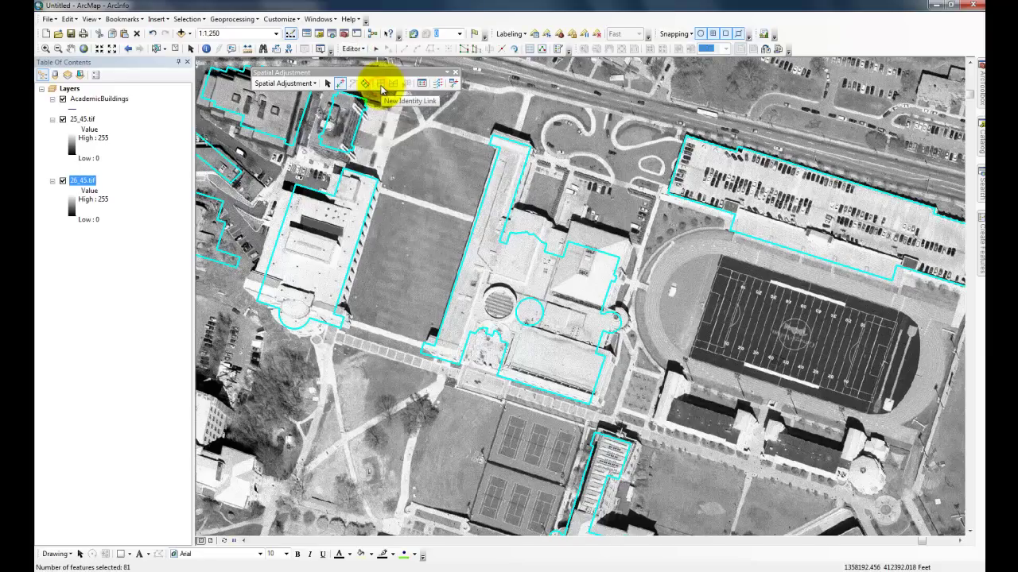
{"action": "left_click", "coordinate": [354, 49]}
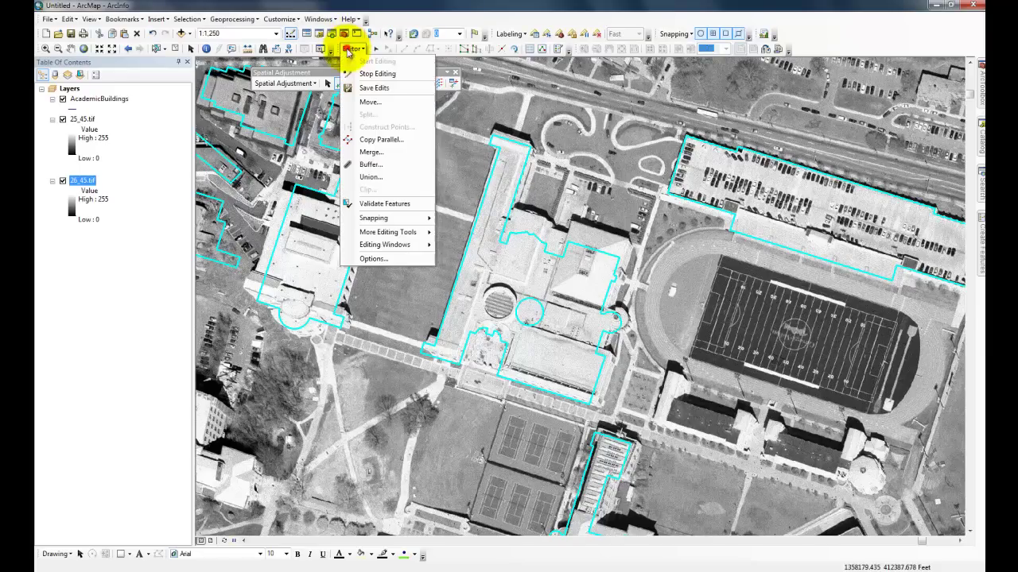
{"action": "left_click", "coordinate": [360, 74]}
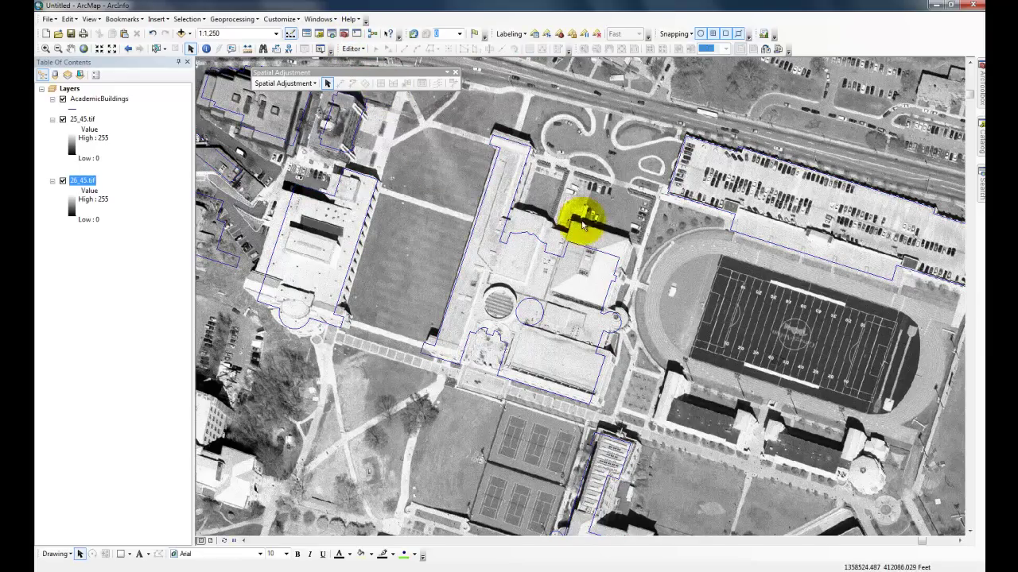
{"action": "scroll", "coordinate": [434, 217], "scroll_direction": "up", "scroll_amount": 2}
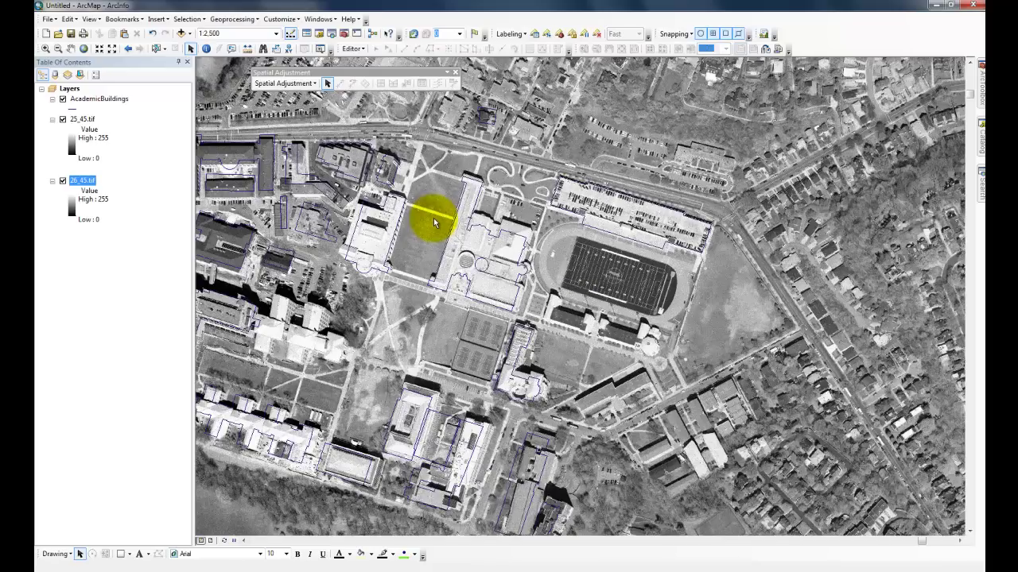
- Give the AcademicBuildings outline symbol a yellow colour at width 2, then zoom out
{"action": "left_click", "coordinate": [78, 109]}
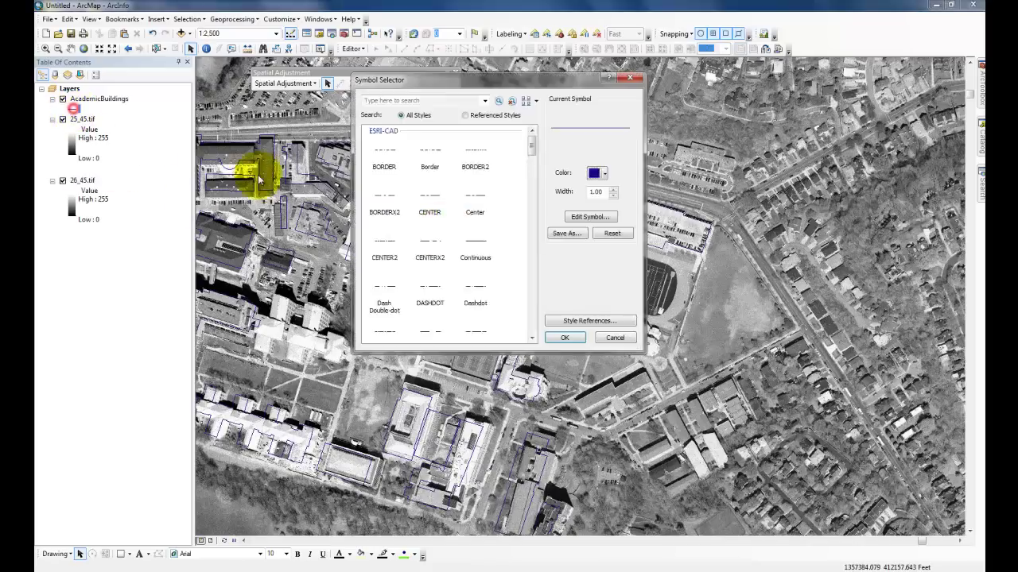
{"action": "left_click", "coordinate": [603, 173]}
{"action": "left_click", "coordinate": [629, 227]}
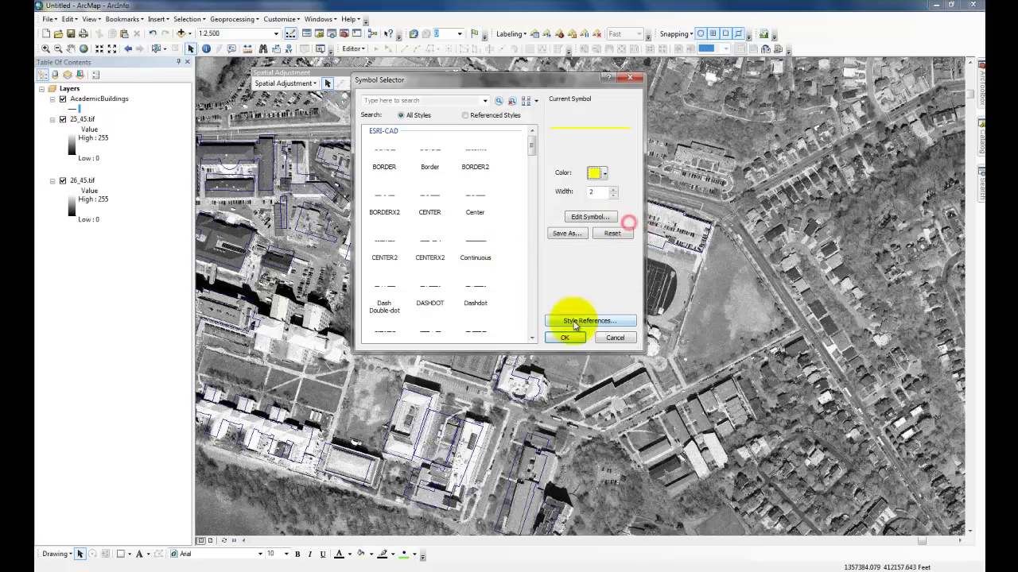
{"action": "left_click", "coordinate": [566, 336]}
{"action": "scroll", "coordinate": [667, 300], "scroll_direction": "down", "scroll_amount": 3}
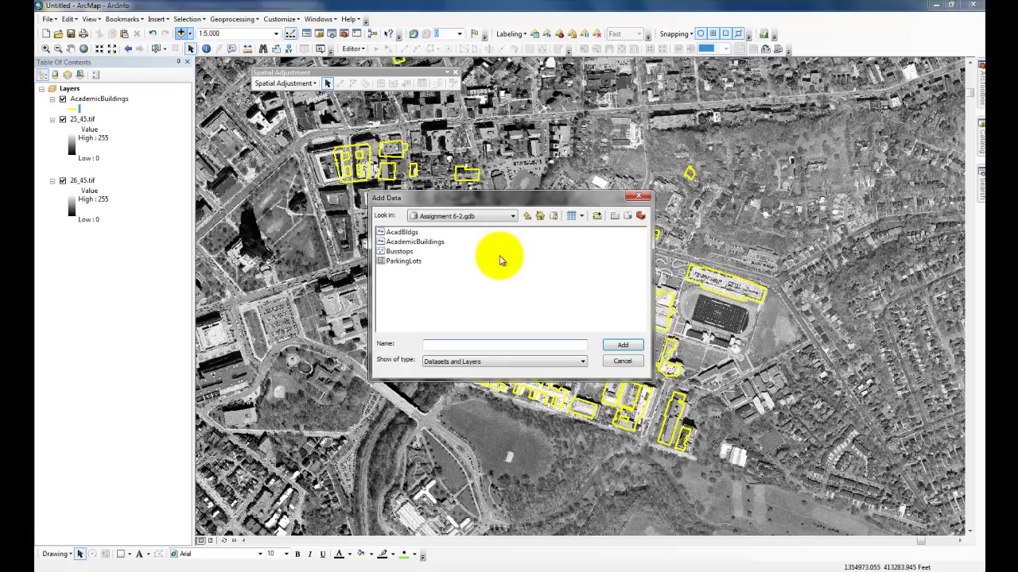
- Add the Busstops and ParkingLots layers from Assignment 6-2.gdb to the map
{"action": "left_click", "coordinate": [407, 262], "text": "ctrl"}
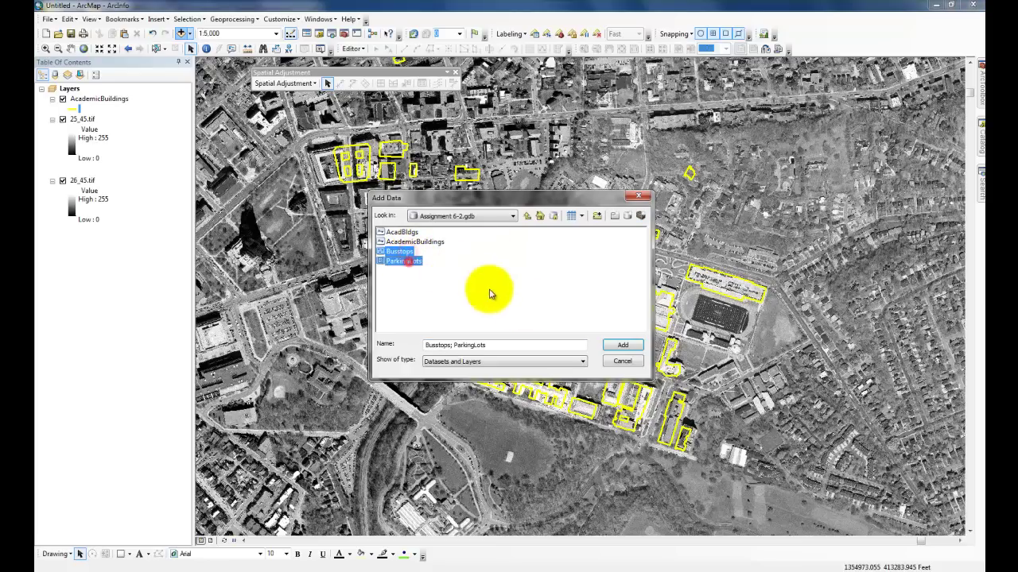
{"action": "left_click", "coordinate": [618, 345]}
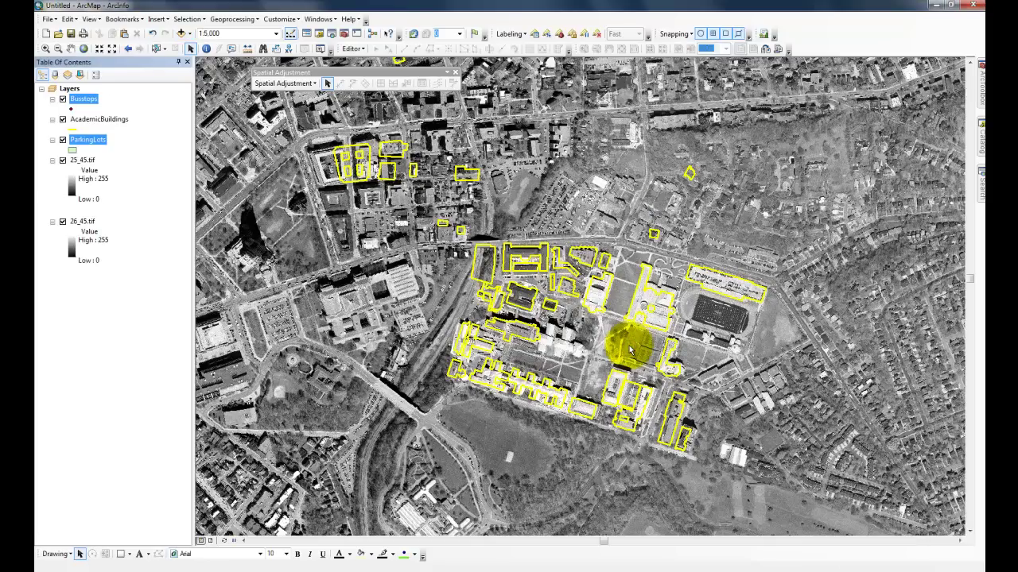
{"action": "left_click", "coordinate": [69, 89]}
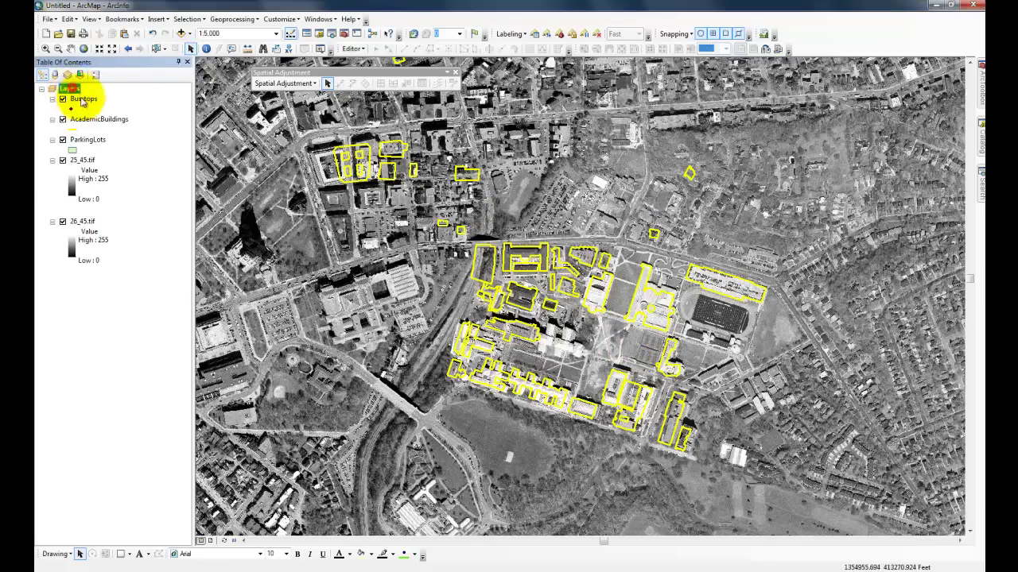
- Symbolize Busstops with the Bus icon found by searching 'bus'
{"action": "left_click", "coordinate": [72, 110]}
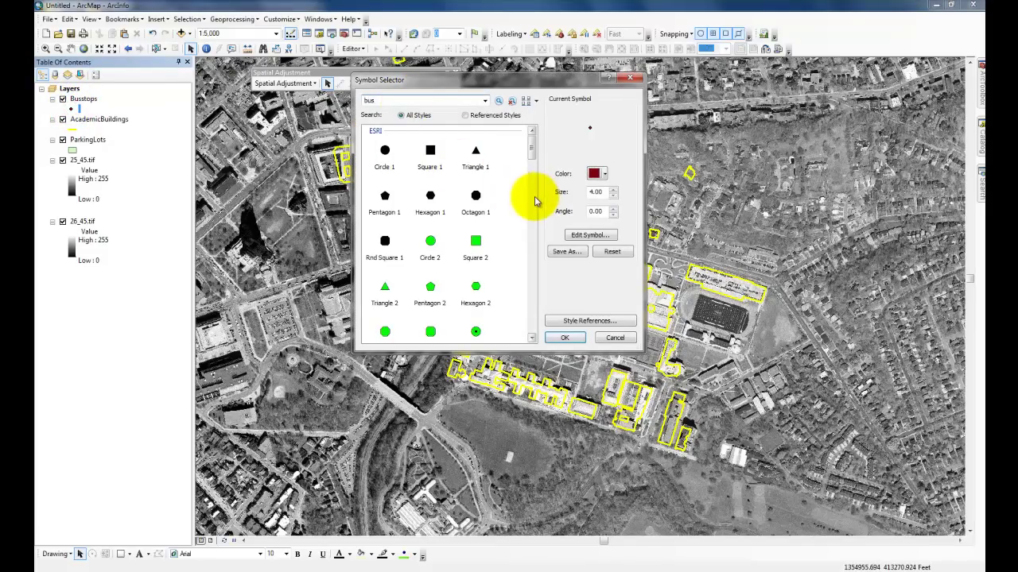
{"action": "left_click", "coordinate": [498, 101]}
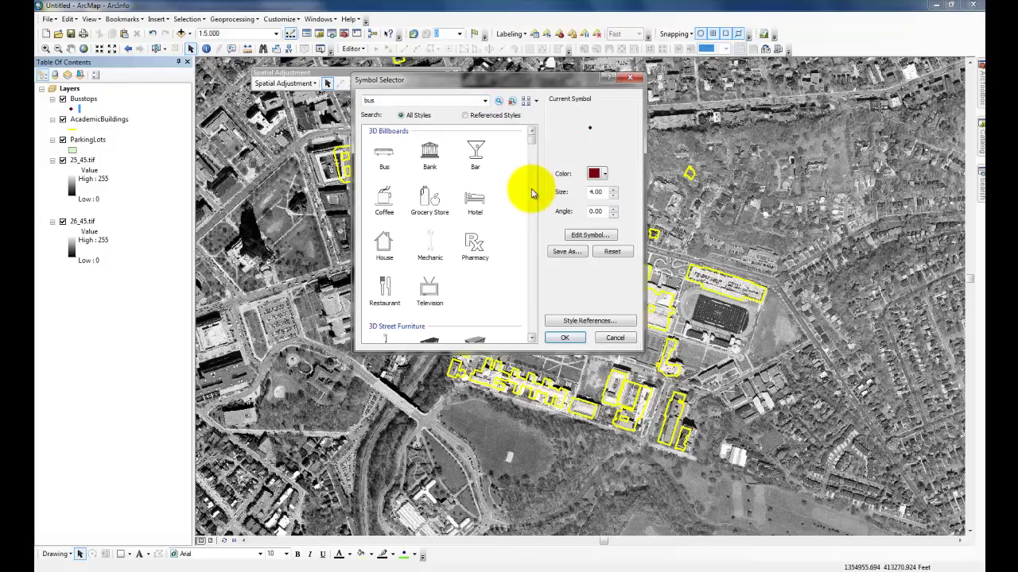
{"action": "scroll", "coordinate": [532, 193], "scroll_direction": "down", "scroll_amount": 5}
{"action": "left_click", "coordinate": [385, 324]}
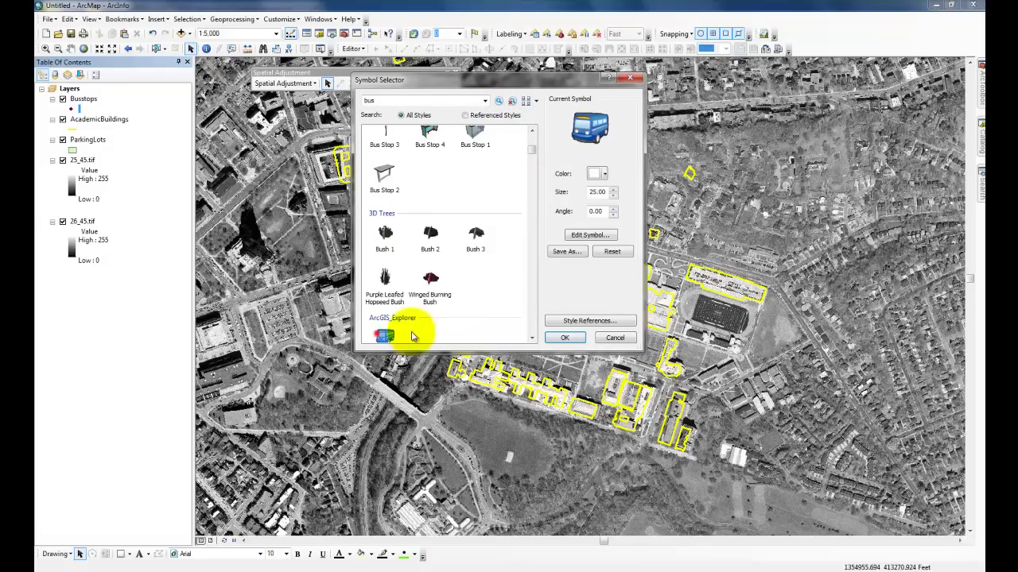
{"action": "left_click", "coordinate": [562, 338]}
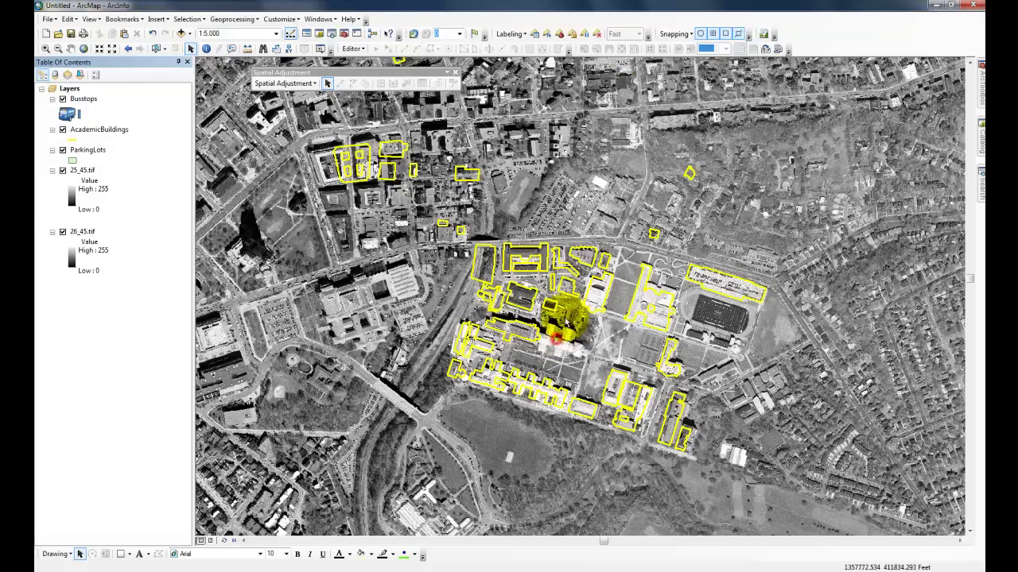
- Give ParkingLots a Beige-style fill coloured yellow
{"action": "left_click", "coordinate": [74, 160]}
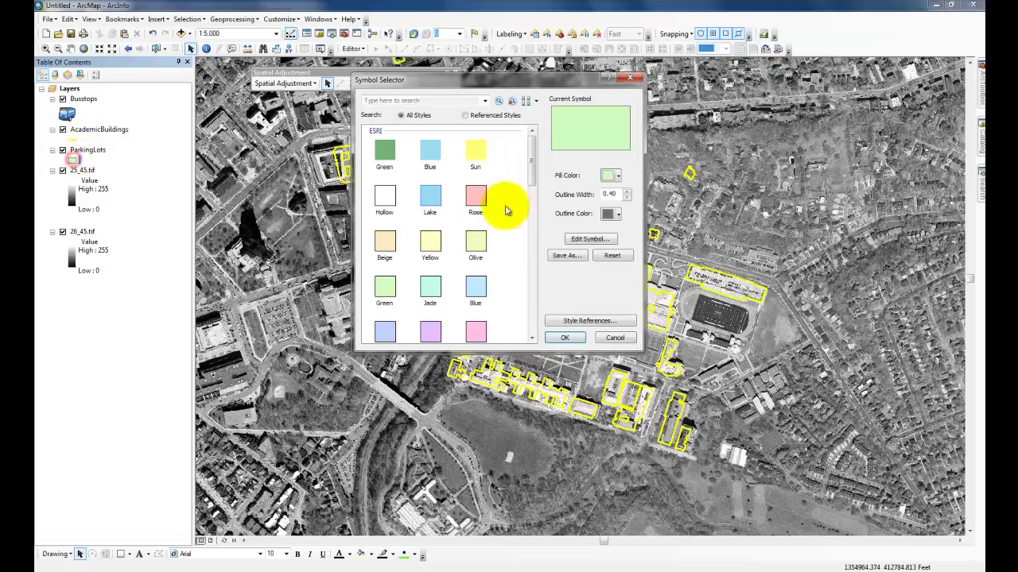
{"action": "left_click", "coordinate": [389, 243]}
{"action": "left_click", "coordinate": [617, 176]}
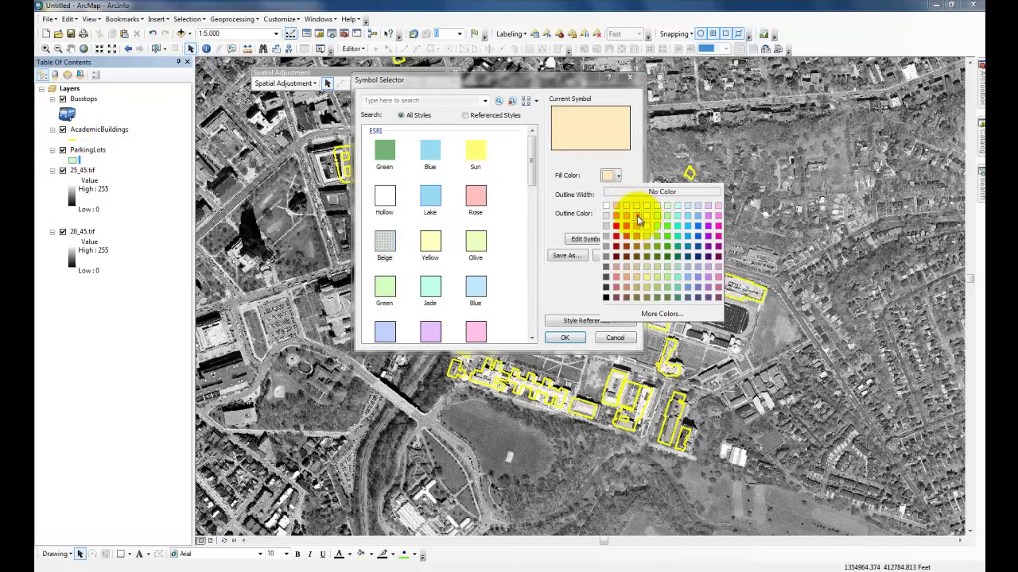
{"action": "left_click", "coordinate": [640, 216]}
{"action": "left_click", "coordinate": [612, 175]}
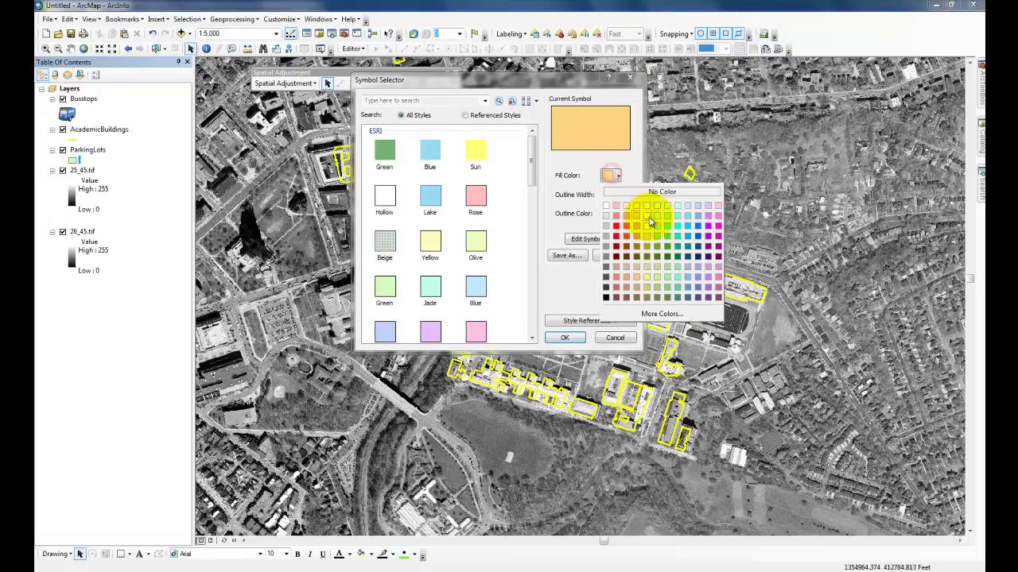
{"action": "left_click", "coordinate": [645, 209]}
{"action": "left_click", "coordinate": [564, 337]}
- Set the ParkingLots layer display transparency to 50%
{"action": "left_click", "coordinate": [89, 150]}
{"action": "right_click", "coordinate": [94, 156]}
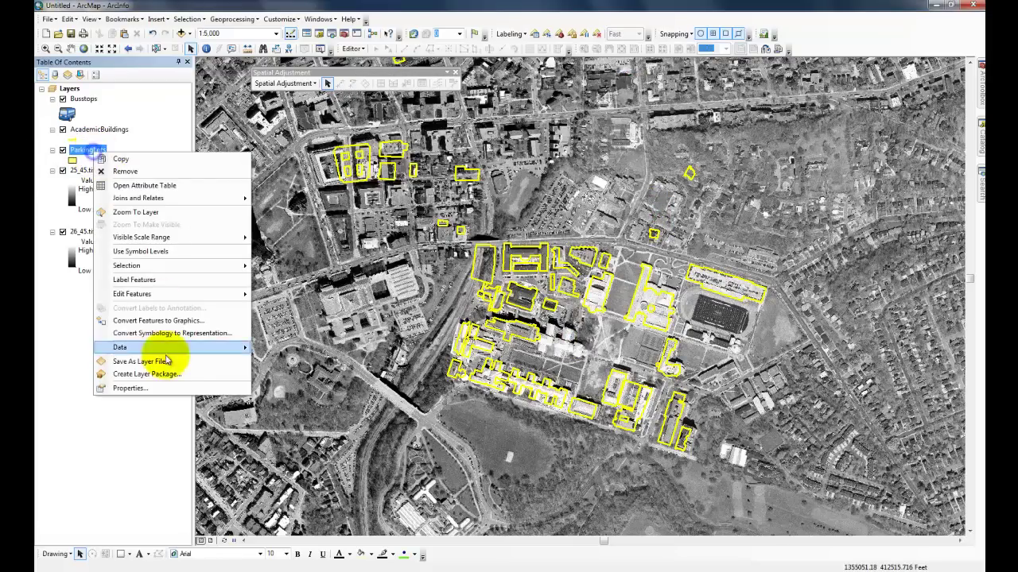
{"action": "left_click", "coordinate": [192, 387]}
{"action": "left_click", "coordinate": [461, 175]}
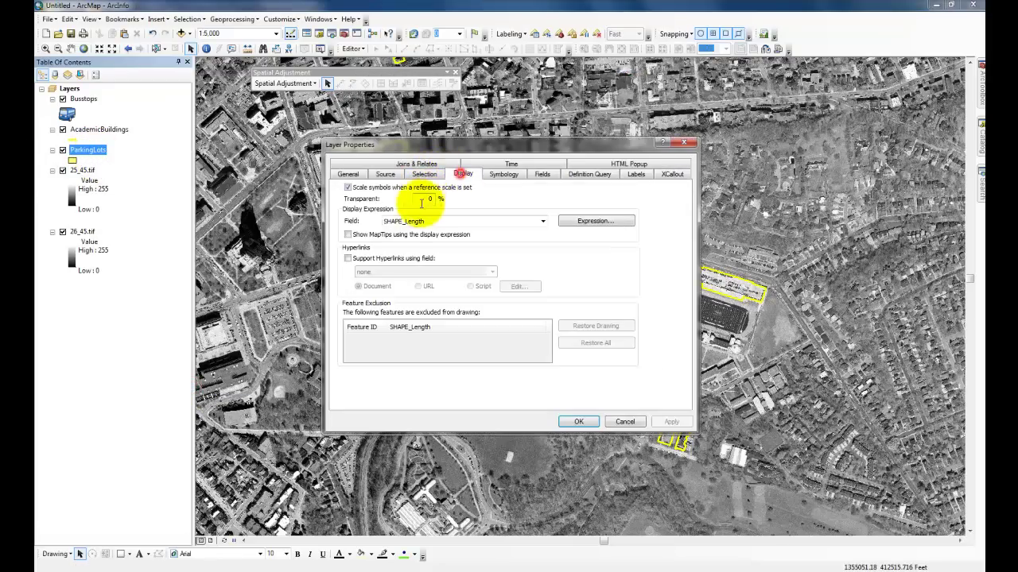
{"action": "key", "text": "Return"}
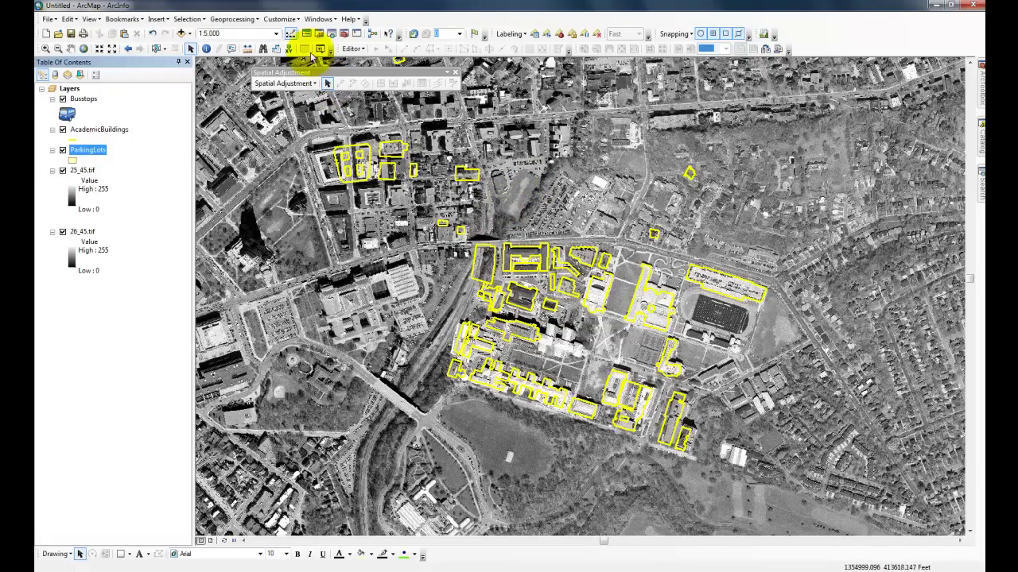
- Start editing and create new feature templates for Busstops and ParkingLots
{"action": "left_click", "coordinate": [352, 49]}
{"action": "left_click", "coordinate": [373, 61]}
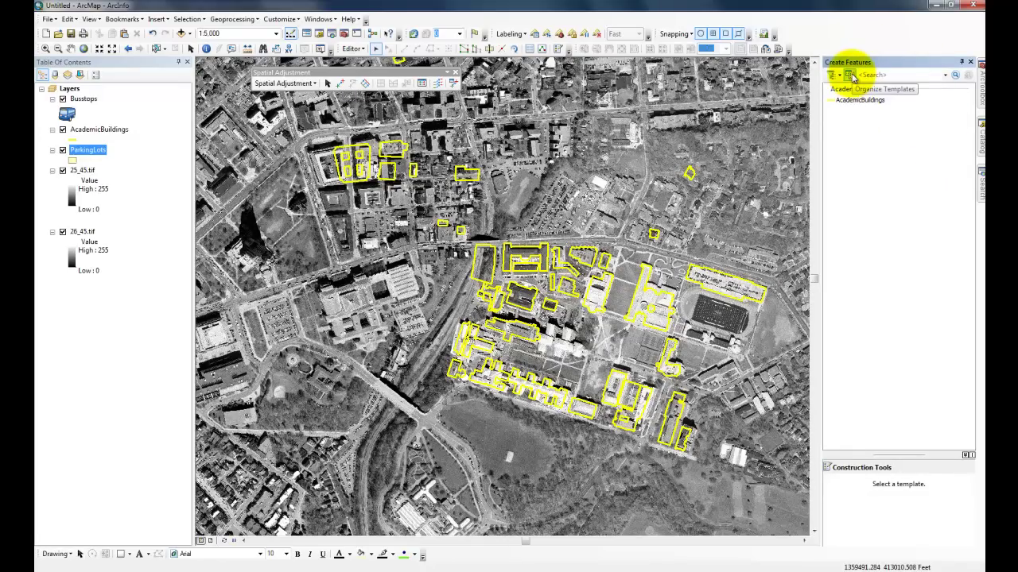
{"action": "left_click", "coordinate": [849, 75]}
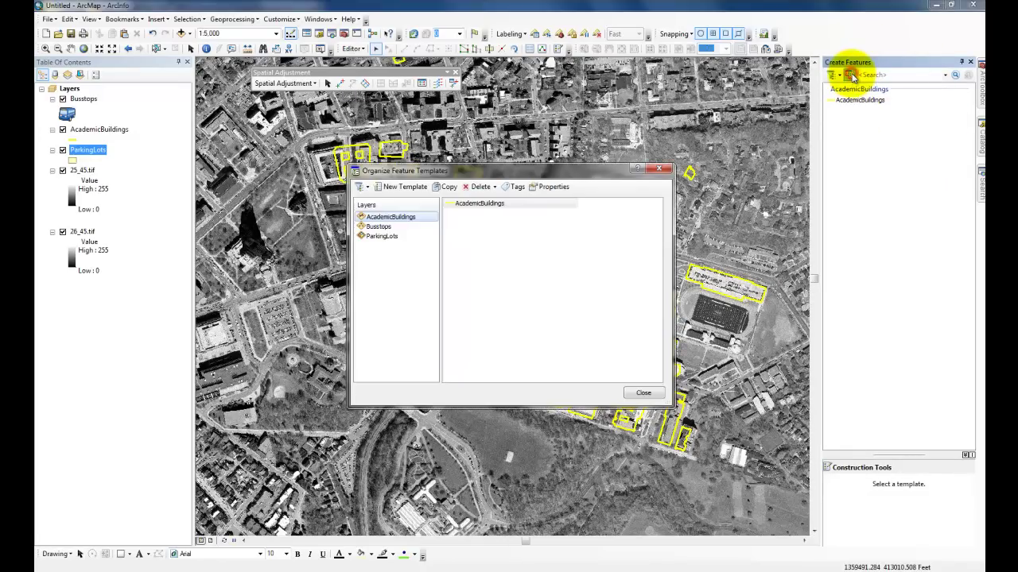
{"action": "left_click", "coordinate": [409, 190]}
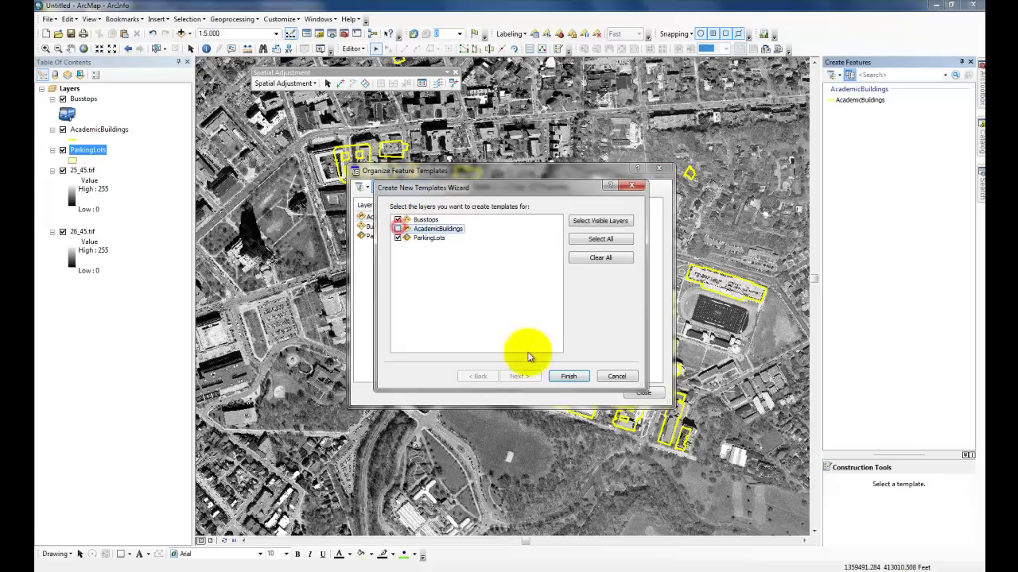
{"action": "left_click", "coordinate": [567, 376]}
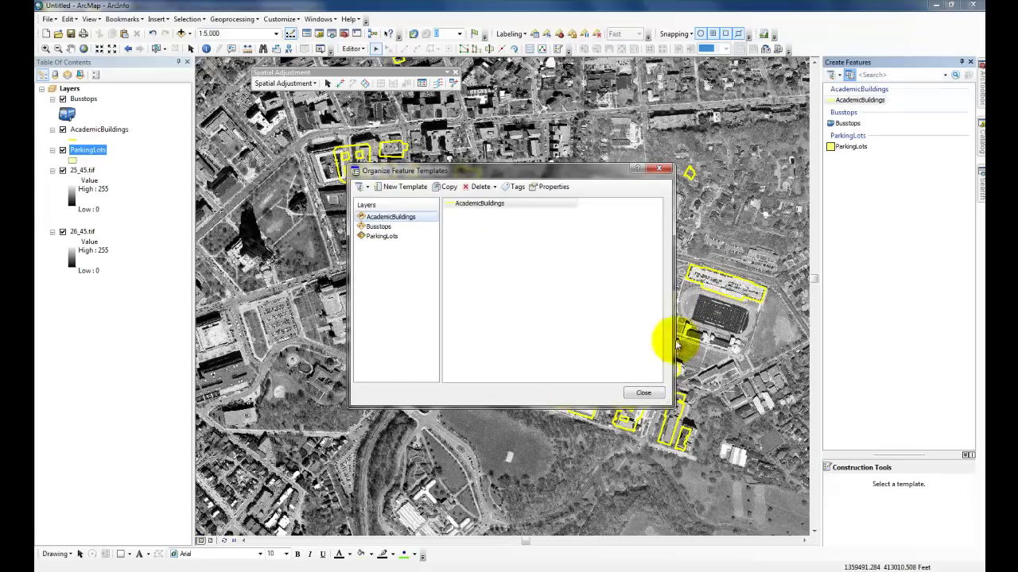
{"action": "left_click", "coordinate": [643, 393]}
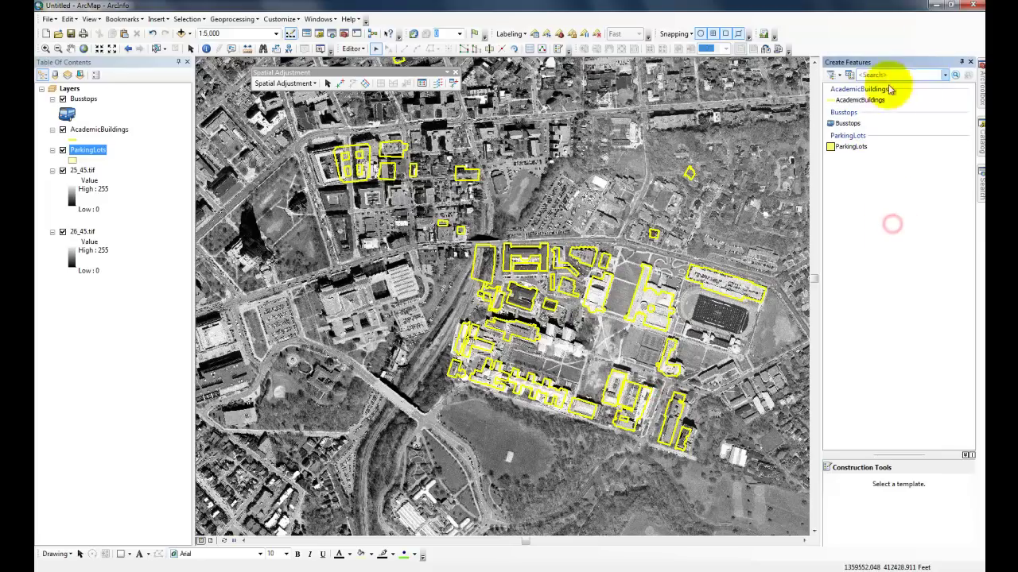
- Place four Busstops points along the road north of the campus buildings
{"action": "left_click", "coordinate": [848, 125]}
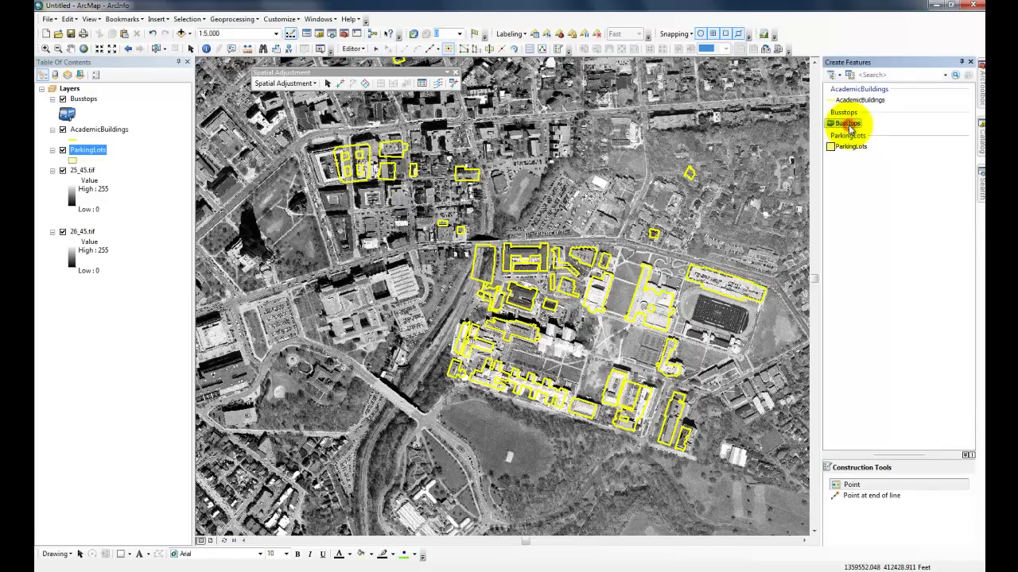
{"action": "left_click", "coordinate": [605, 241]}
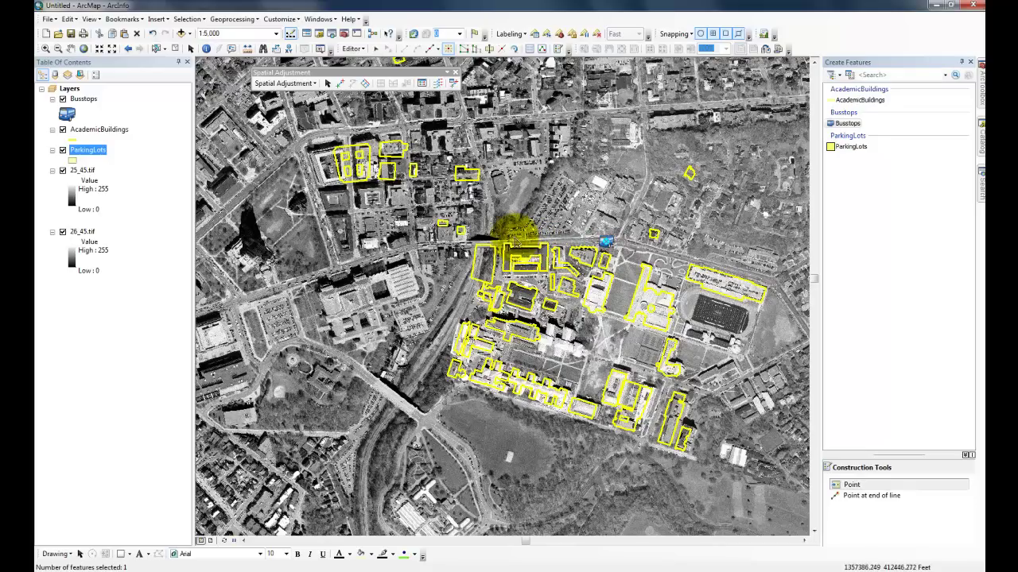
{"action": "left_click", "coordinate": [465, 243]}
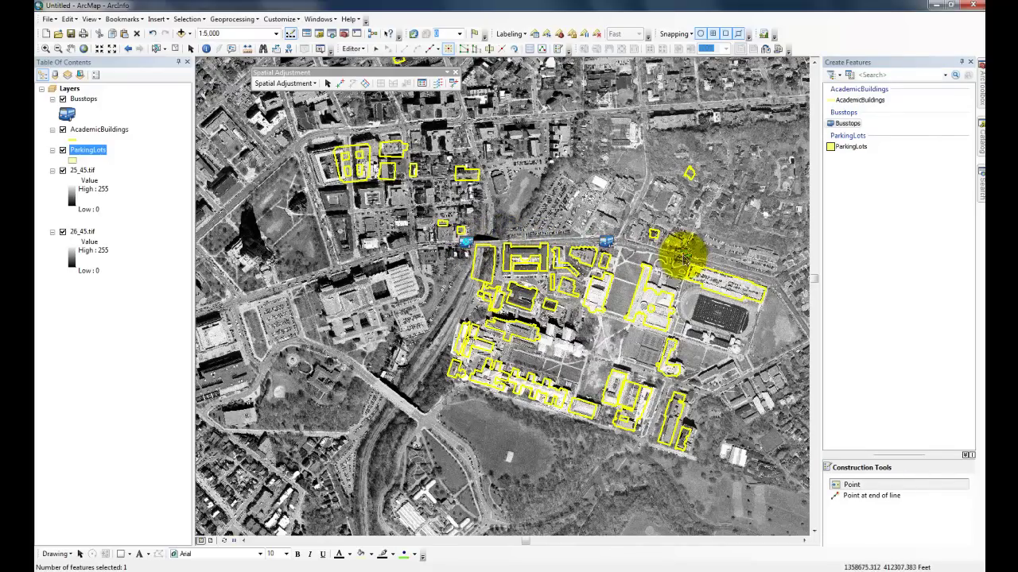
{"action": "left_click", "coordinate": [689, 257]}
{"action": "left_click", "coordinate": [768, 279]}
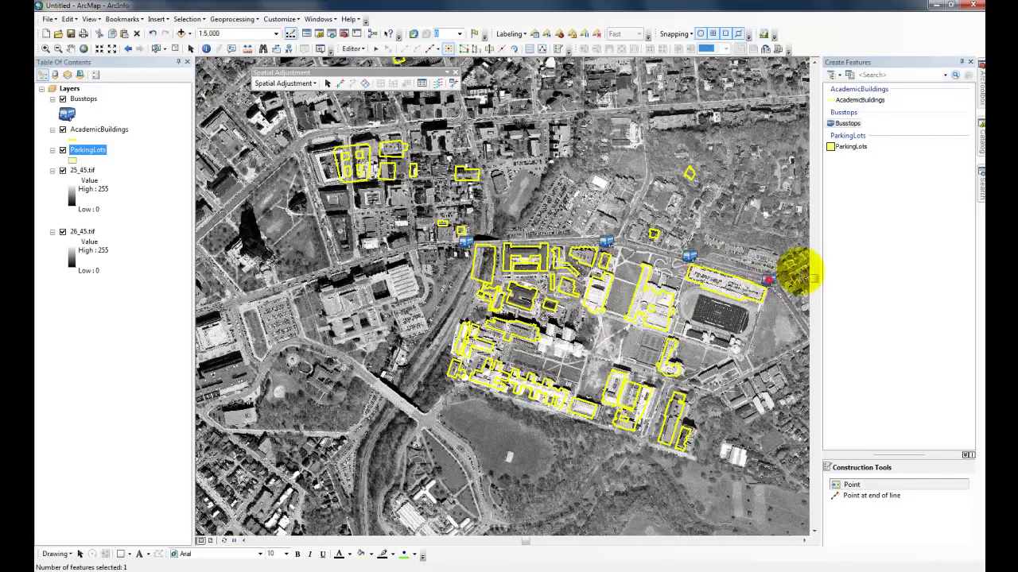
{"action": "left_click", "coordinate": [849, 146]}
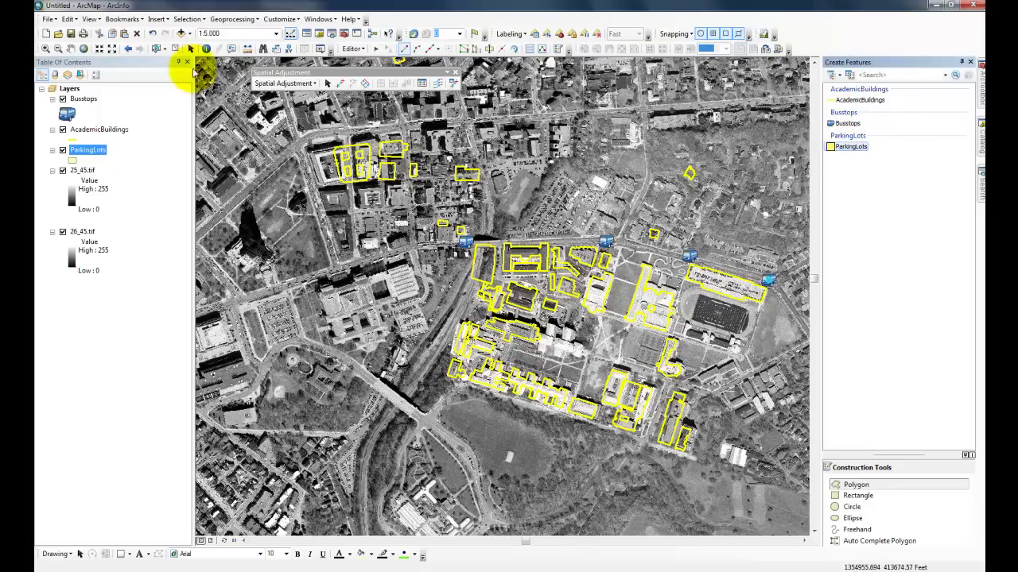
- Pan the map and choose the ParkingLots template with the Polygon construction tool
{"action": "left_click", "coordinate": [71, 49]}
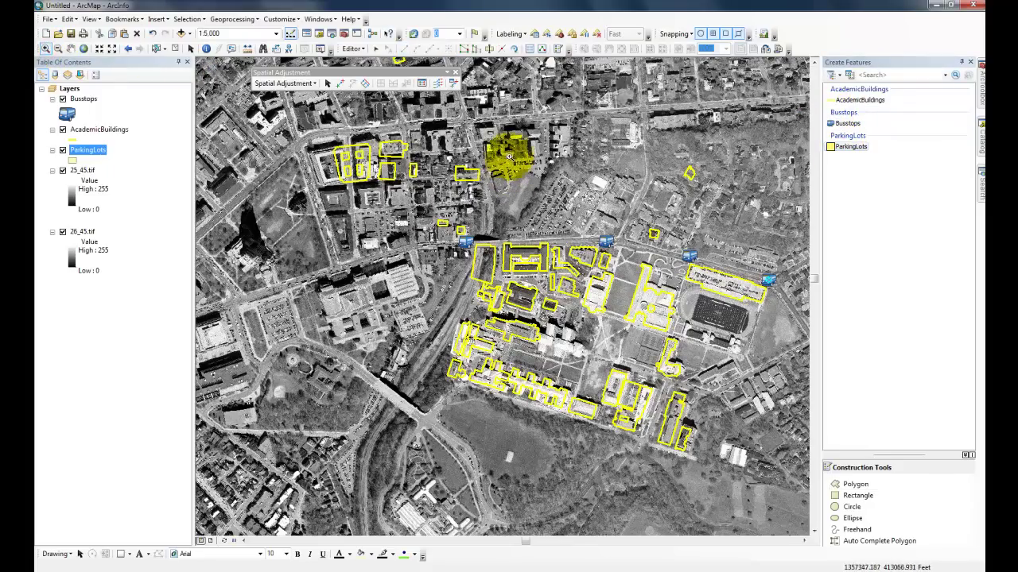
{"action": "left_click", "coordinate": [499, 154]}
{"action": "scroll", "coordinate": [632, 253], "scroll_direction": "up", "scroll_amount": 5}
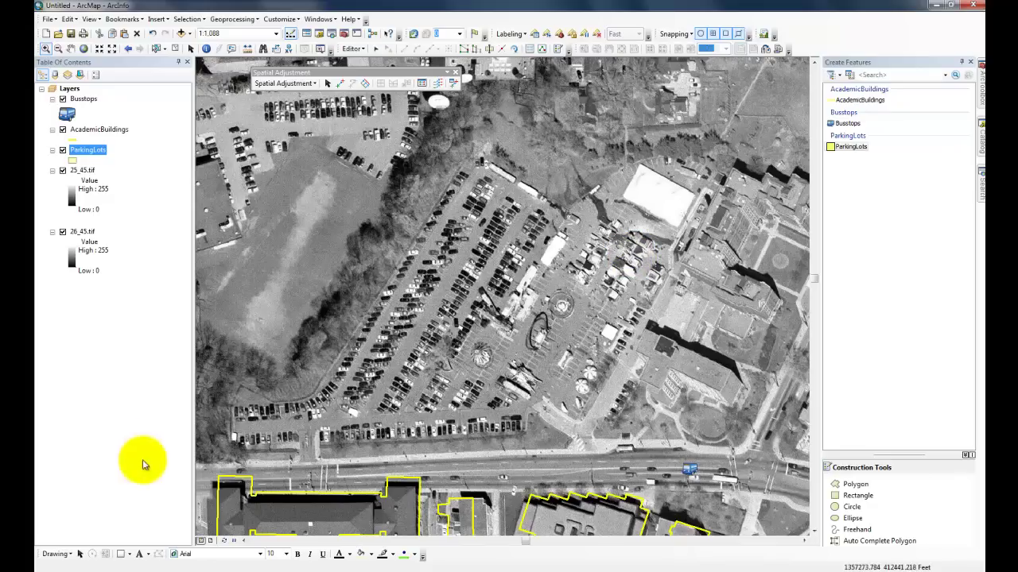
{"action": "left_click", "coordinate": [849, 146]}
{"action": "left_click", "coordinate": [865, 485]}
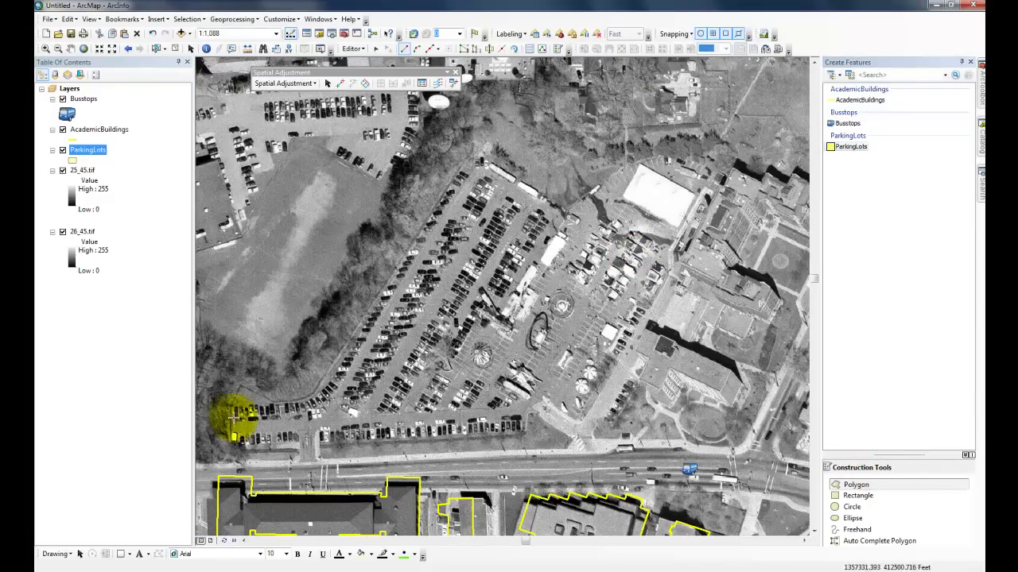
- Digitize the large parking lot north of the road as a polygon
{"action": "left_click", "coordinate": [230, 408]}
{"action": "left_click", "coordinate": [312, 396]}
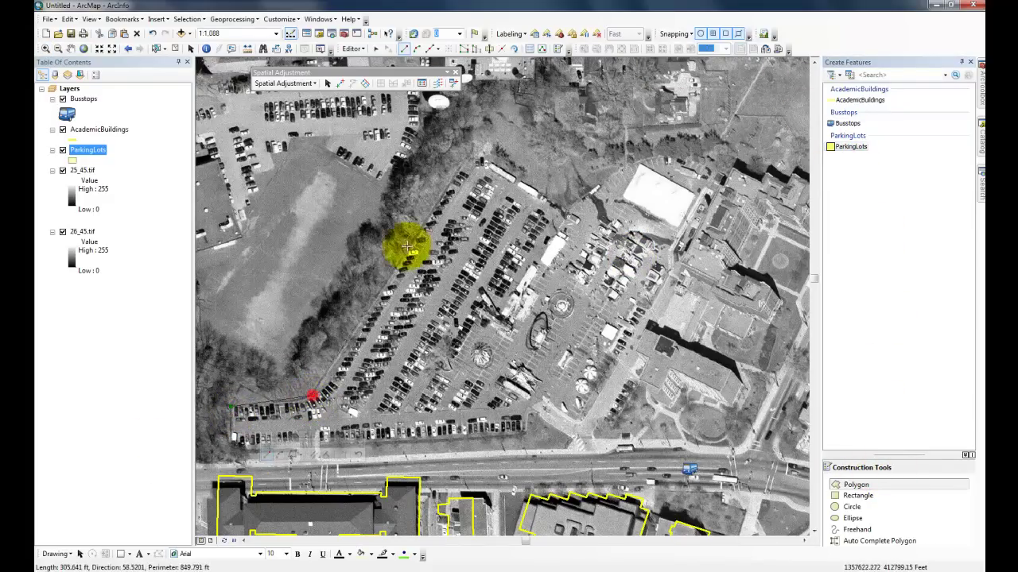
{"action": "left_click", "coordinate": [475, 144]}
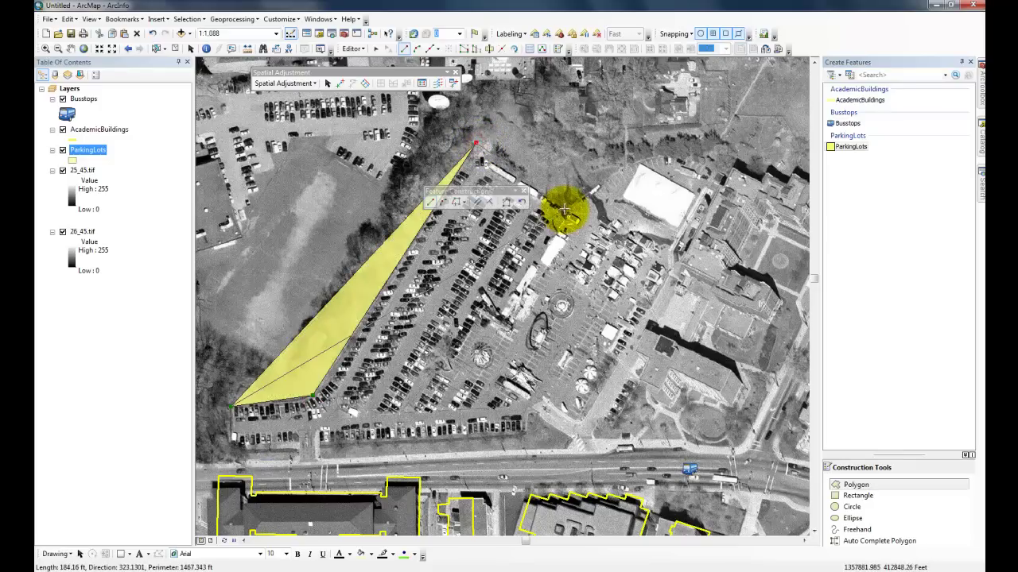
{"action": "left_click", "coordinate": [567, 211]}
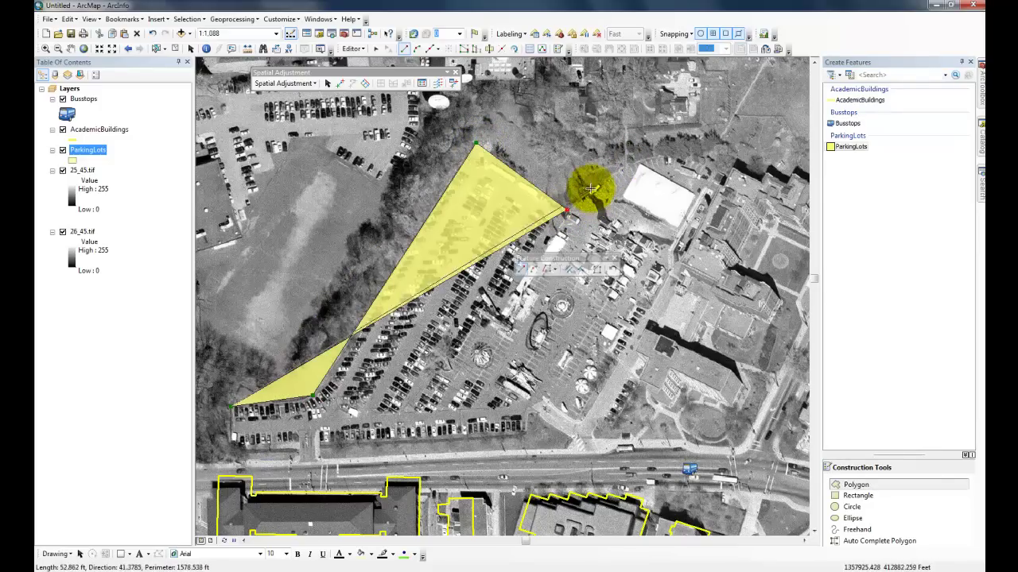
{"action": "left_click", "coordinate": [594, 188]}
{"action": "left_click", "coordinate": [632, 162]}
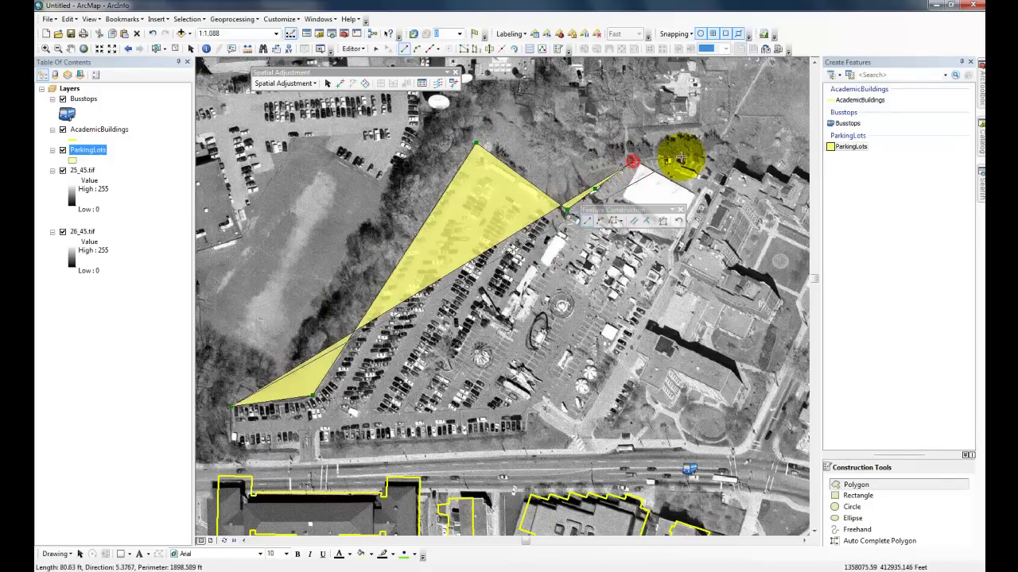
{"action": "left_click", "coordinate": [665, 159]}
{"action": "left_click", "coordinate": [722, 164]}
{"action": "left_click", "coordinate": [714, 172]}
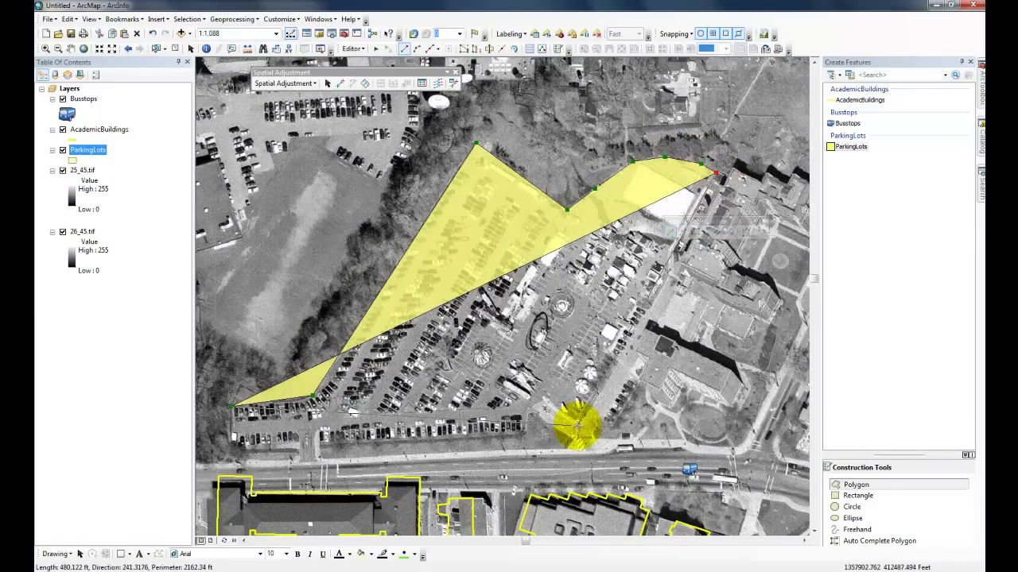
{"action": "left_click", "coordinate": [569, 449]}
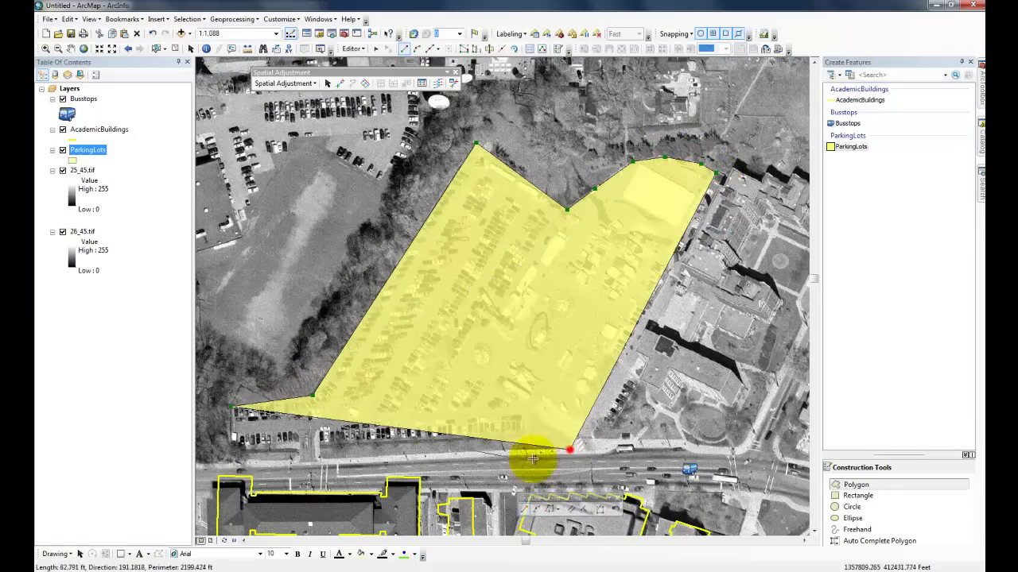
{"action": "double_click", "coordinate": [227, 459]}
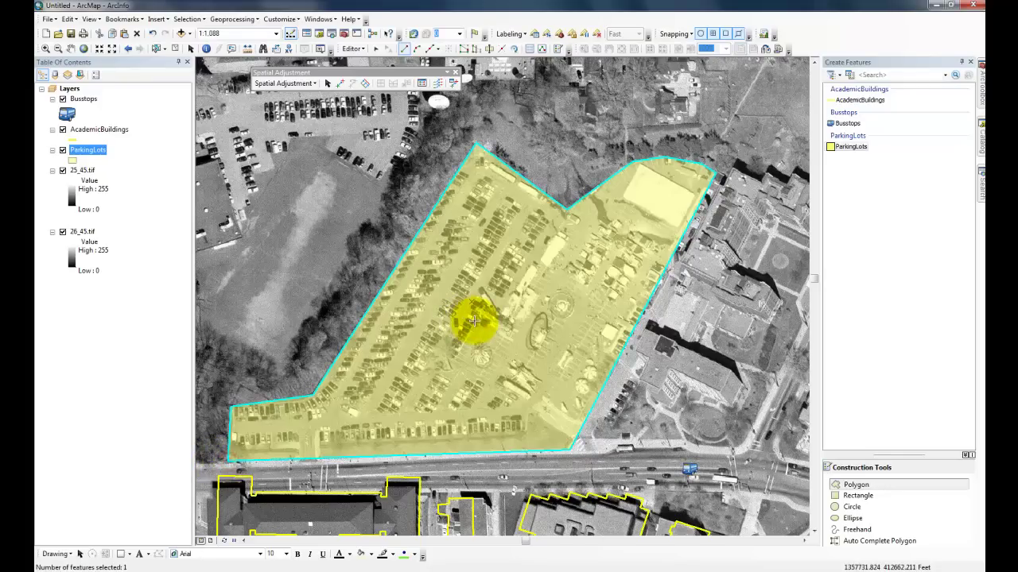
- Digitize the small wedge-shaped parking lot between campus buildings
{"action": "scroll", "coordinate": [474, 320], "scroll_direction": "up", "scroll_amount": 2}
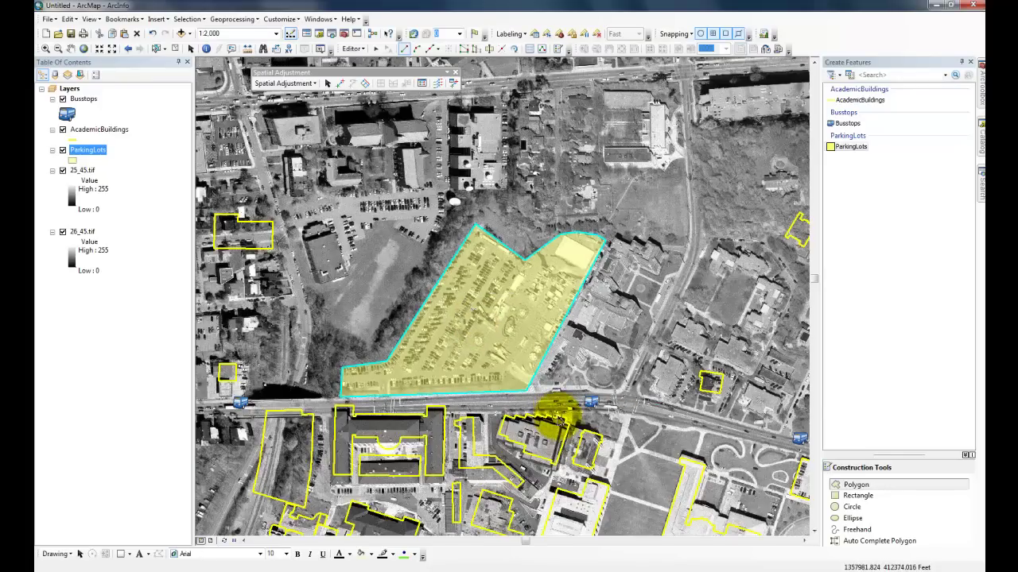
{"action": "key", "text": "Down"}
{"action": "key", "text": "Down"}
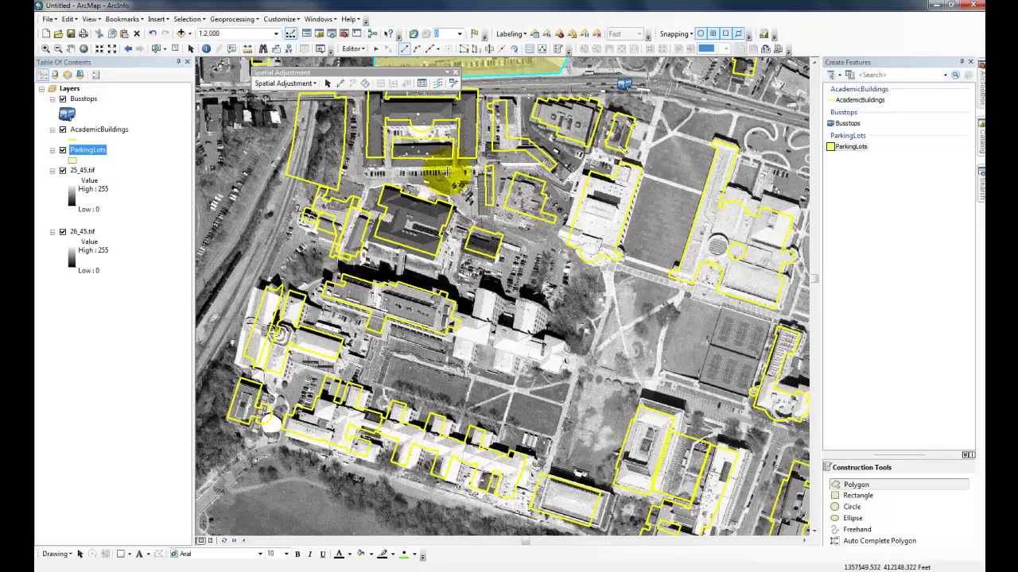
{"action": "left_click", "coordinate": [448, 171]}
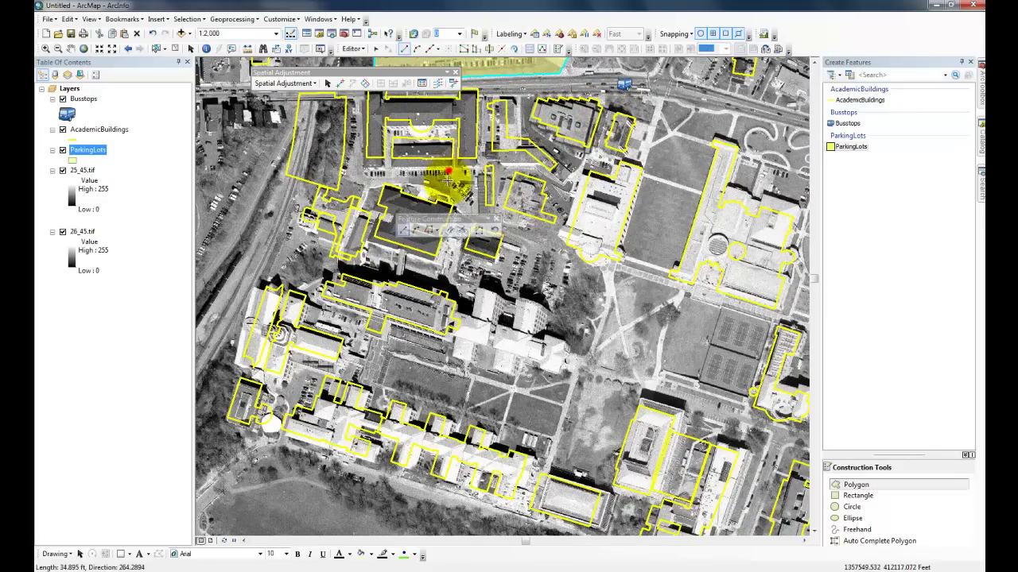
{"action": "left_click", "coordinate": [362, 170]}
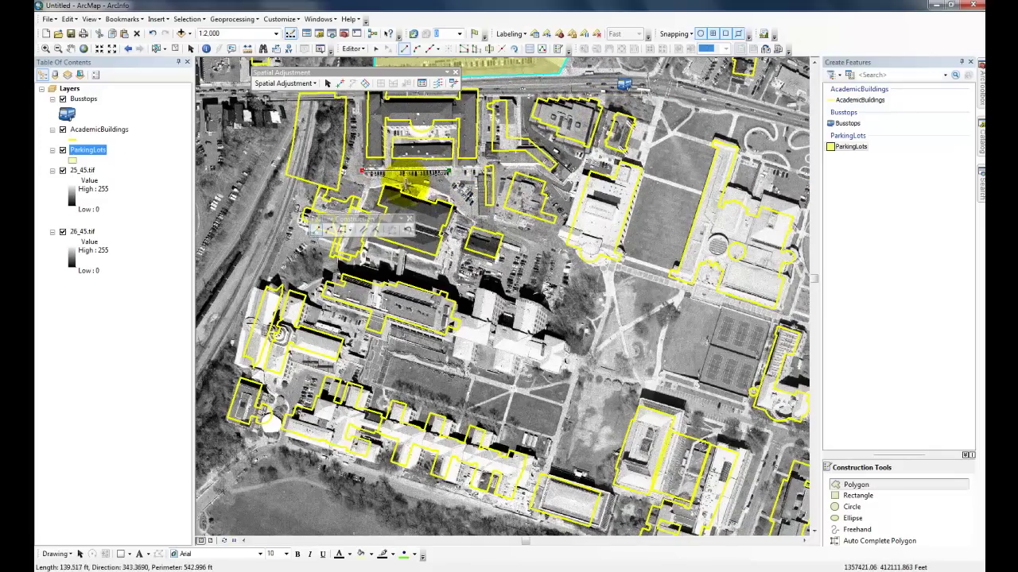
{"action": "left_click", "coordinate": [406, 184]}
{"action": "left_click", "coordinate": [452, 196]}
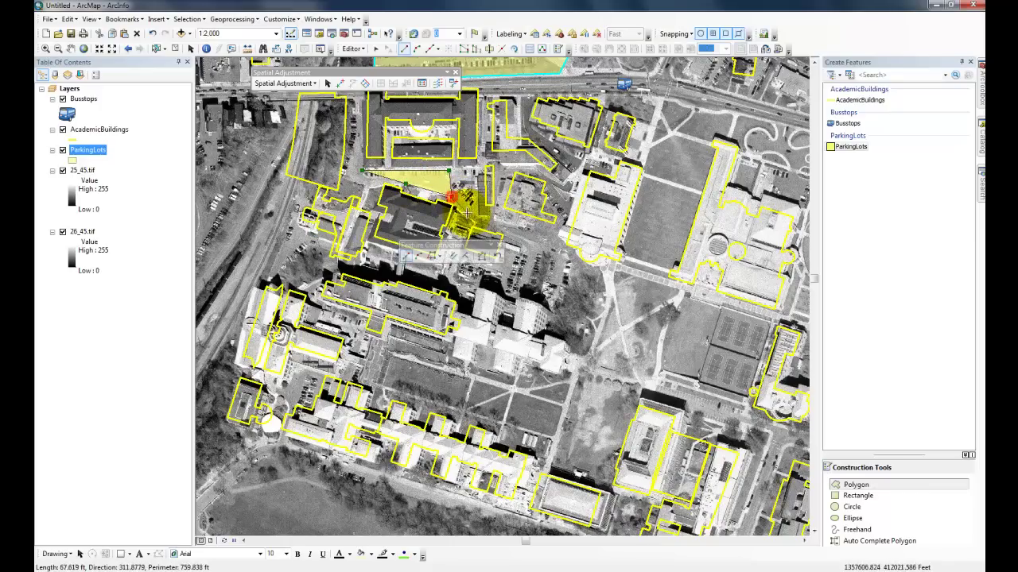
{"action": "left_click", "coordinate": [471, 217]}
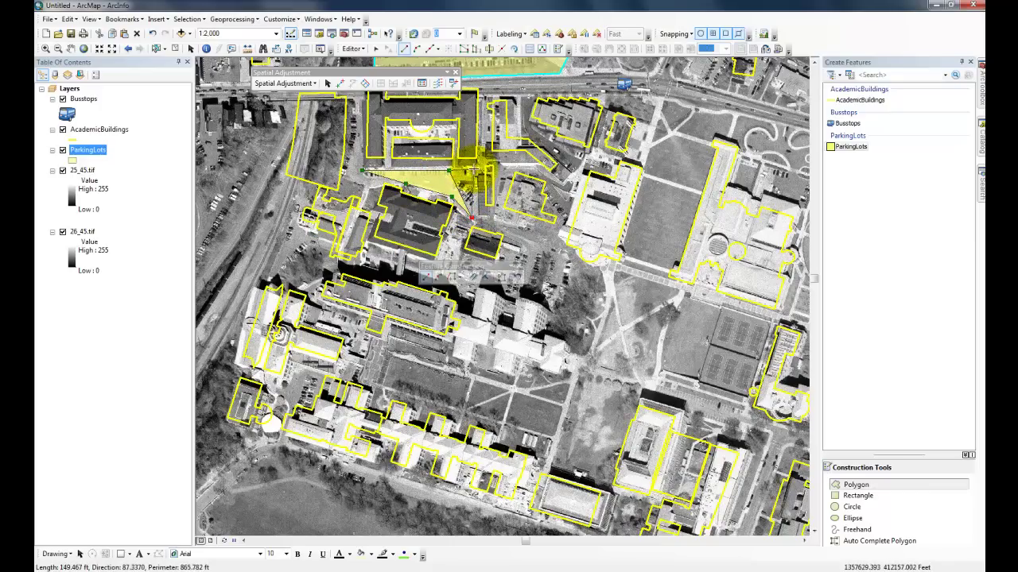
{"action": "double_click", "coordinate": [475, 169]}
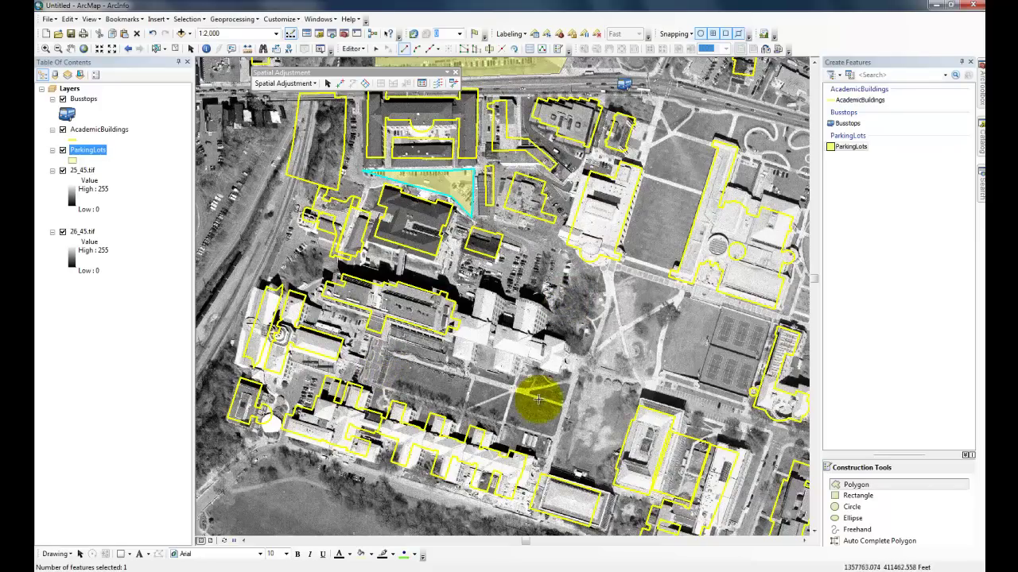
{"action": "scroll", "coordinate": [595, 370], "scroll_direction": "up", "scroll_amount": 1}
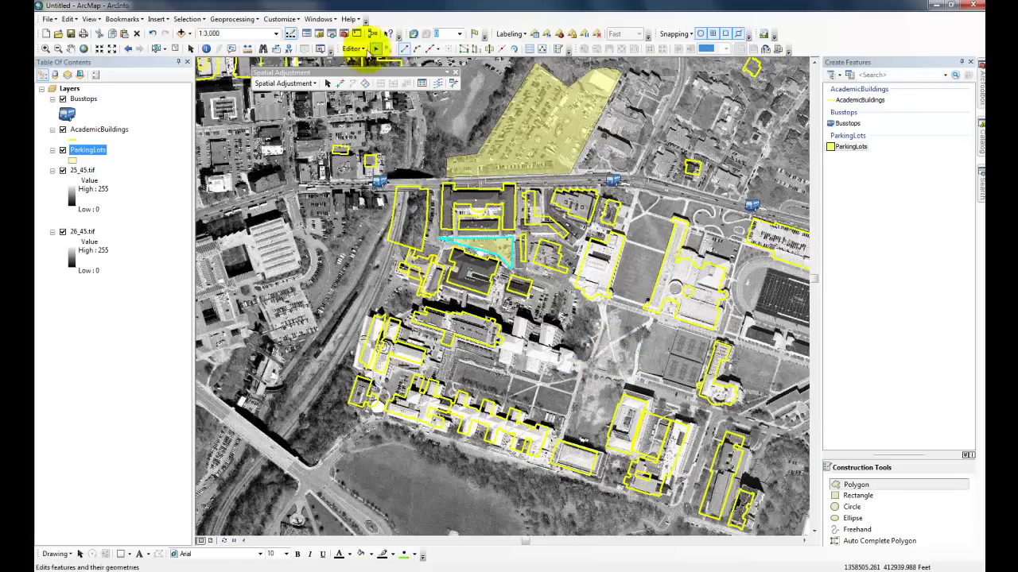
- Stop the edit session from the Editor menu
{"action": "left_click", "coordinate": [352, 49]}
{"action": "left_click", "coordinate": [352, 48]}
{"action": "left_click", "coordinate": [352, 48]}
{"action": "left_click", "coordinate": [364, 73]}
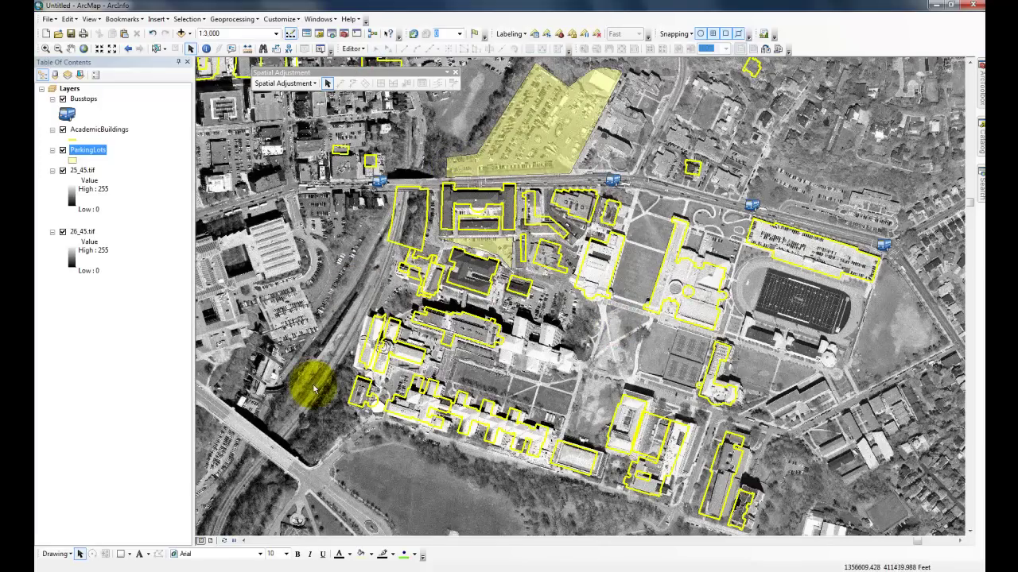
- Switch to layout view and set the page to Landscape in Page and Print Setup
{"action": "left_click", "coordinate": [210, 540]}
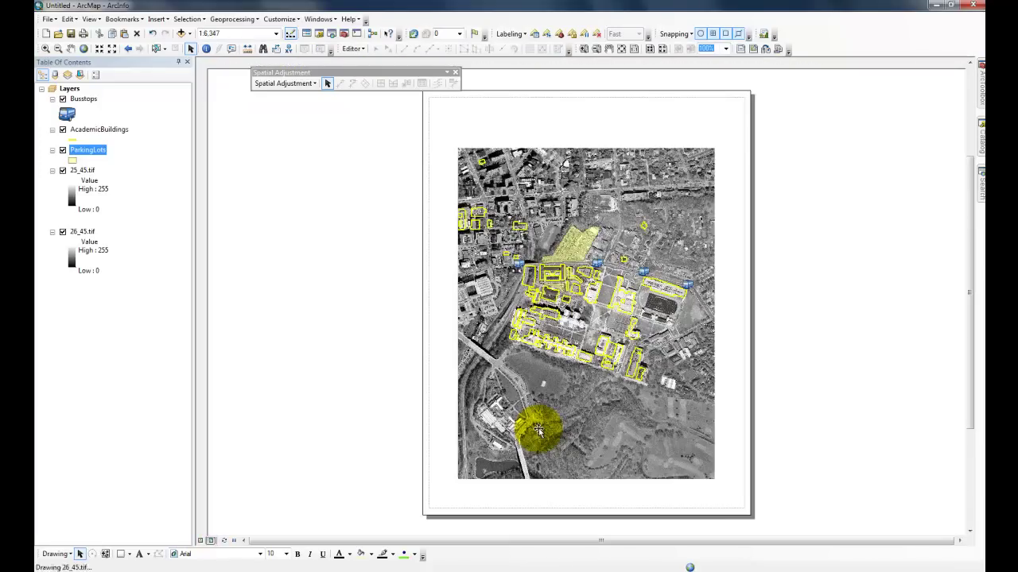
{"action": "left_click", "coordinate": [47, 18]}
{"action": "left_click", "coordinate": [92, 139]}
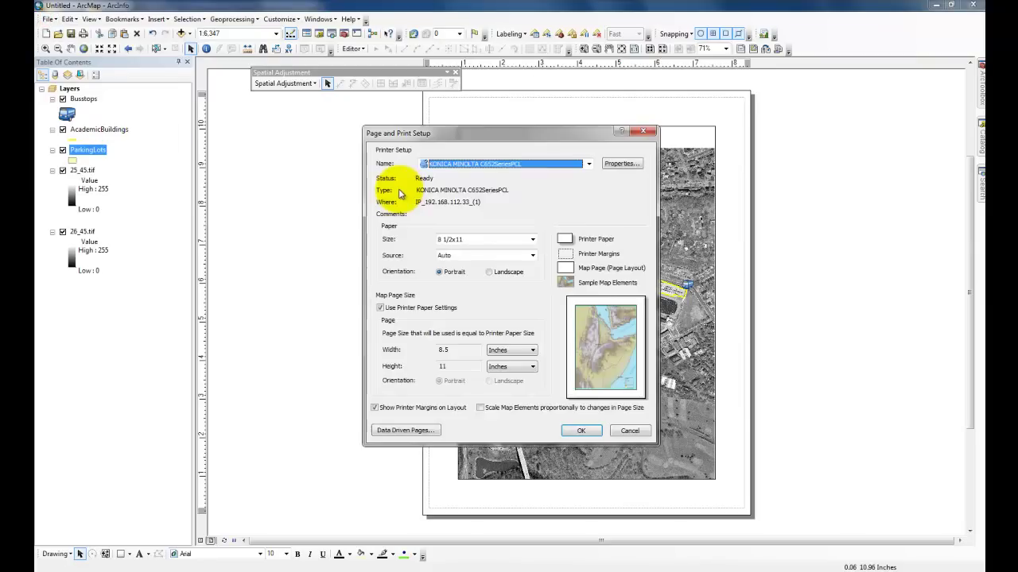
{"action": "left_click", "coordinate": [489, 272]}
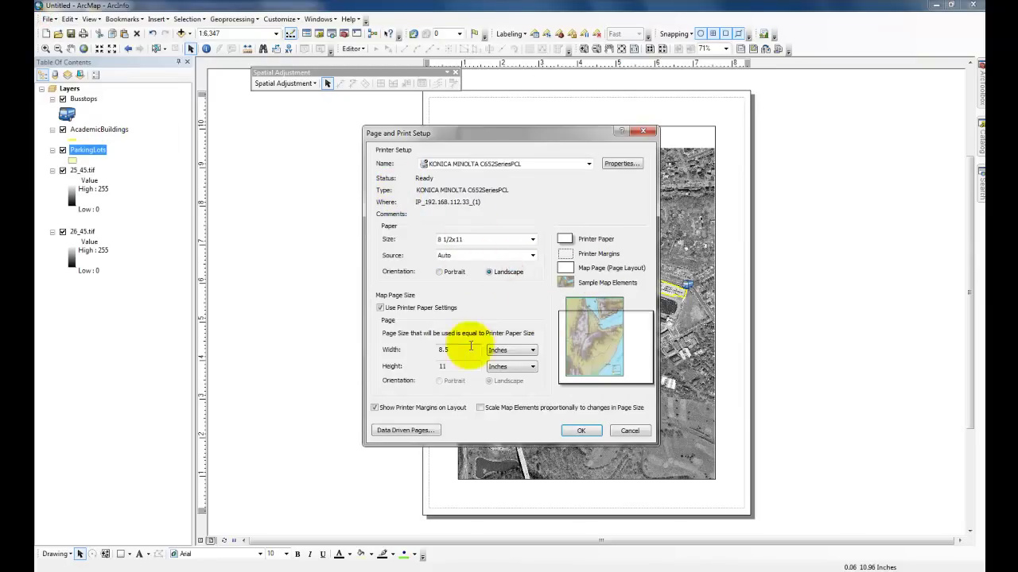
- Apply the landscape page setup and stretch the map frame to fill the page from the top-left
{"action": "left_click", "coordinate": [579, 431]}
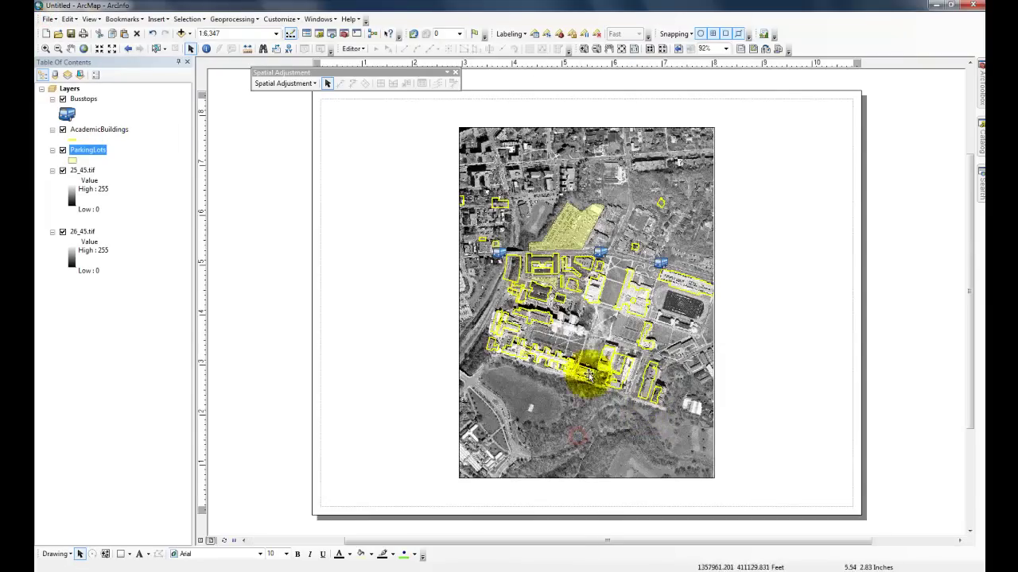
{"action": "left_click_drag", "start_coordinate": [560, 221], "coordinate": [424, 194]}
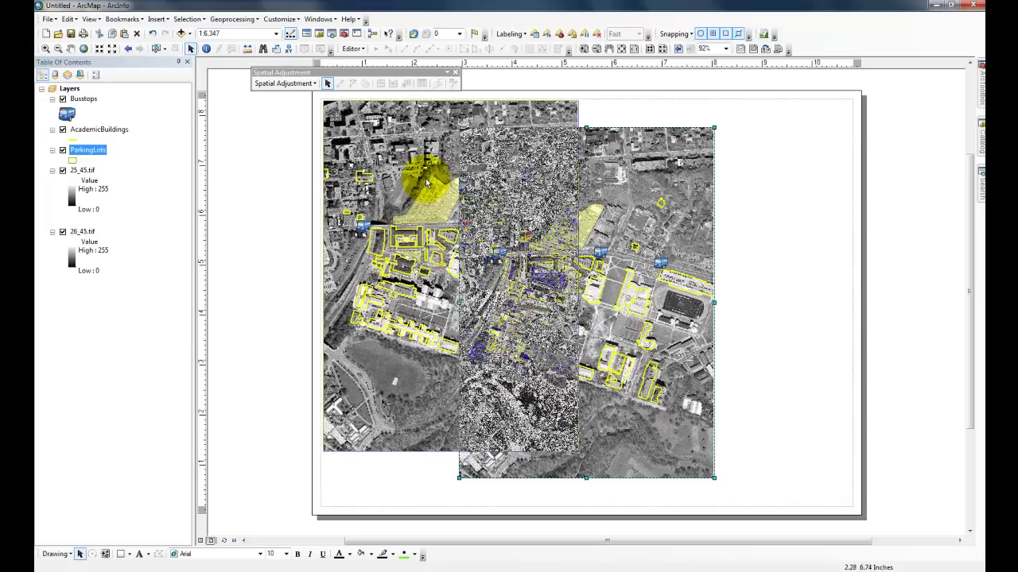
{"action": "left_click_drag", "start_coordinate": [578, 451], "coordinate": [858, 501]}
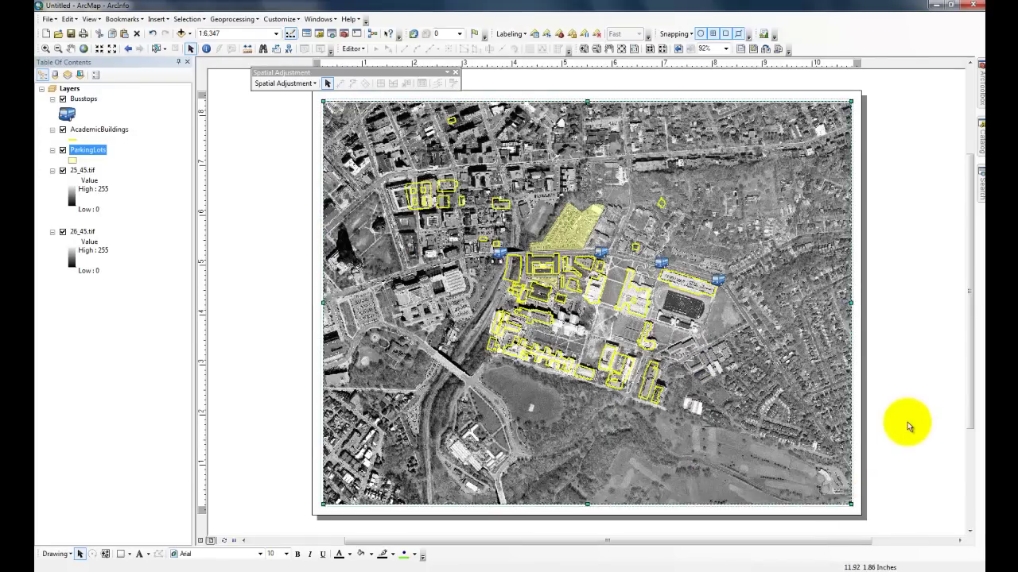
- Zoom in on campus, then bring up the finished CMU Campus Way Finding Map image for comparison
{"action": "left_click", "coordinate": [48, 50]}
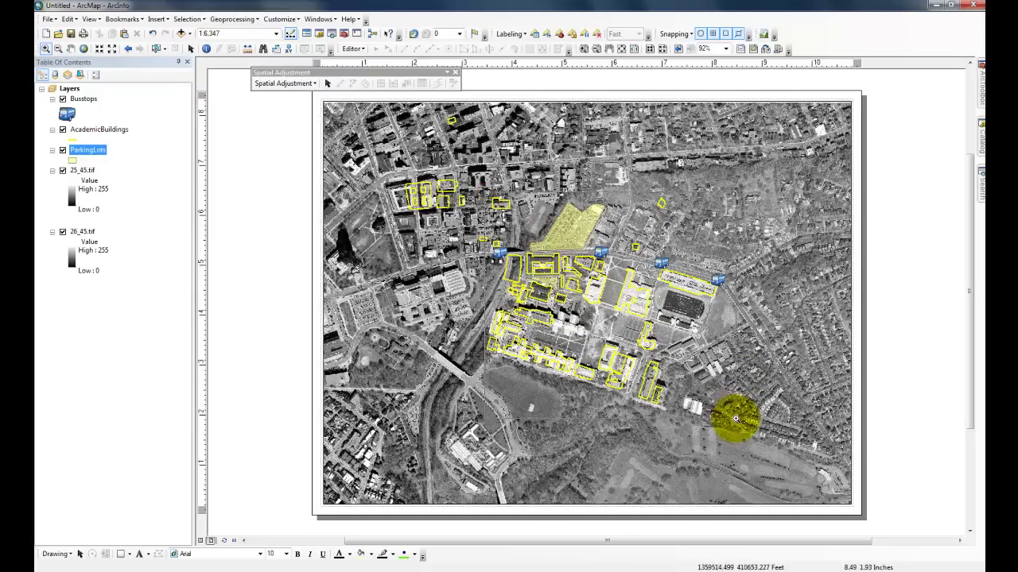
{"action": "scroll", "coordinate": [735, 419], "scroll_direction": "up", "scroll_amount": 3}
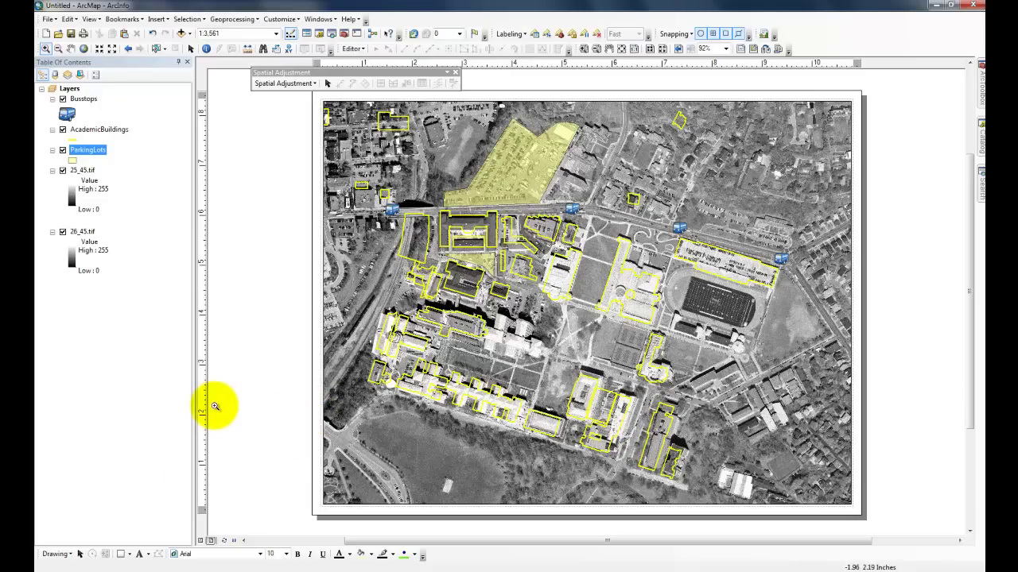
{"action": "key", "text": "alt+Tab"}
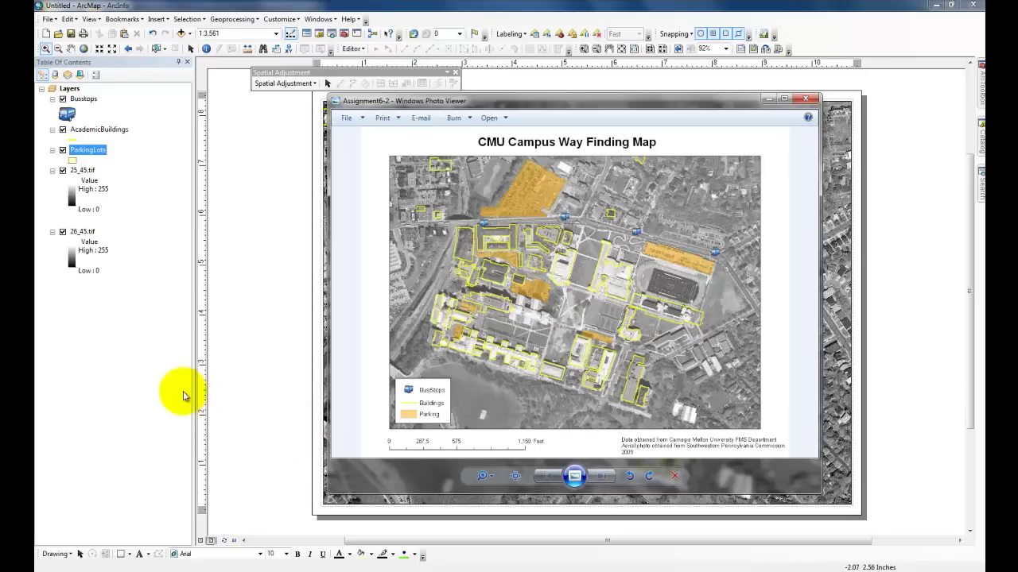